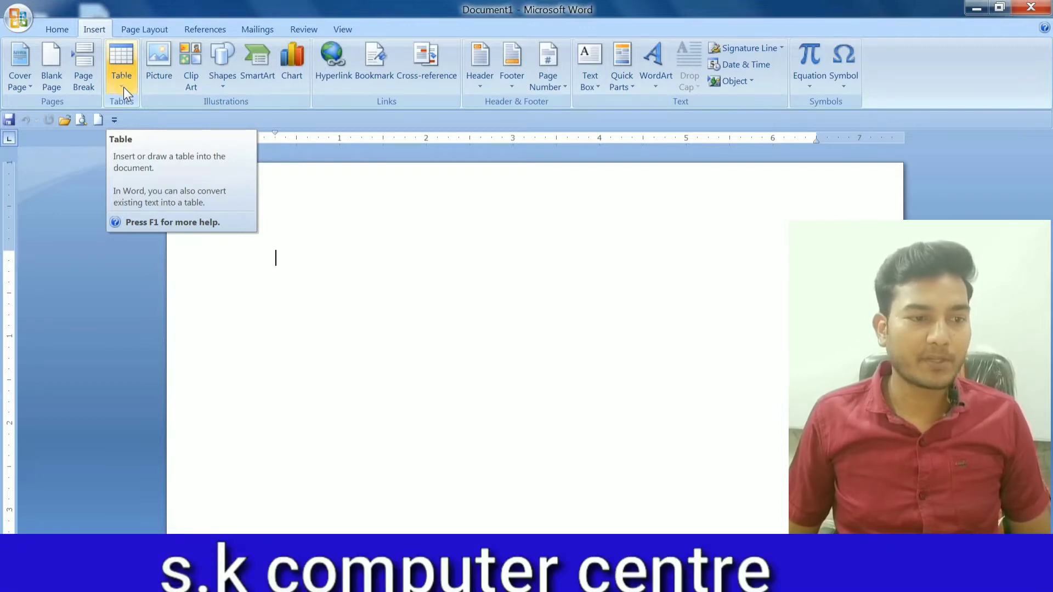
Insert a table with four columns and two rows into the blank document.
{"action": "left_click", "coordinate": [123, 87]}
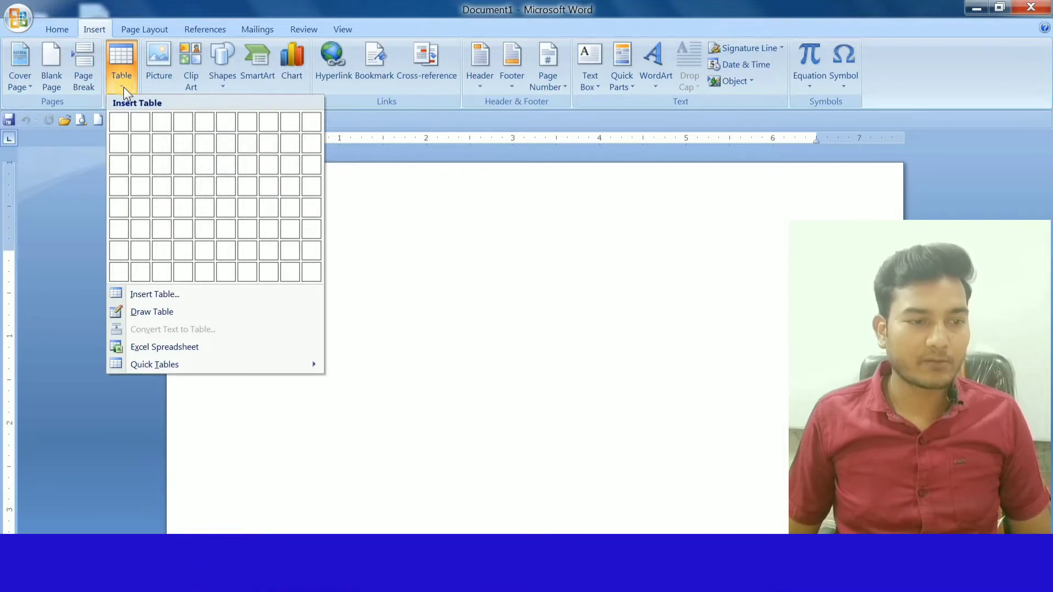
{"action": "left_click", "coordinate": [295, 162]}
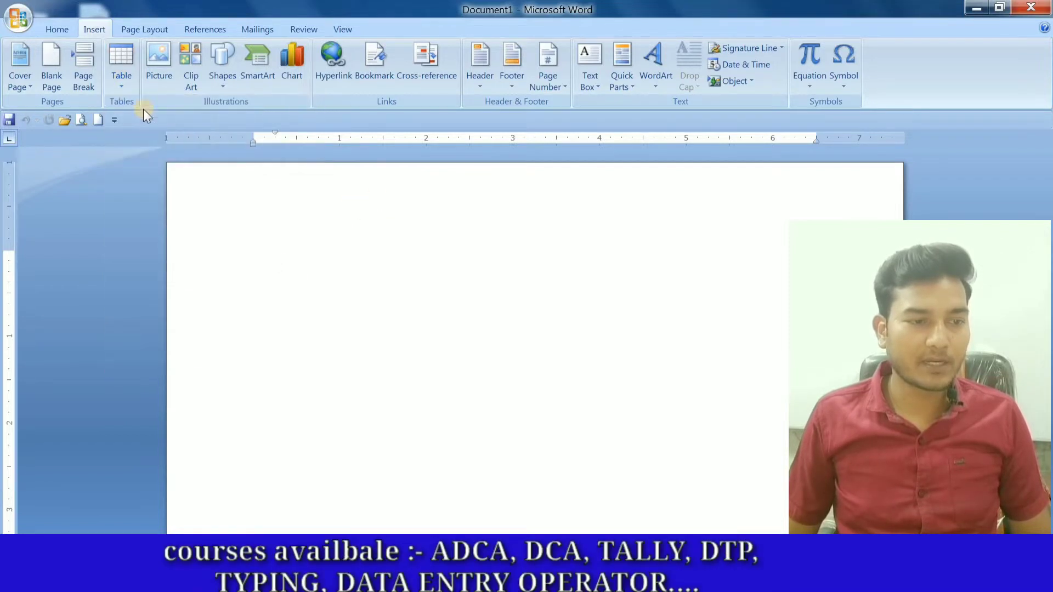
{"action": "left_click", "coordinate": [120, 87]}
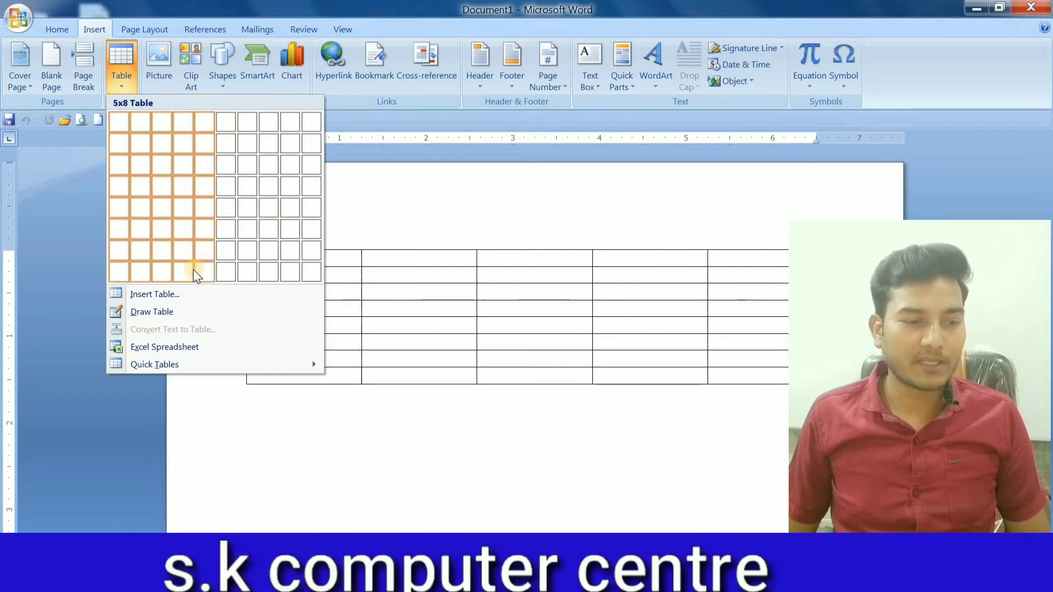
{"action": "left_click", "coordinate": [179, 148]}
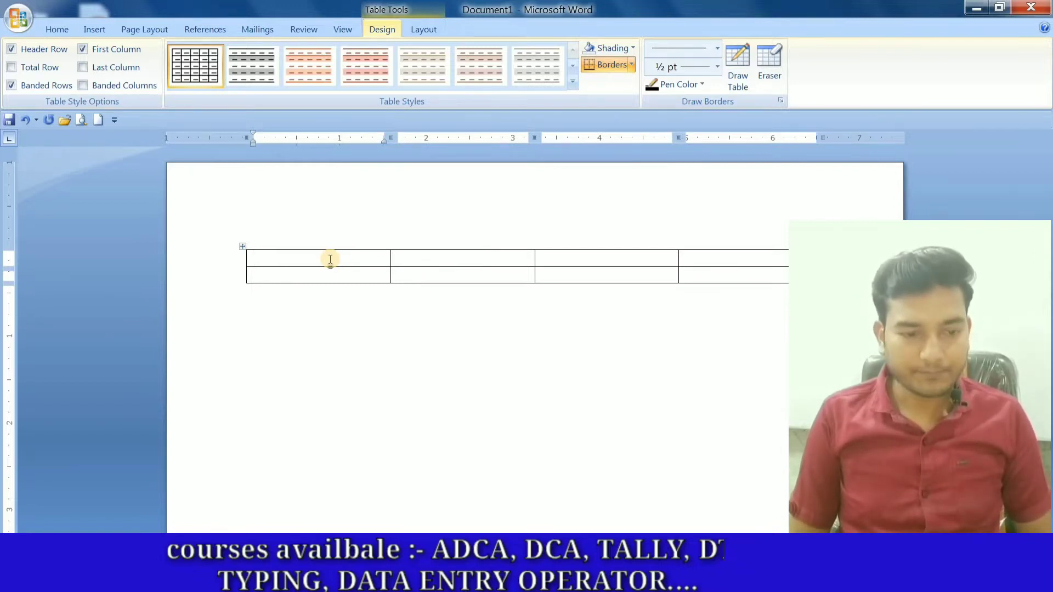
Fill the table's header row with Name, Hindi, Math and Computer.
{"action": "type", "text": "s"}
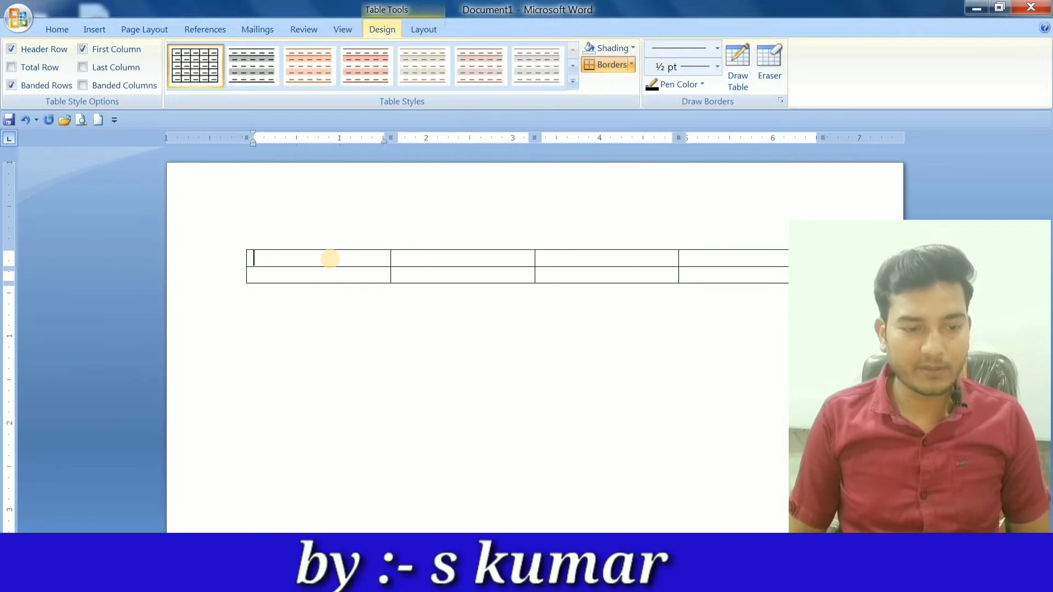
{"action": "type", "text": "Name"}
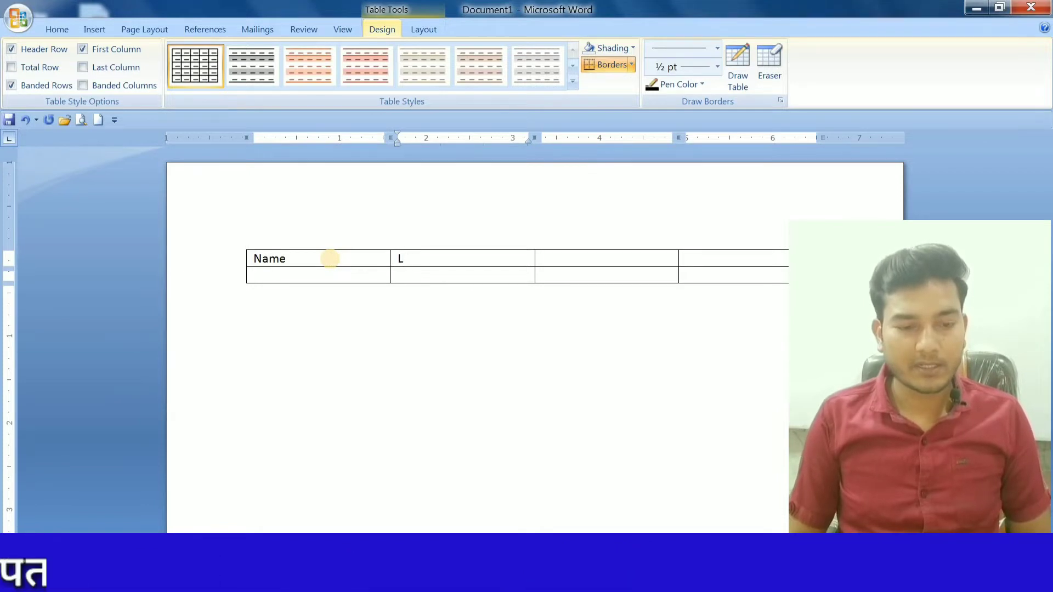
{"action": "key", "text": "BackSpace"}
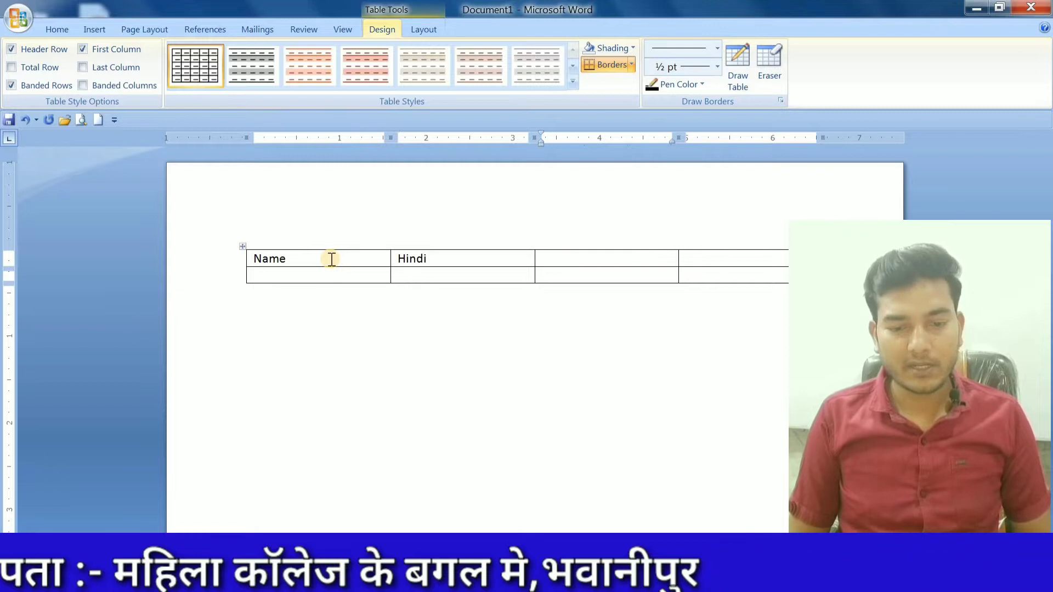
{"action": "type", "text": "Math"}
{"action": "key", "text": "Tab"}
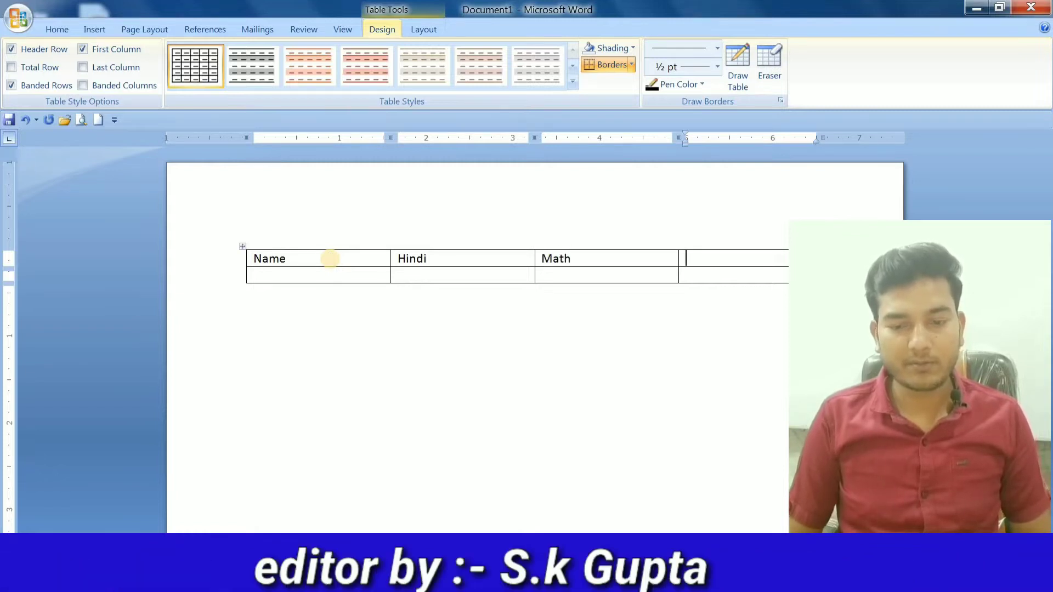
{"action": "type", "text": "Comp"}
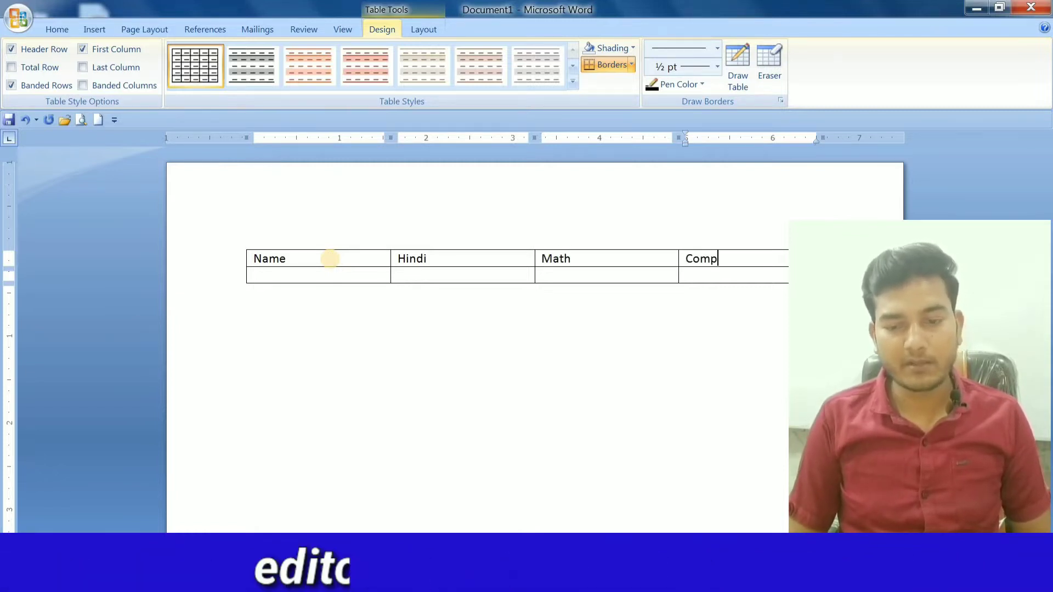
{"action": "type", "text": "uter"}
{"action": "key", "text": "Tab"}
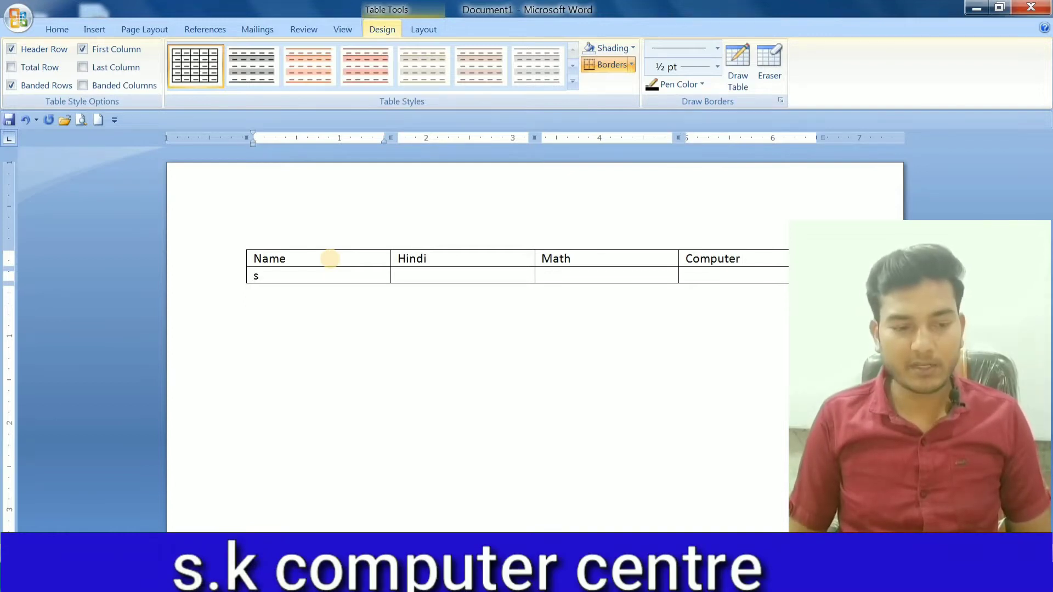
Fill the second row with the first student's name and the marks 50 for Hindi, 75 for Math and 80 for Computer.
{"action": "type", "text": "Sa"}
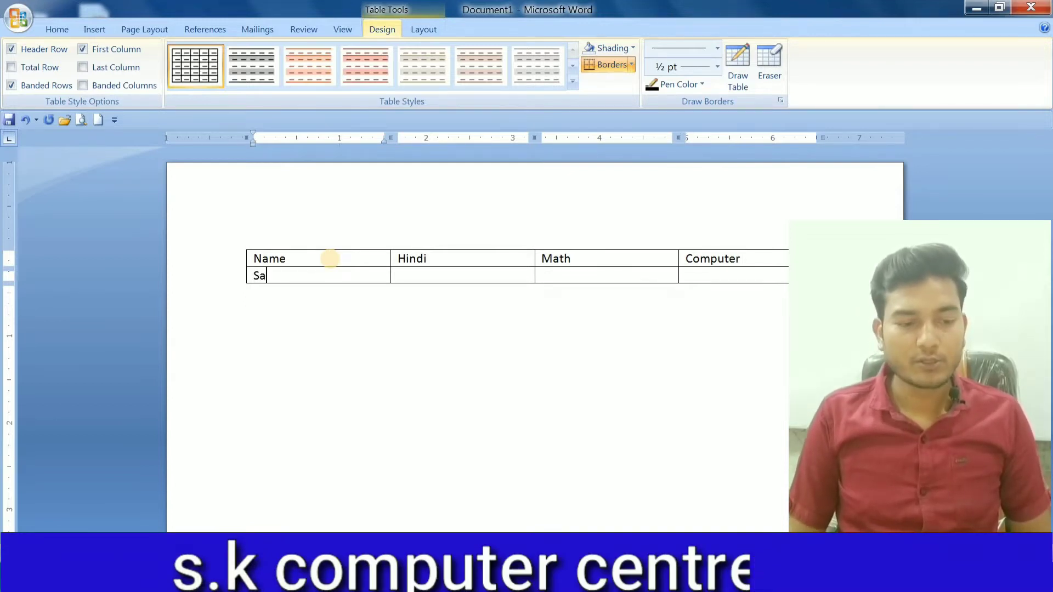
{"action": "type", "text": "roj kumar"}
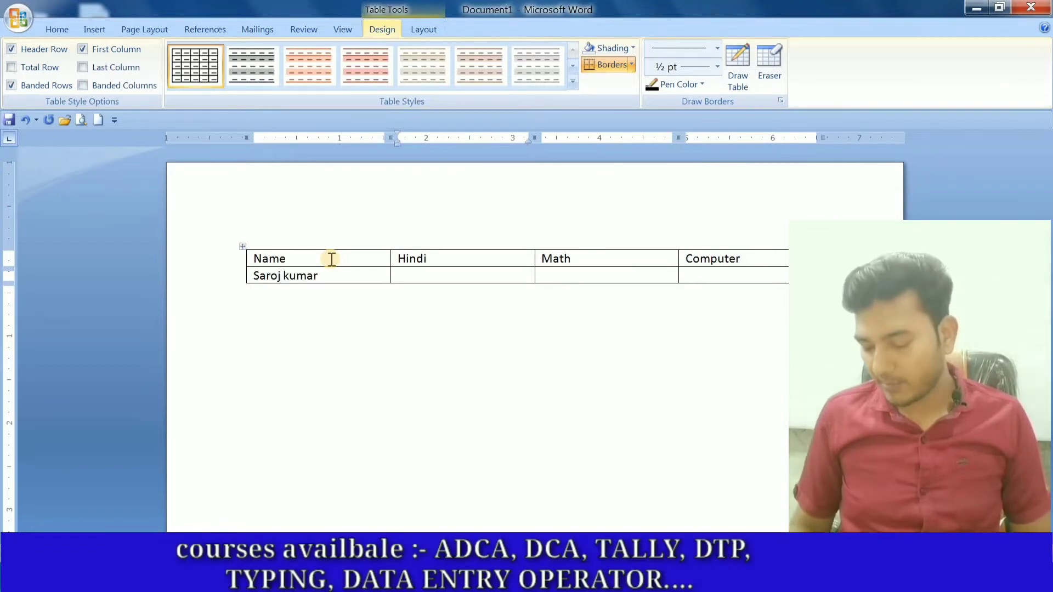
{"action": "key", "text": "Tab"}
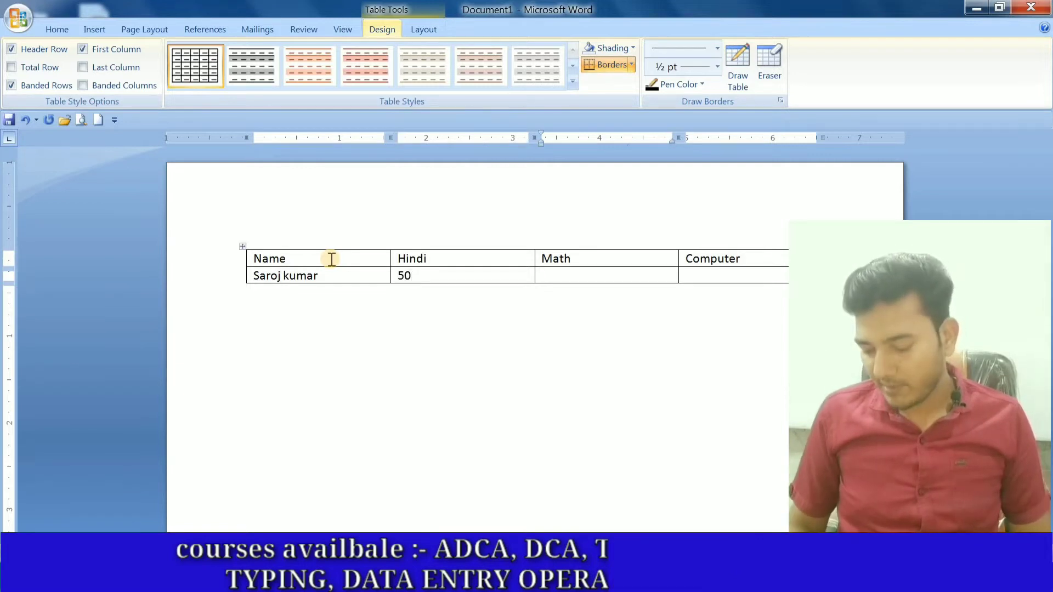
{"action": "type", "text": "75"}
{"action": "key", "text": "Tab"}
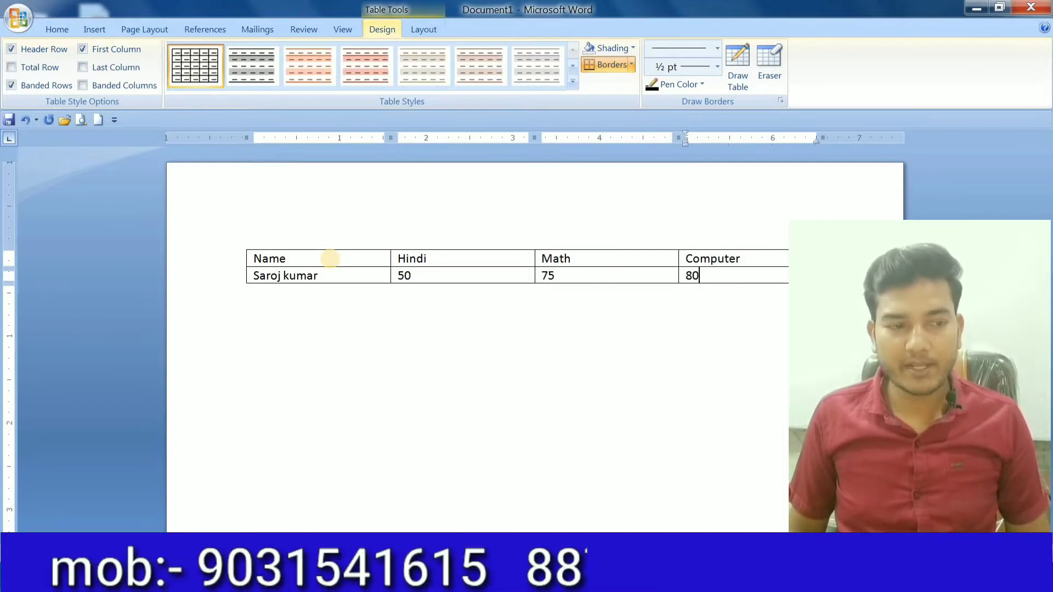
Add a third row holding another student's name and the marks 25 for Hindi, 61 for Math and 81 for Computer.
{"action": "key", "text": "Tab"}
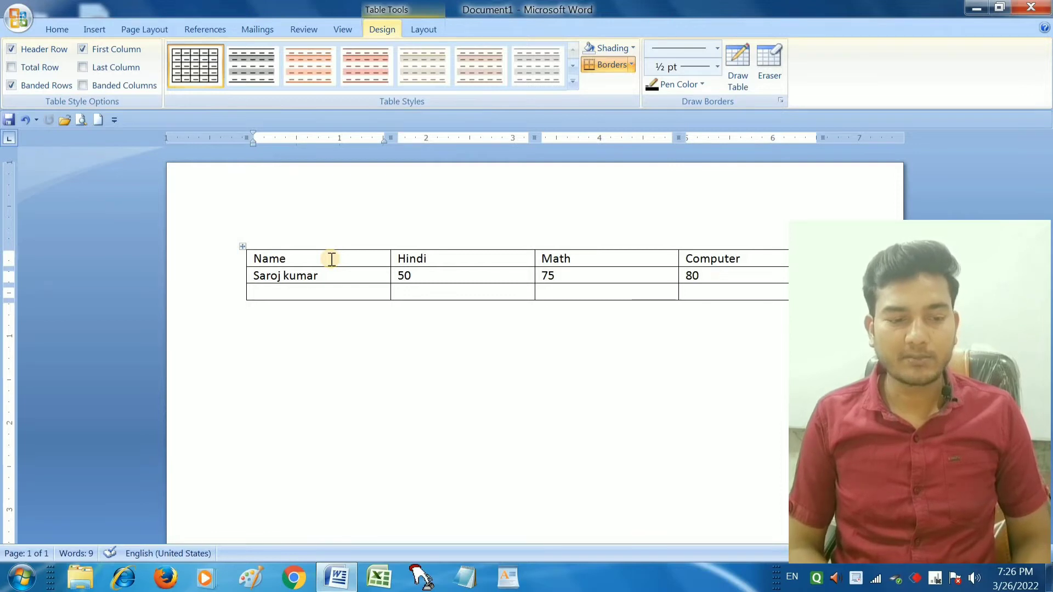
{"action": "type", "text": "Raje"}
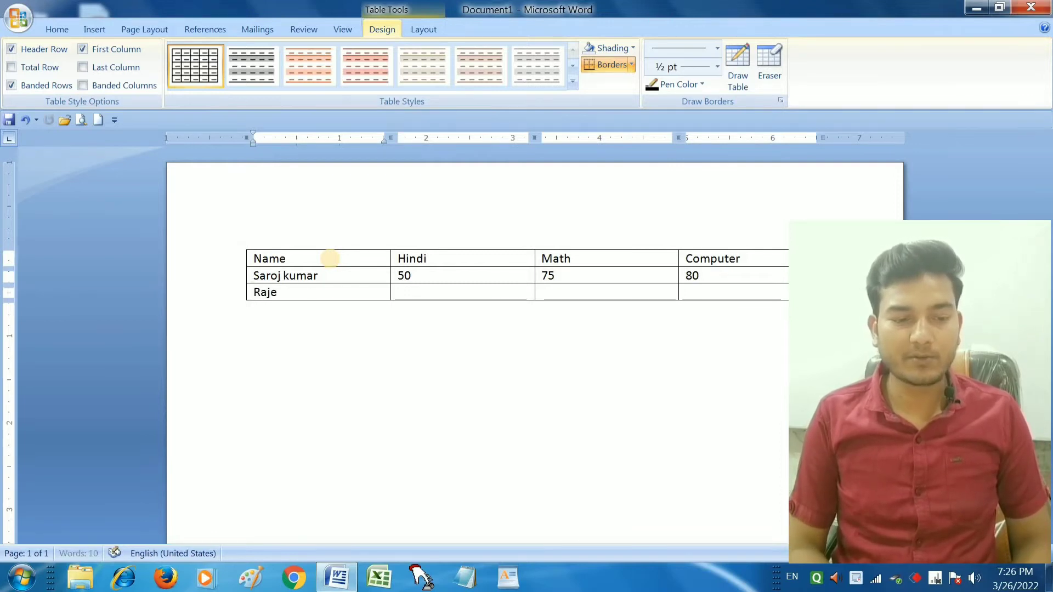
{"action": "type", "text": "sh kumar"}
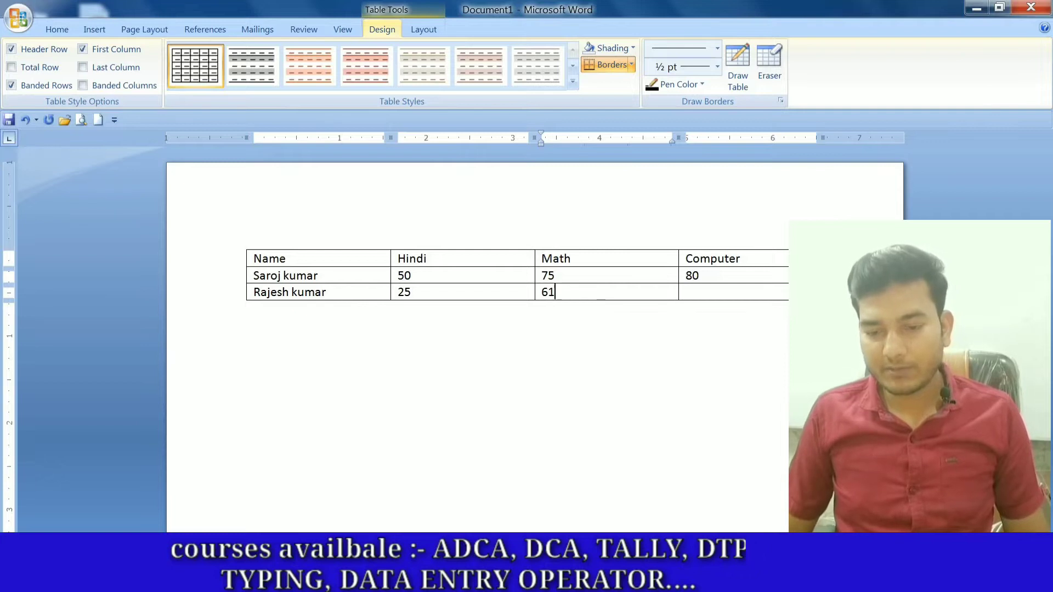
{"action": "left_click", "coordinate": [710, 291]}
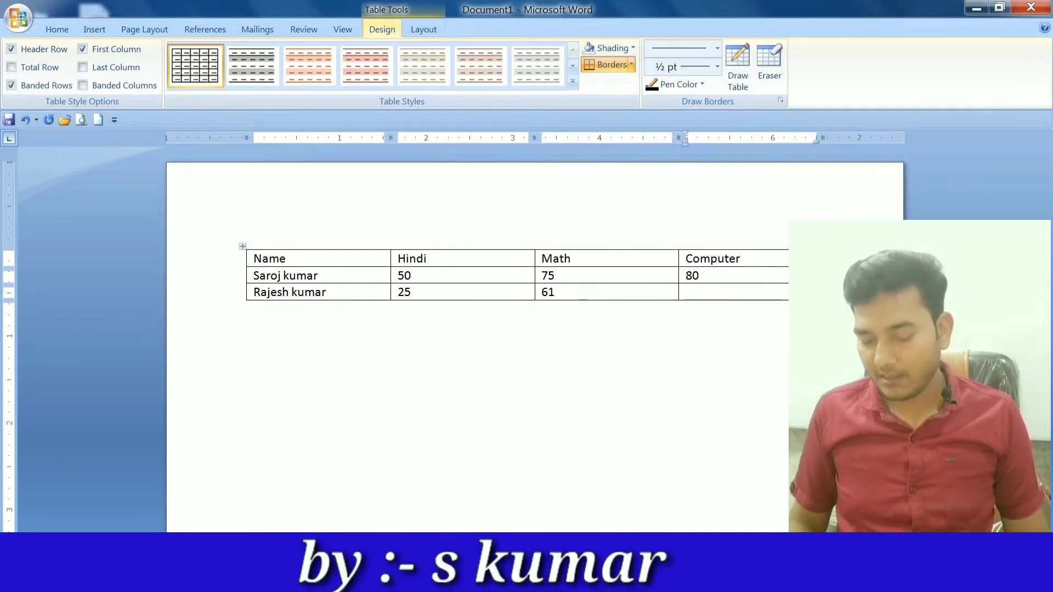
{"action": "type", "text": "81"}
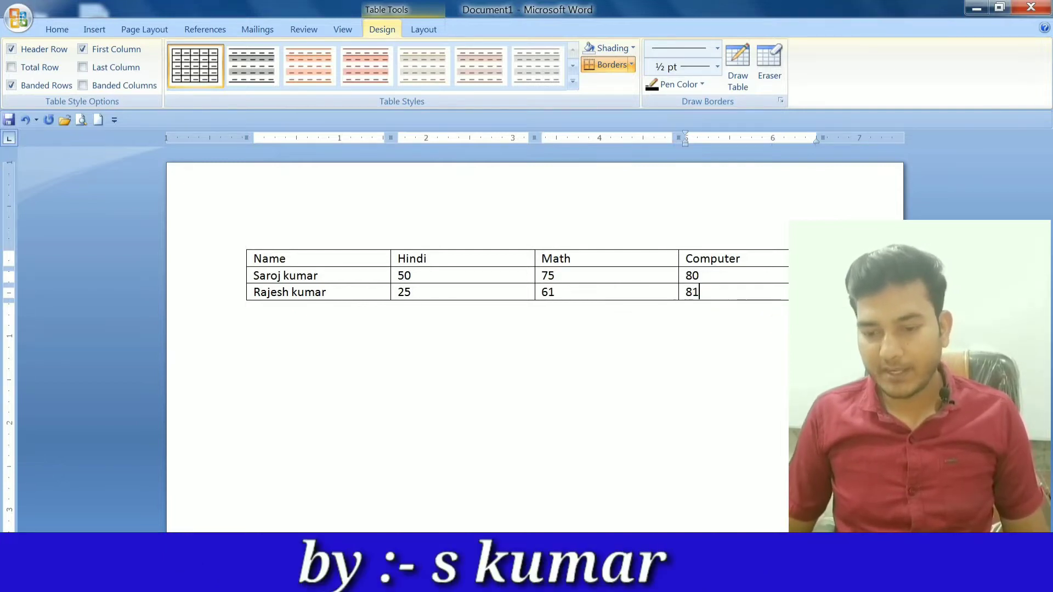
Insert a new row below the second student's row.
{"action": "right_click", "coordinate": [792, 292]}
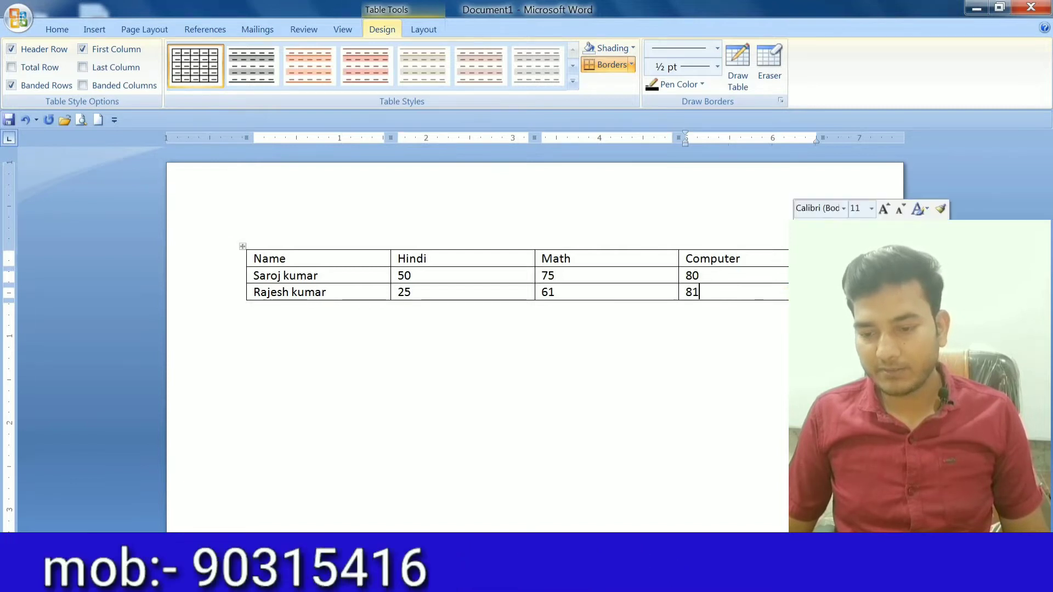
{"action": "mouse_move", "coordinate": [822, 316]}
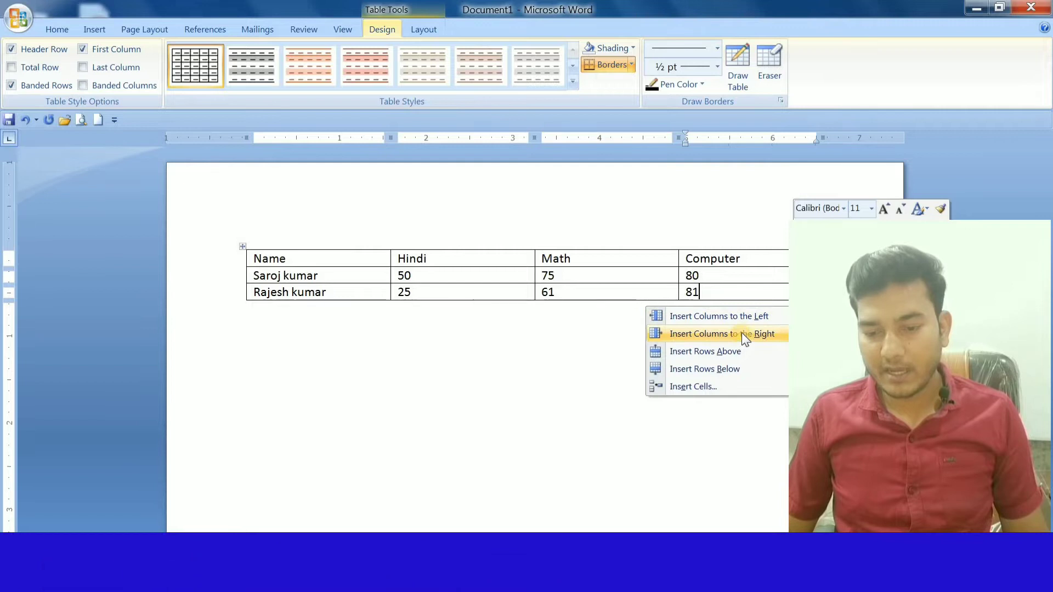
{"action": "left_click", "coordinate": [732, 369]}
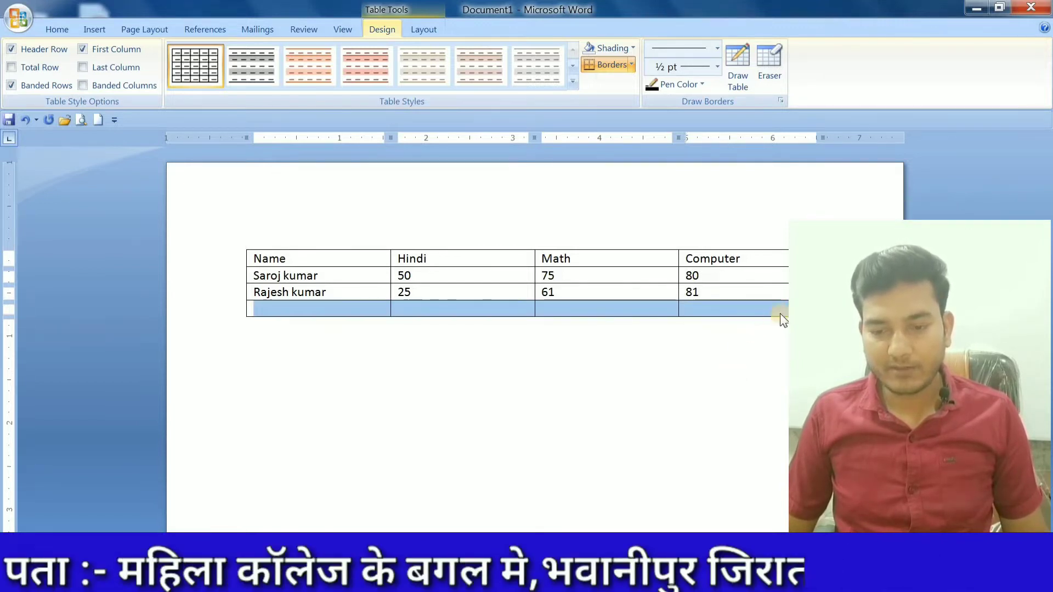
Fill the new empty row with the third student's name and the marks 26 for Hindi, 71 for Math and 72 for Computer.
{"action": "left_click", "coordinate": [291, 310]}
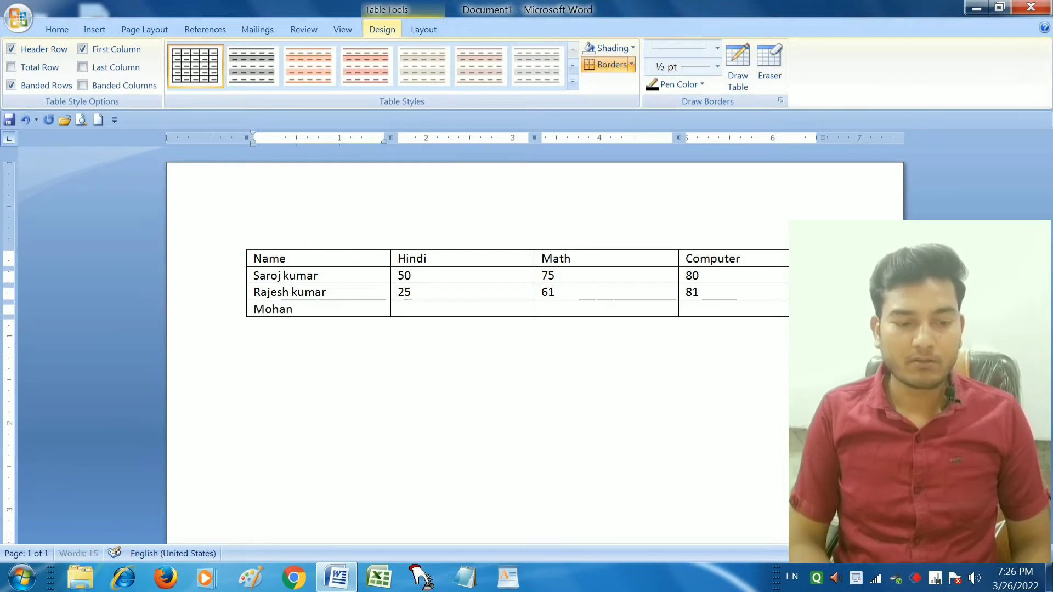
{"action": "type", "text": "mar"}
{"action": "key", "text": "Tab"}
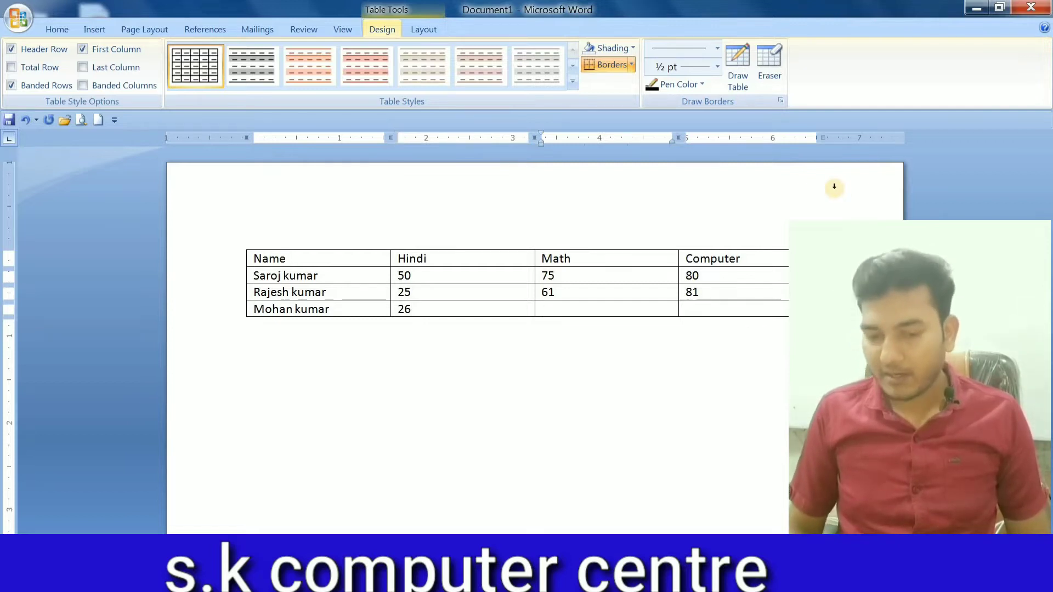
{"action": "type", "text": "71"}
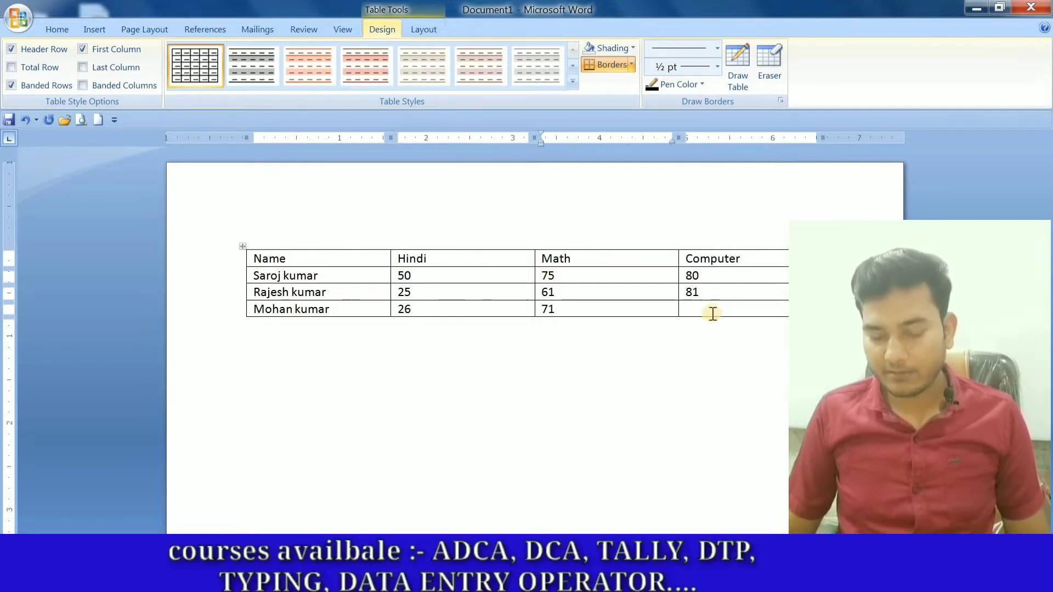
{"action": "type", "text": "72"}
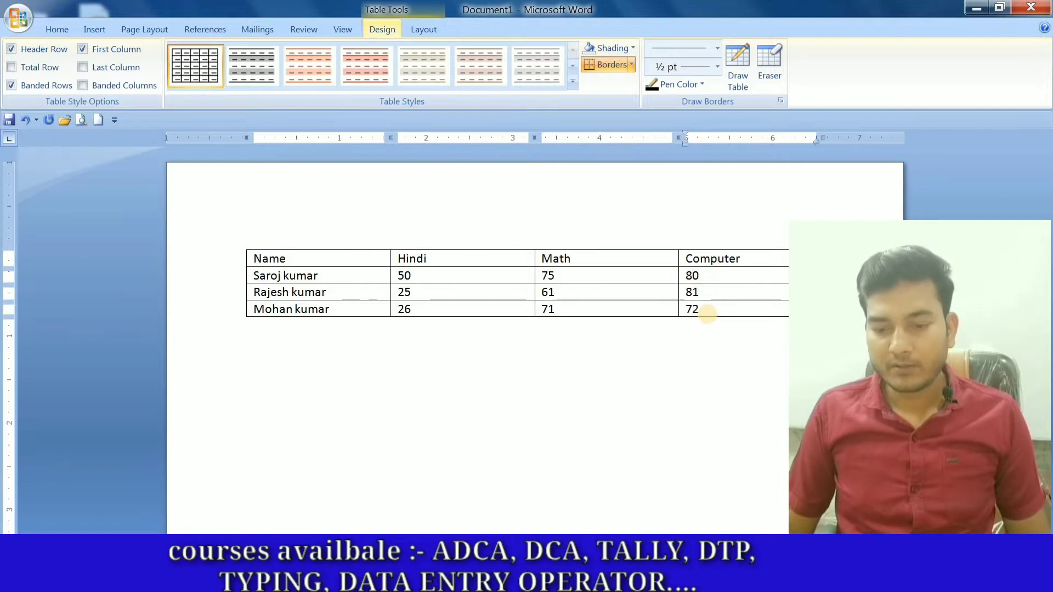
Insert another row below the third student's row.
{"action": "right_click", "coordinate": [773, 311]}
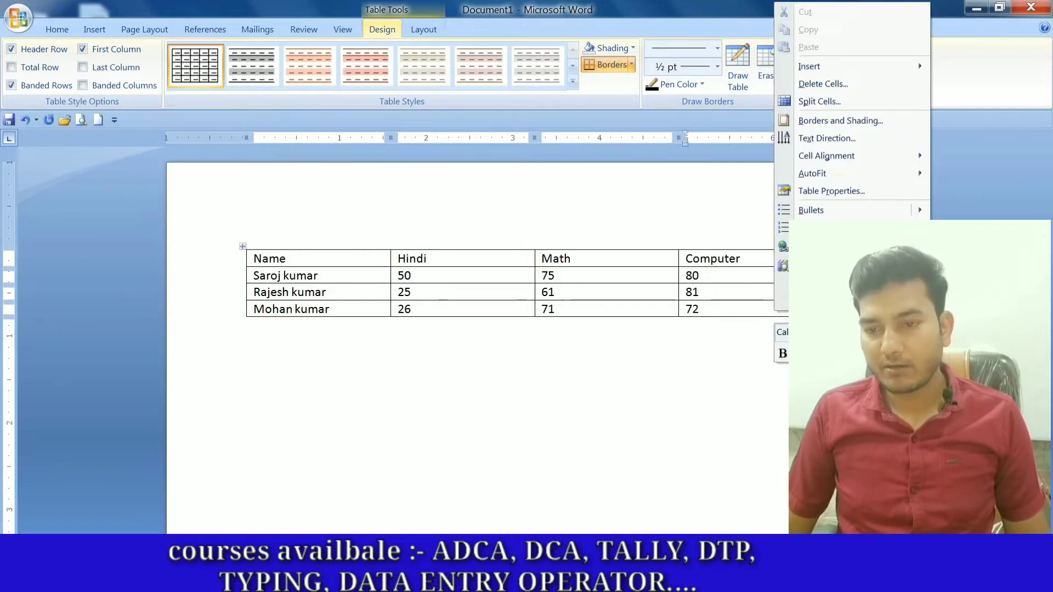
{"action": "mouse_move", "coordinate": [816, 68]}
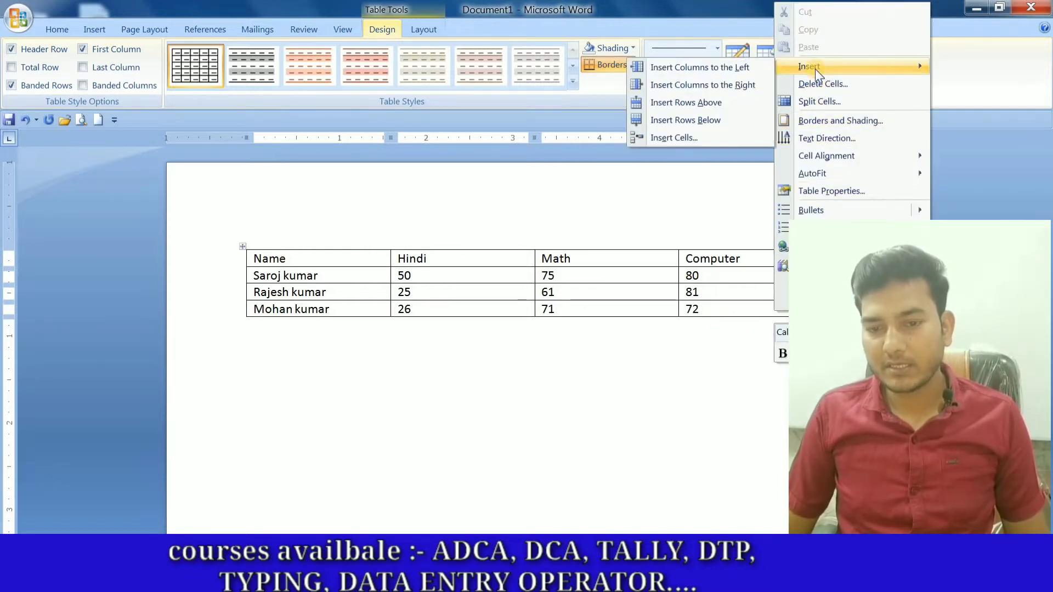
{"action": "left_click", "coordinate": [717, 121]}
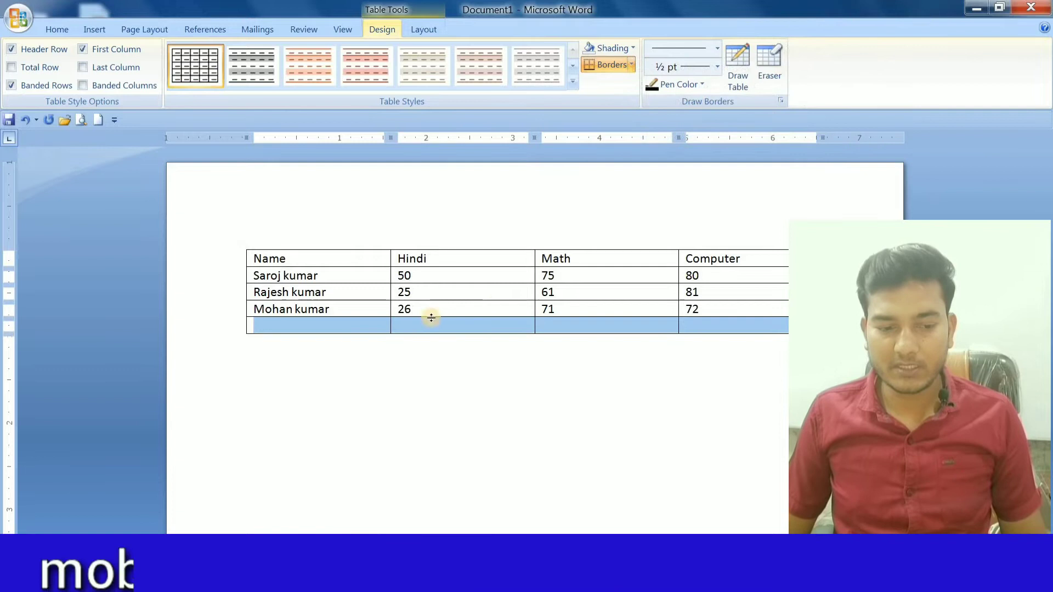
Fill the empty last row with the fourth student's name and the marks 21 for Hindi, 51 for Math and 71 for Computer.
{"action": "left_click", "coordinate": [308, 325]}
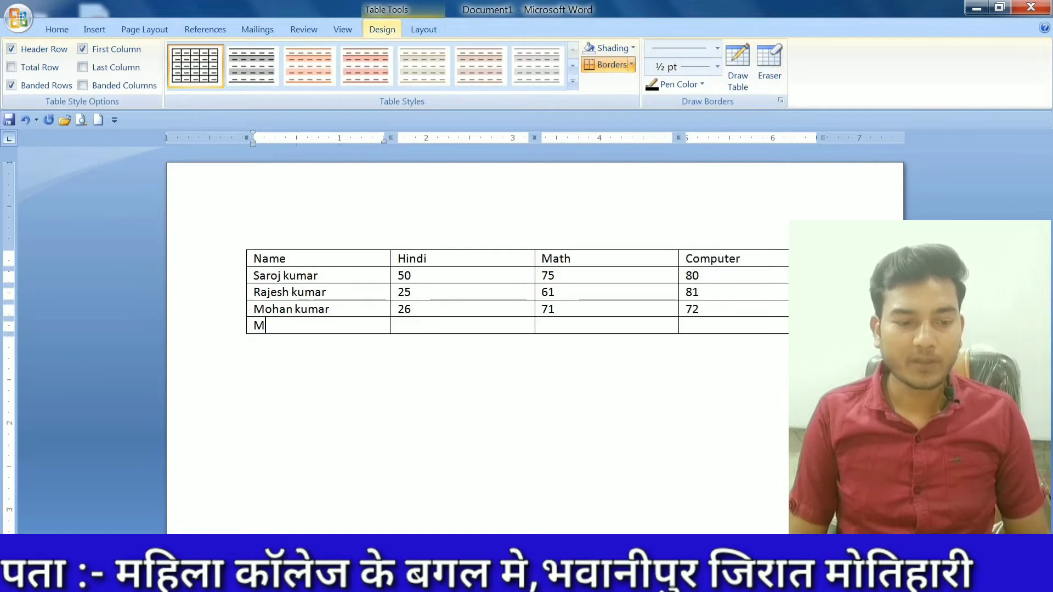
{"action": "type", "text": "Mohan"}
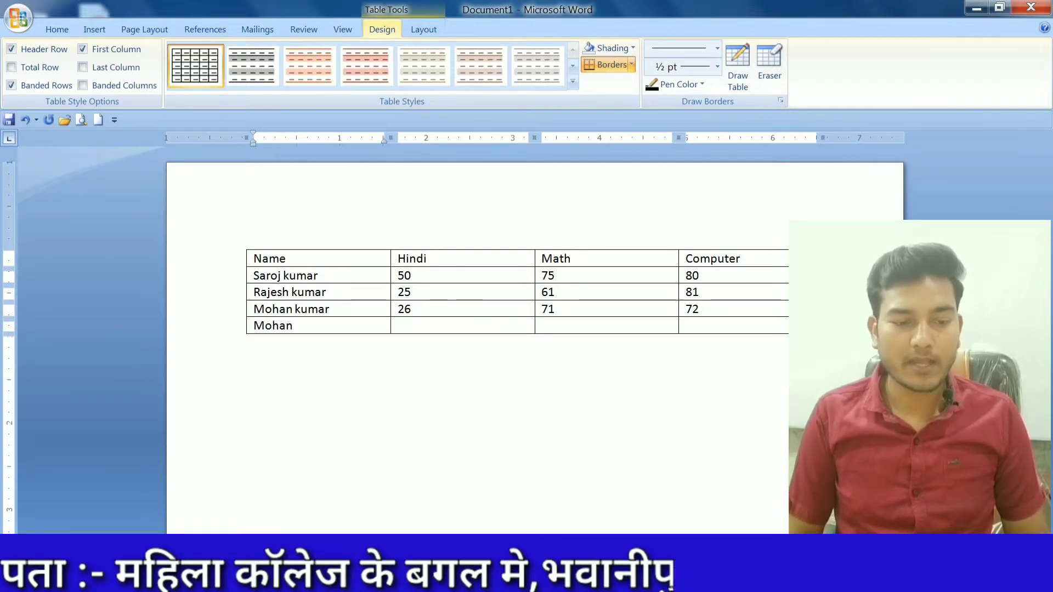
{"action": "type", "text": " Raj"}
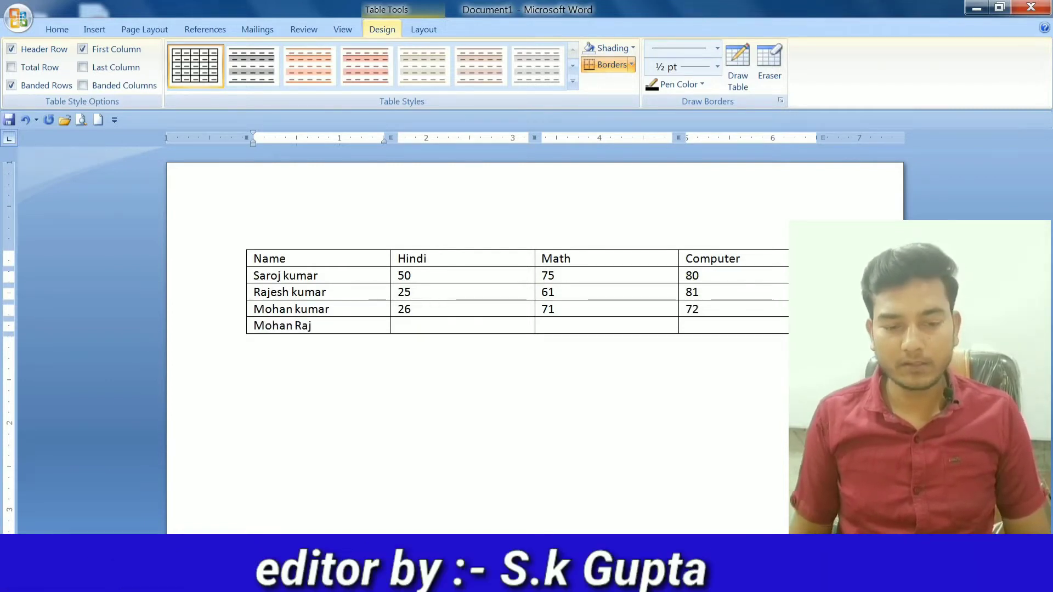
{"action": "key", "text": "Tab"}
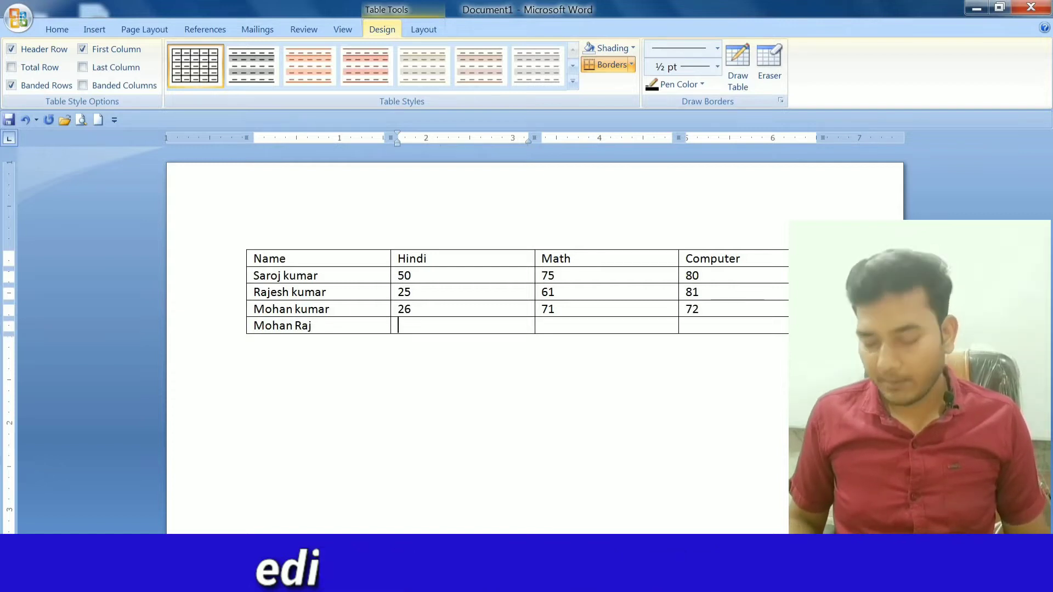
{"action": "type", "text": "21"}
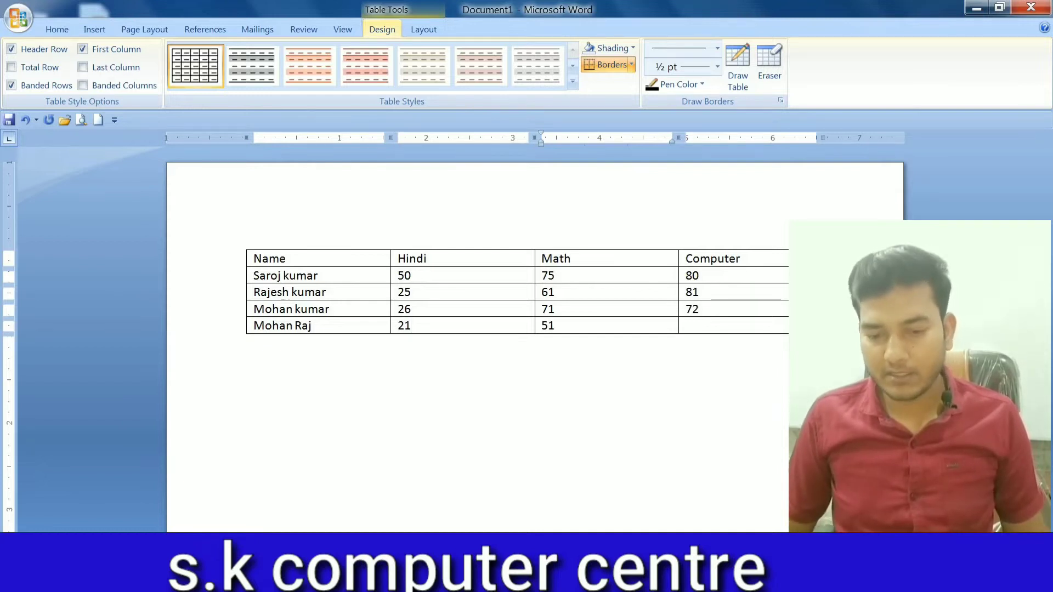
{"action": "left_click", "coordinate": [753, 331]}
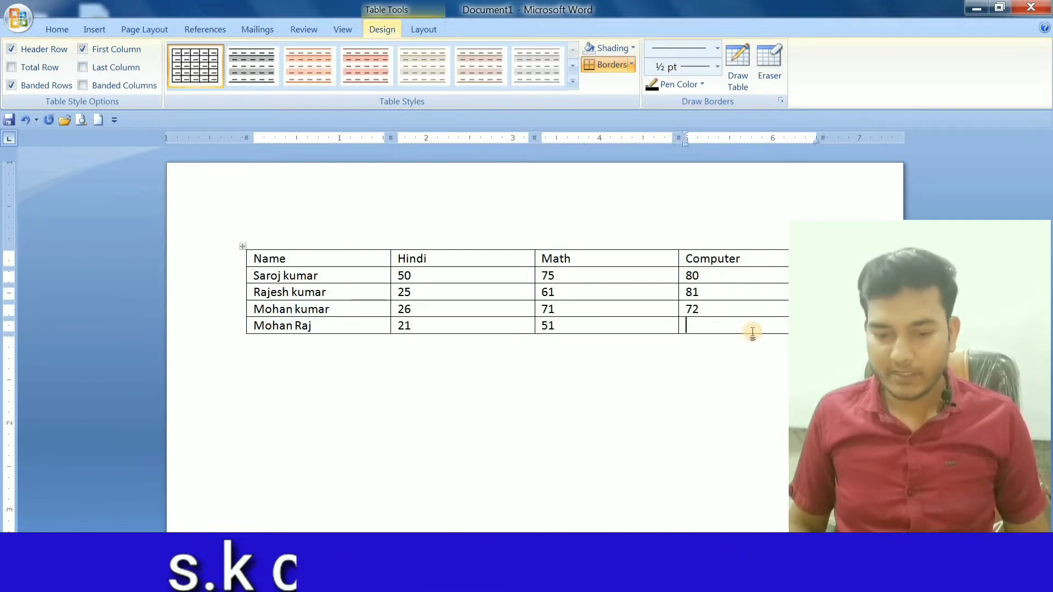
{"action": "type", "text": "71"}
Add a row at the table's end holding the fifth student's name and the marks 51 for Hindi, 91 for Math and 51 for Computer.
{"action": "key", "text": "Tab"}
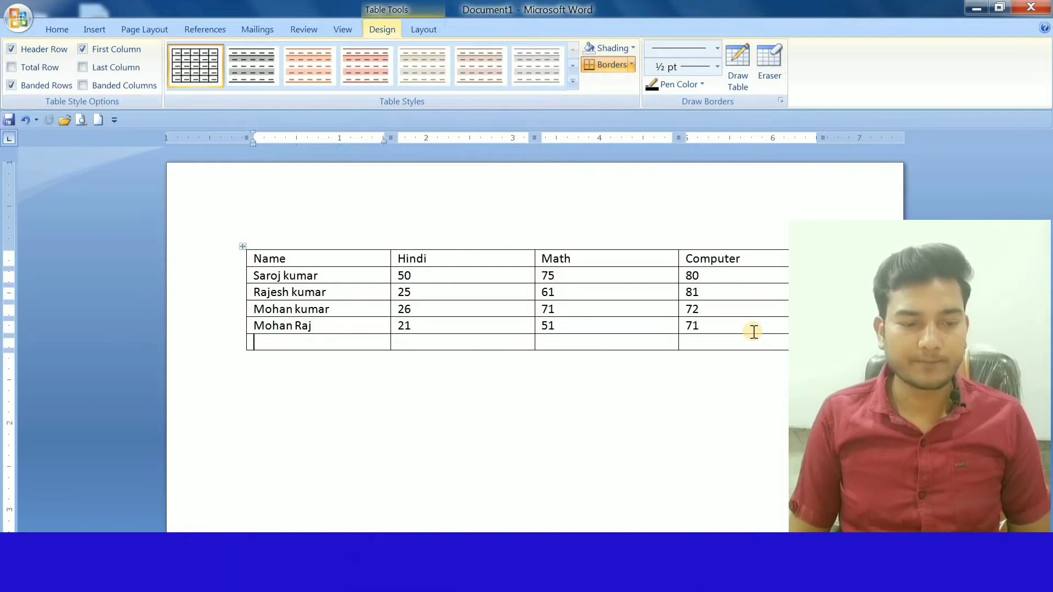
{"action": "type", "text": "r"}
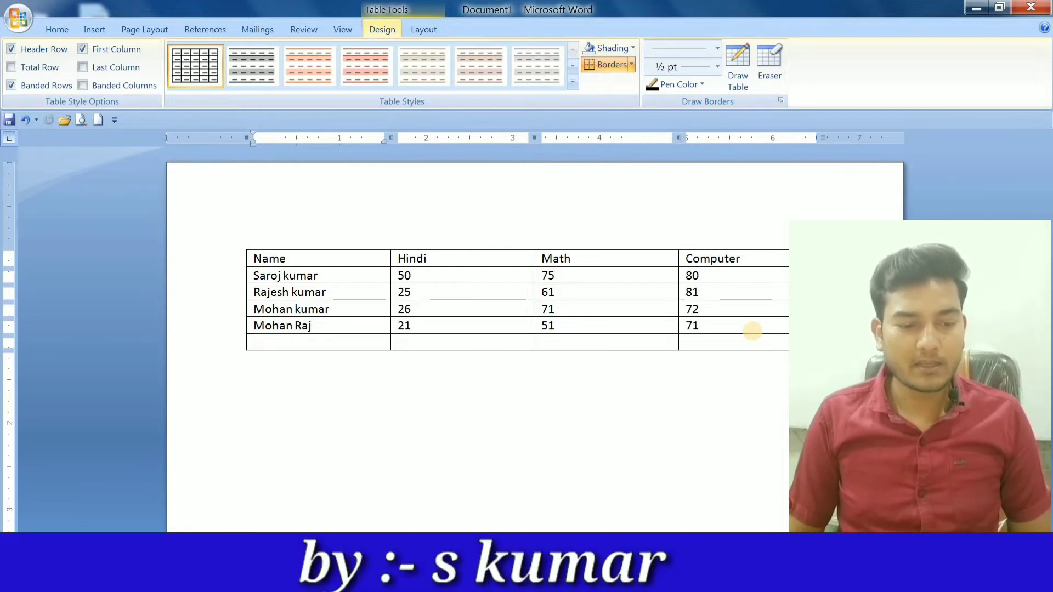
{"action": "type", "text": "aja RAm"}
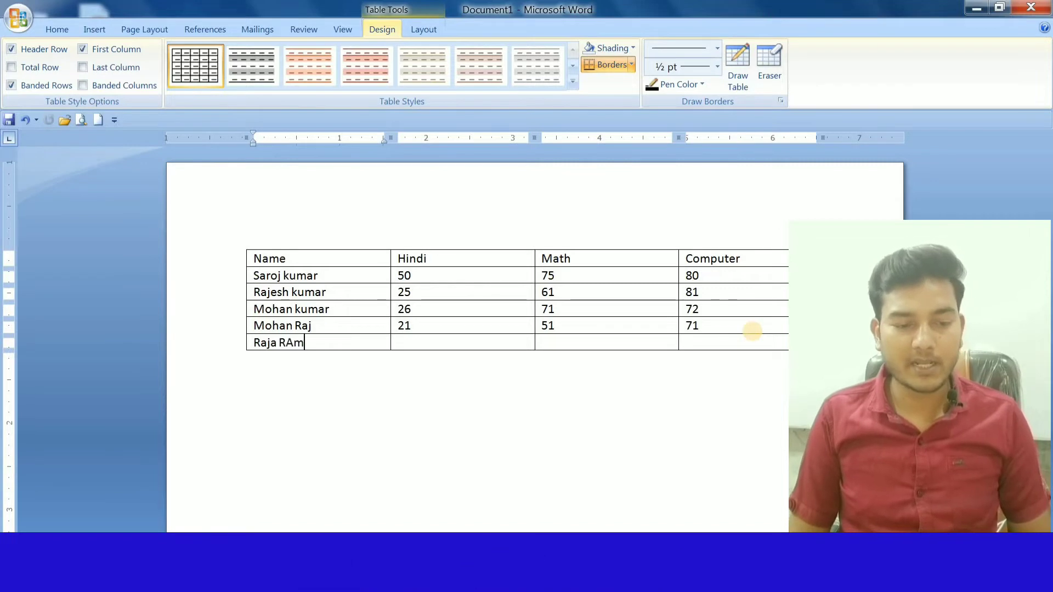
{"action": "key", "text": "Tab"}
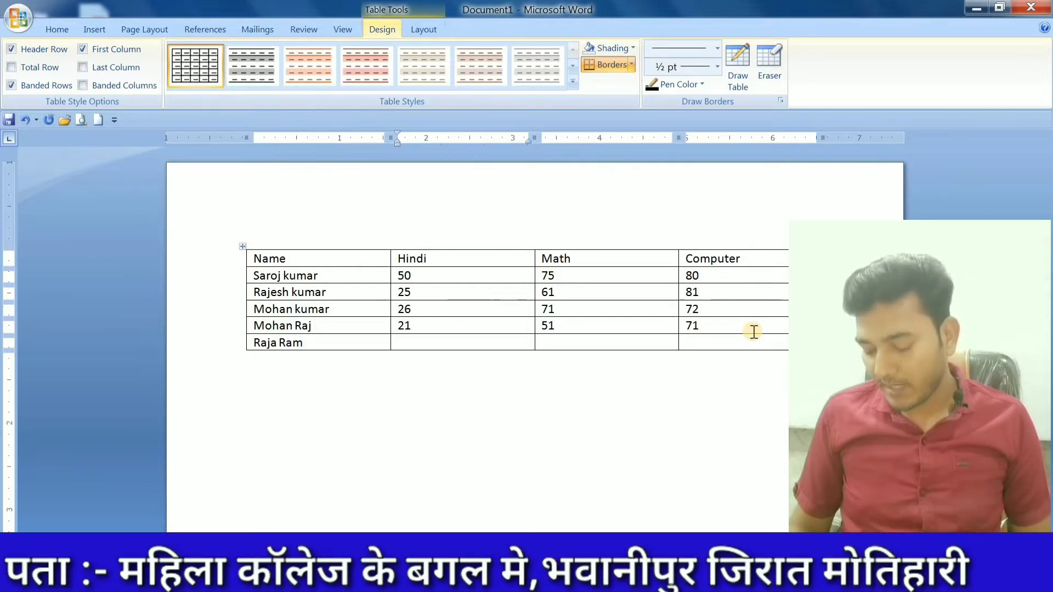
{"action": "type", "text": "51"}
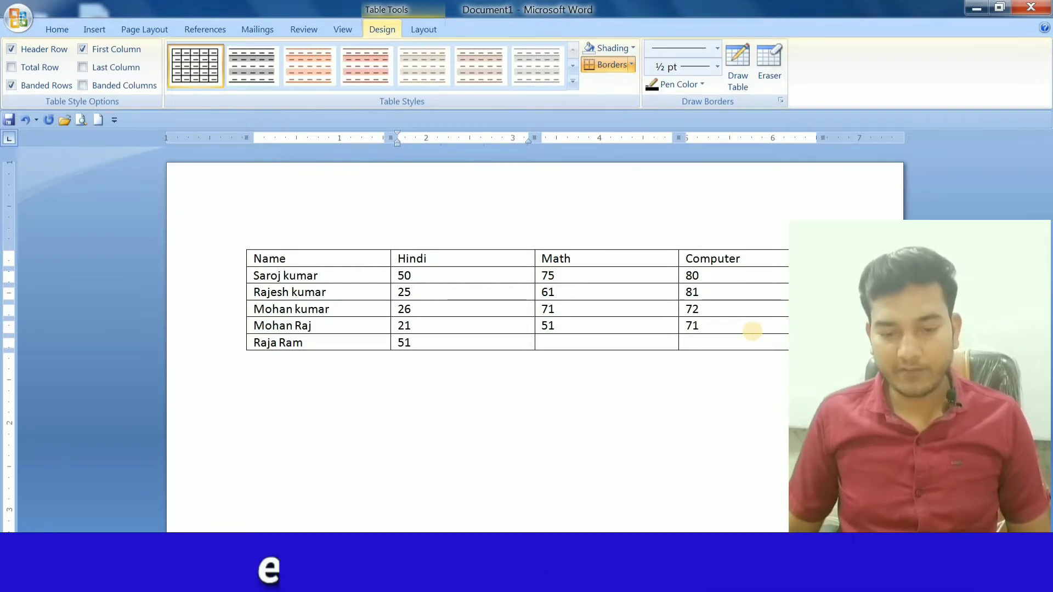
{"action": "left_click", "coordinate": [586, 346]}
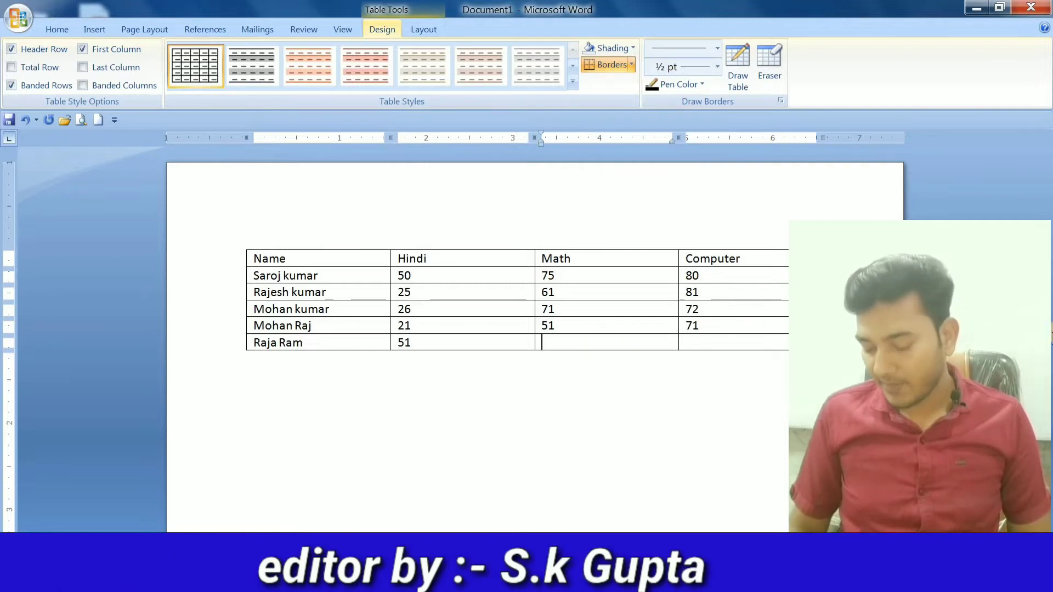
{"action": "type", "text": "91"}
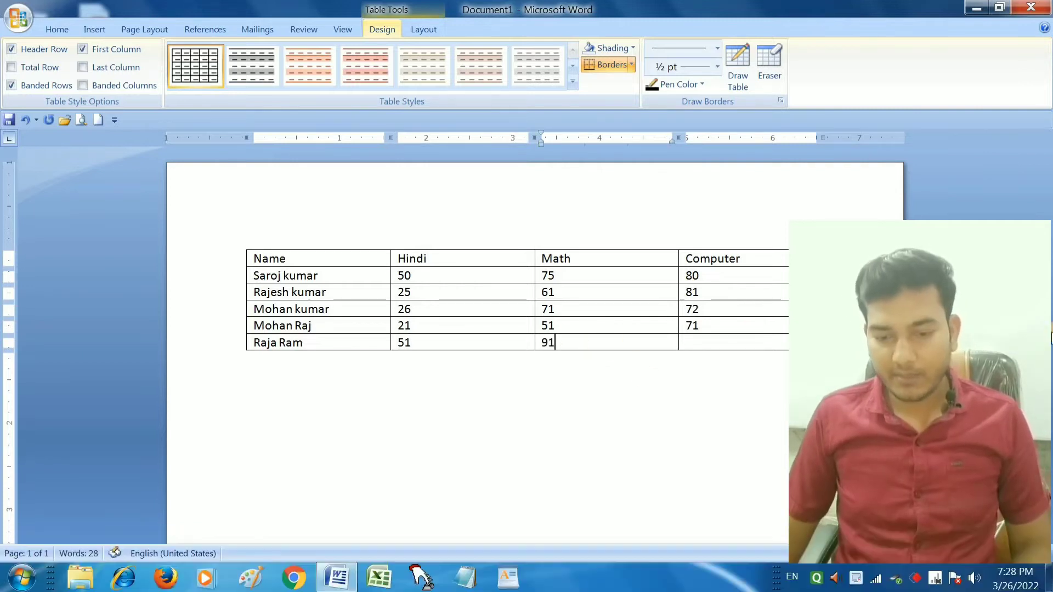
{"action": "left_click", "coordinate": [709, 346]}
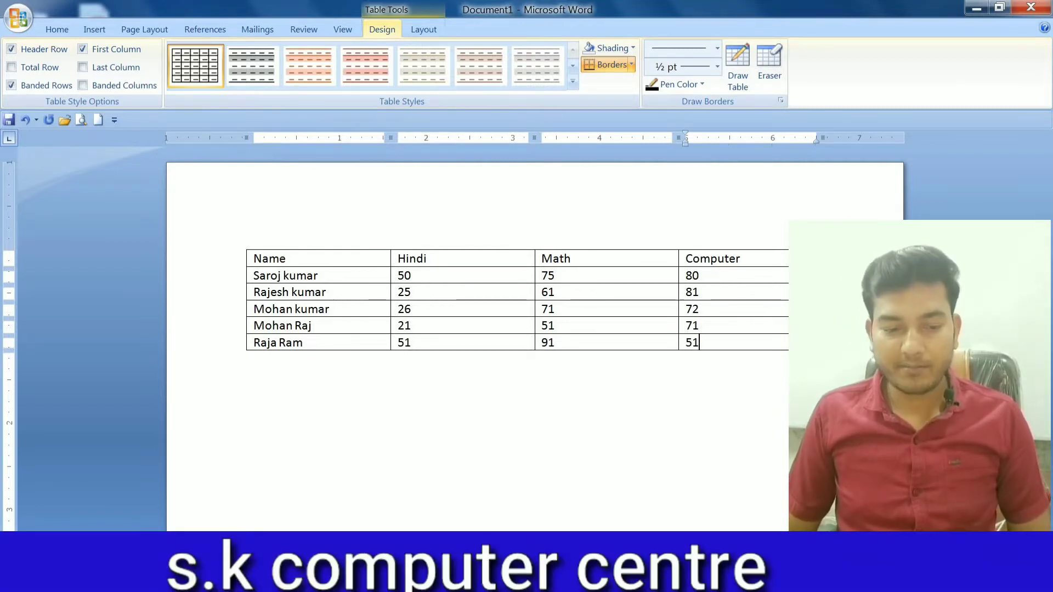
Add a row at the table's end with the sixth student's name and the marks 71 for Hindi, 51 for Math and 72 for Computer.
{"action": "key", "text": "Tab"}
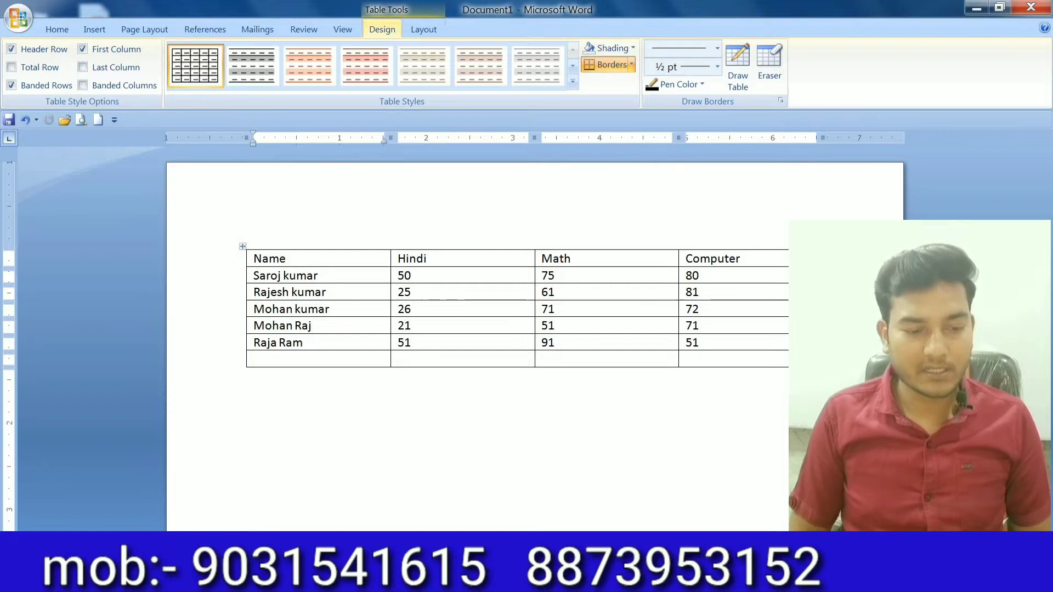
{"action": "type", "text": "Sar"}
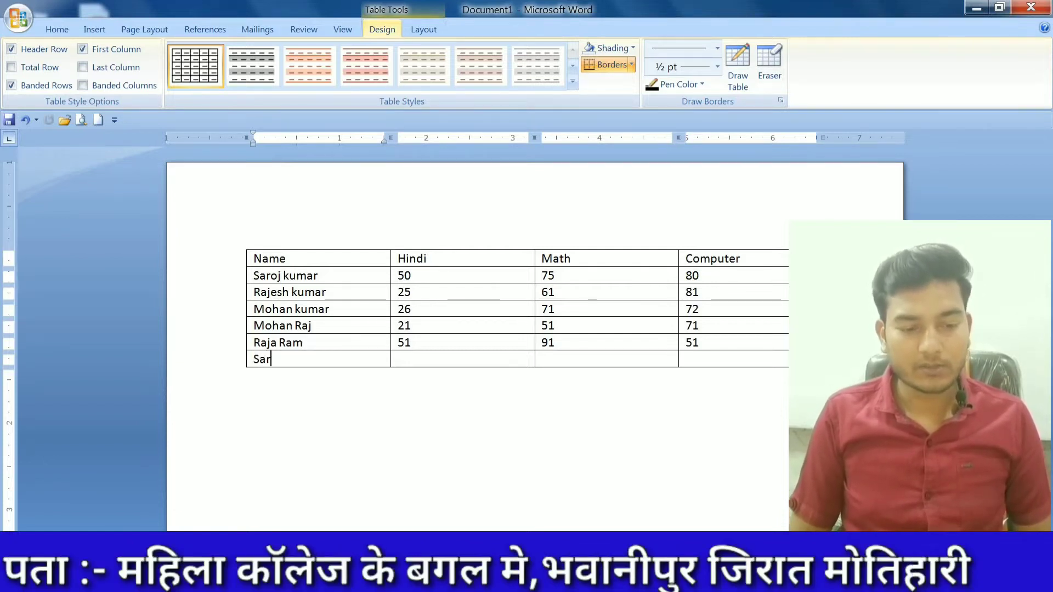
{"action": "type", "text": "oj Kumar"}
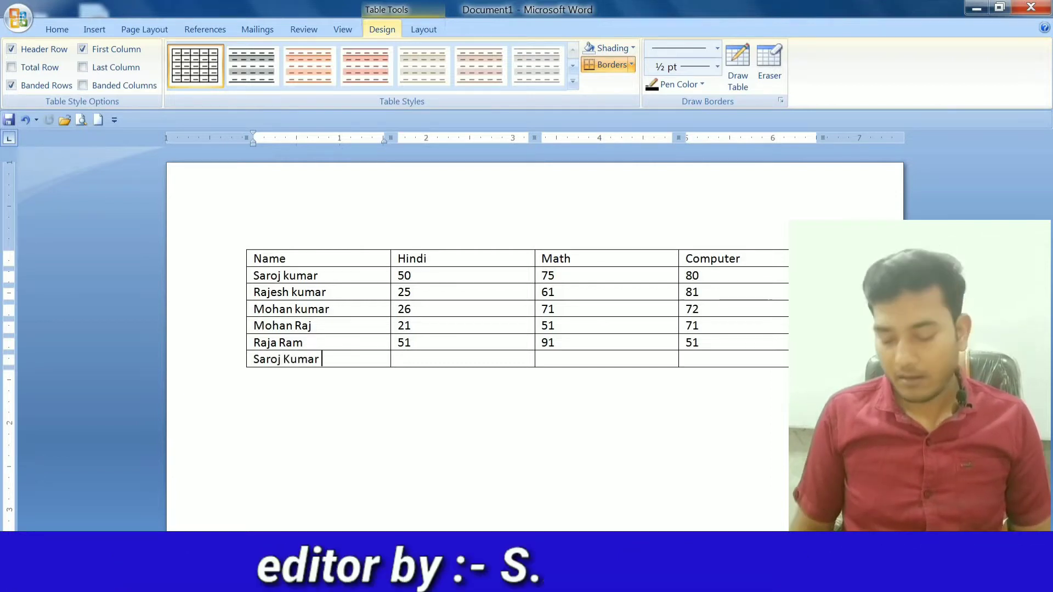
{"action": "key", "text": "Tab"}
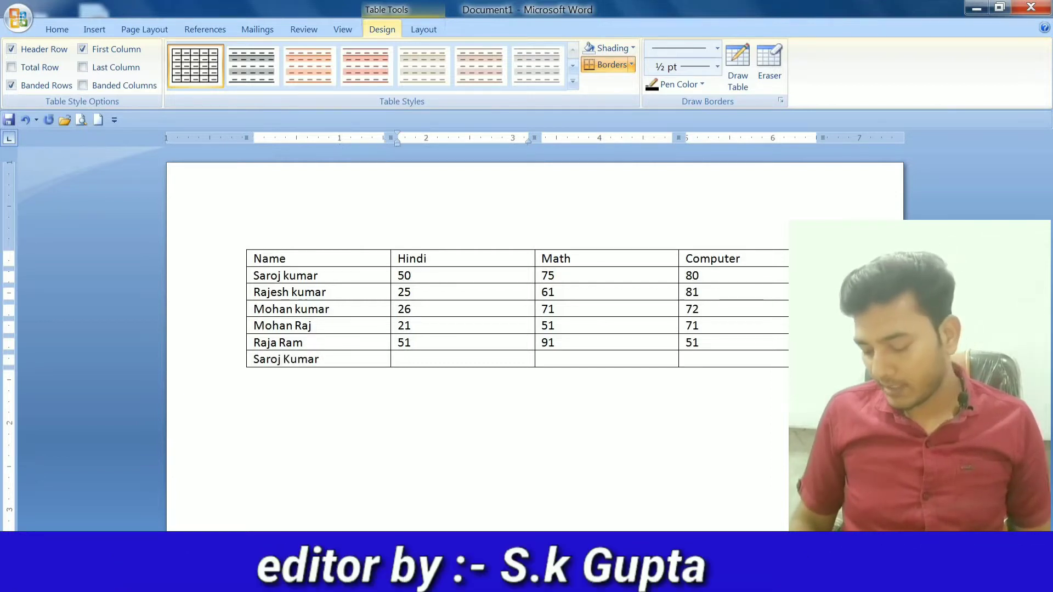
{"action": "type", "text": "71"}
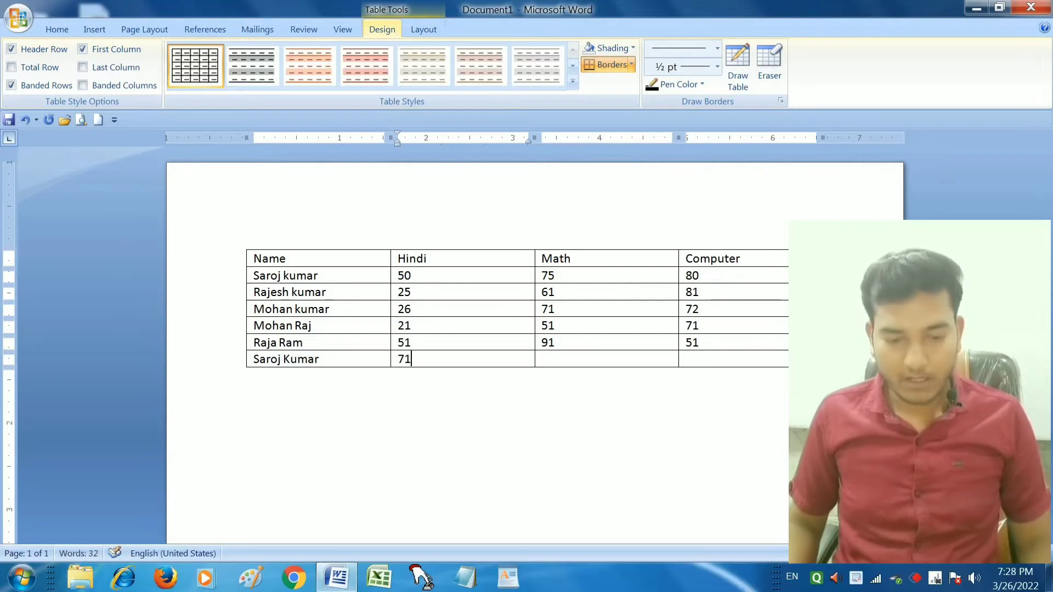
{"action": "key", "text": "Tab"}
{"action": "type", "text": "51"}
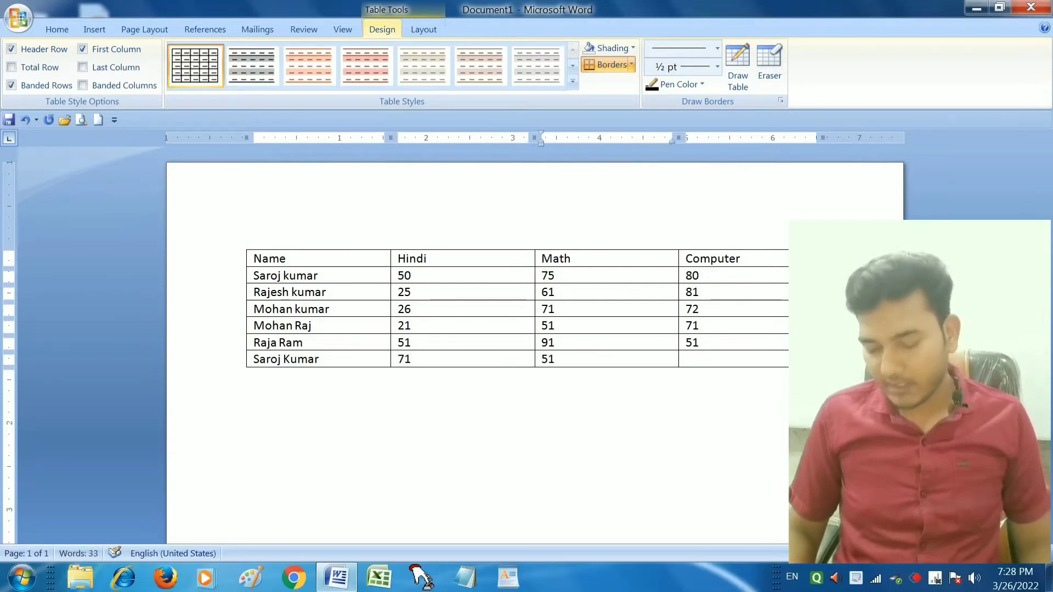
{"action": "key", "text": "Tab"}
{"action": "type", "text": "7"}
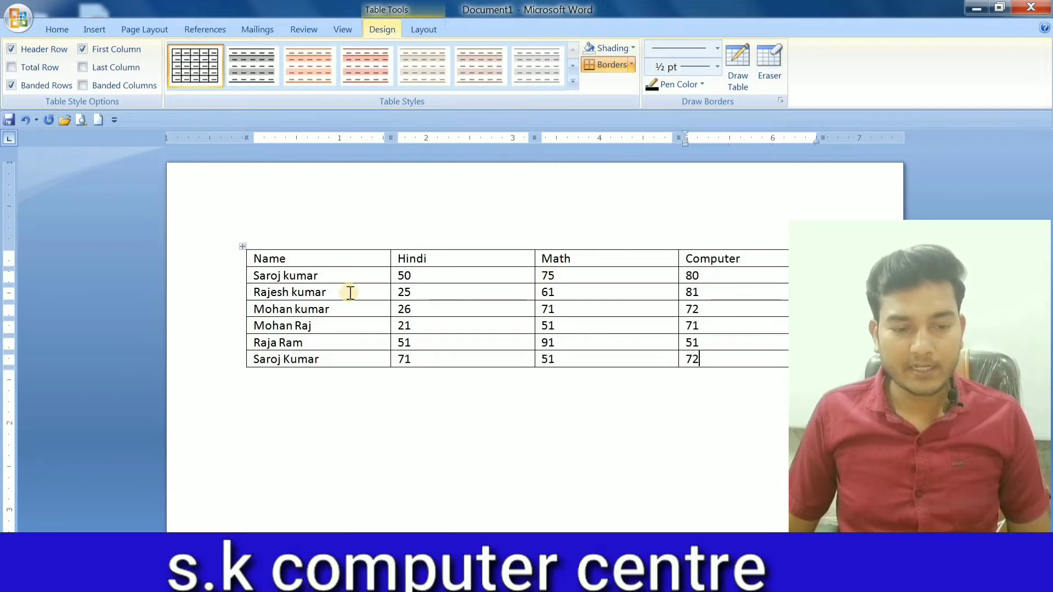
Format the header row's text as bold with font size 20.
{"action": "left_click_drag", "start_coordinate": [350, 274], "coordinate": [341, 393]}
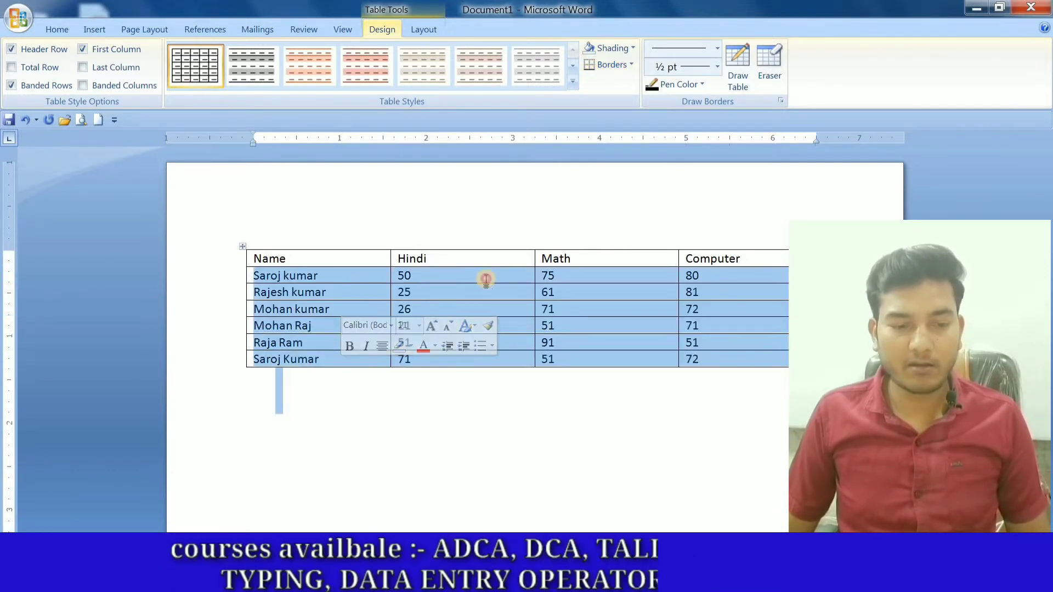
{"action": "left_click", "coordinate": [485, 278]}
{"action": "left_click_drag", "start_coordinate": [256, 261], "coordinate": [744, 261]}
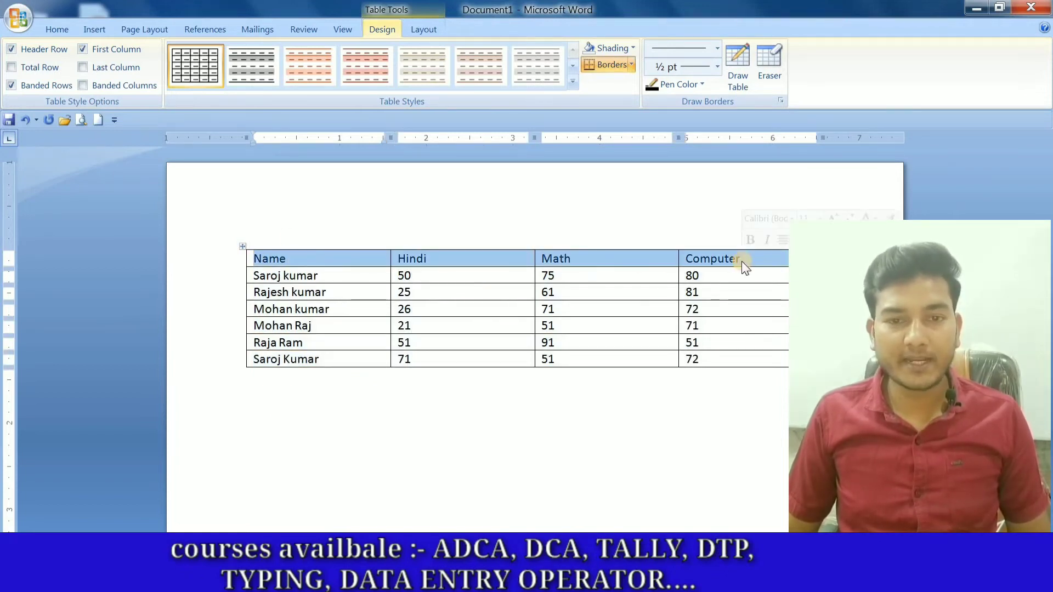
{"action": "left_click", "coordinate": [58, 28]}
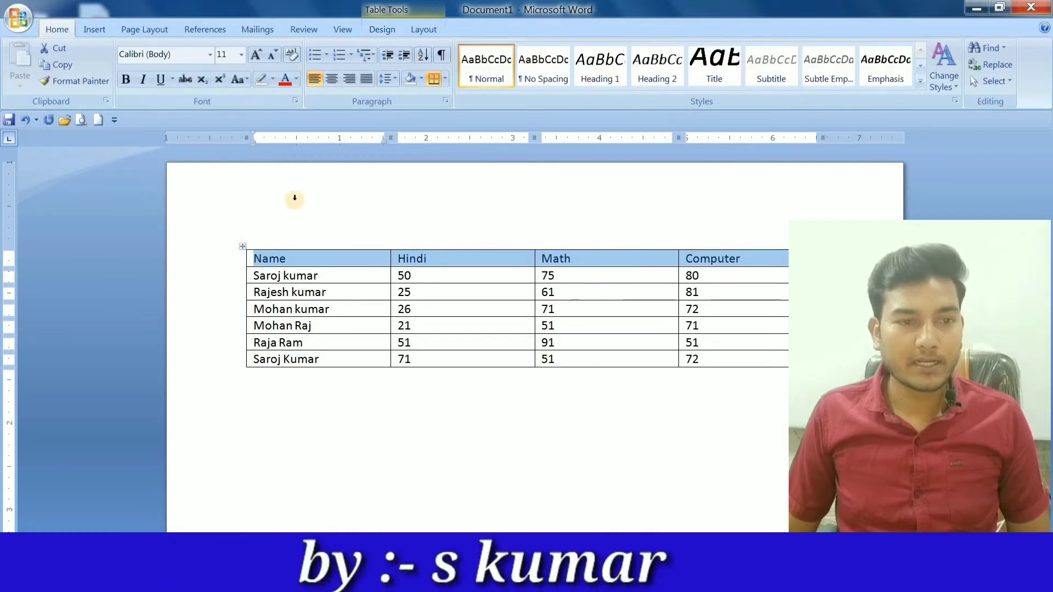
{"action": "left_click", "coordinate": [257, 55]}
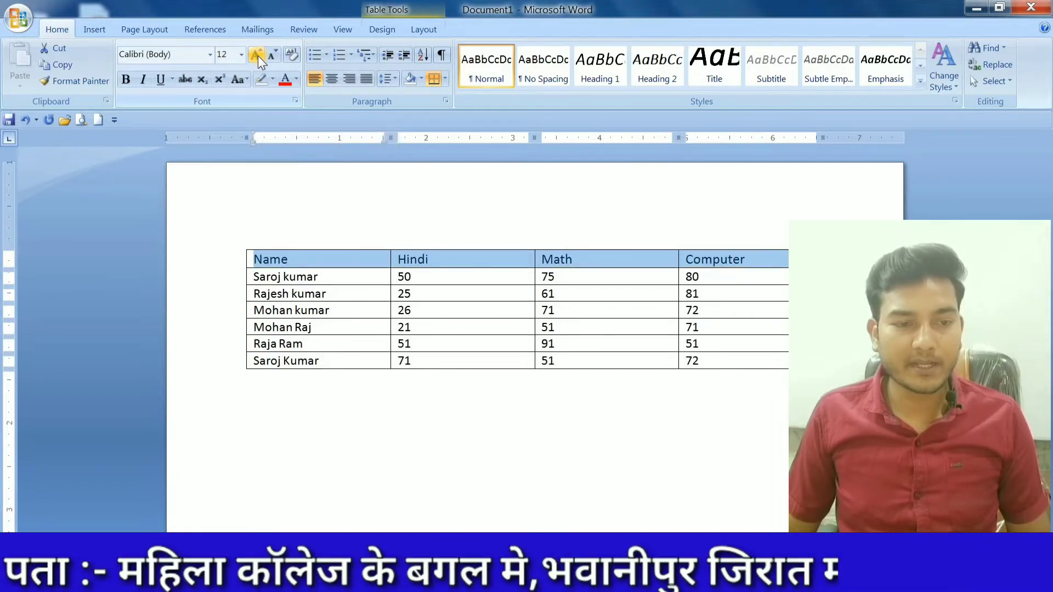
{"action": "left_click", "coordinate": [256, 55]}
{"action": "left_click", "coordinate": [256, 55]}
{"action": "left_click", "coordinate": [257, 55]}
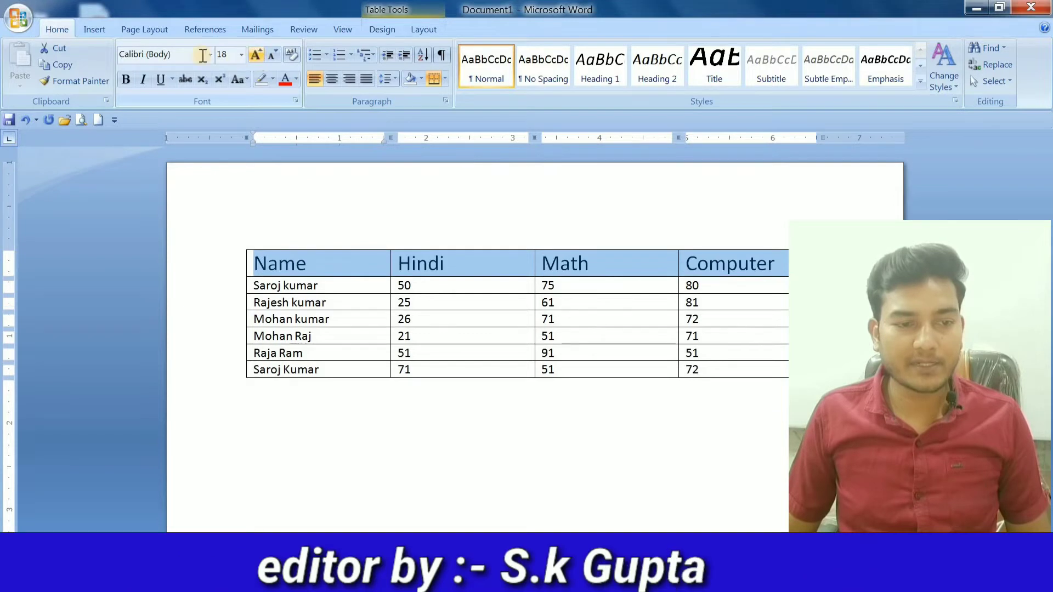
{"action": "left_click", "coordinate": [252, 55]}
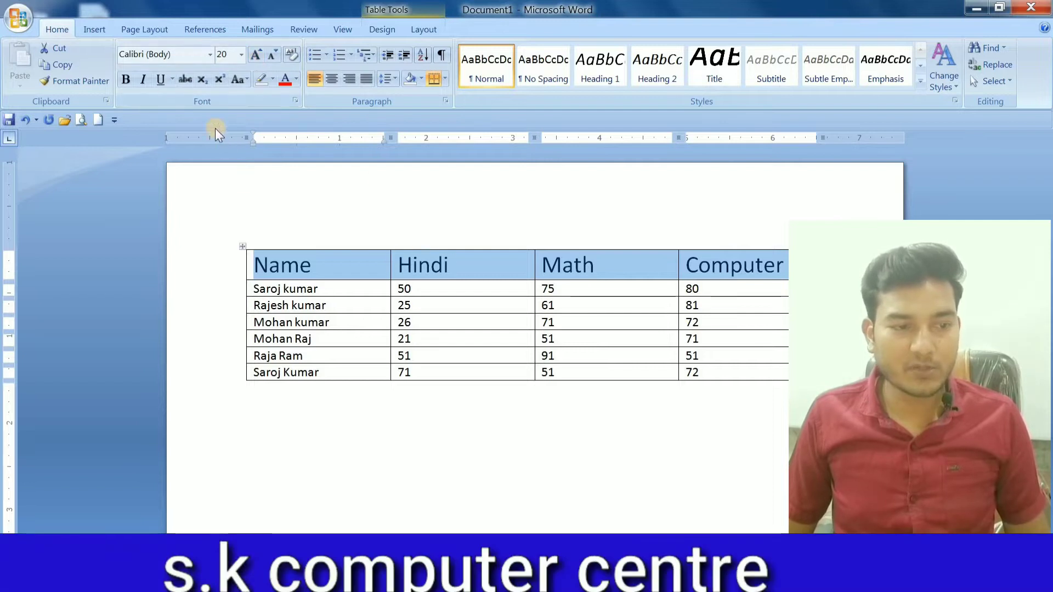
{"action": "left_click", "coordinate": [126, 82]}
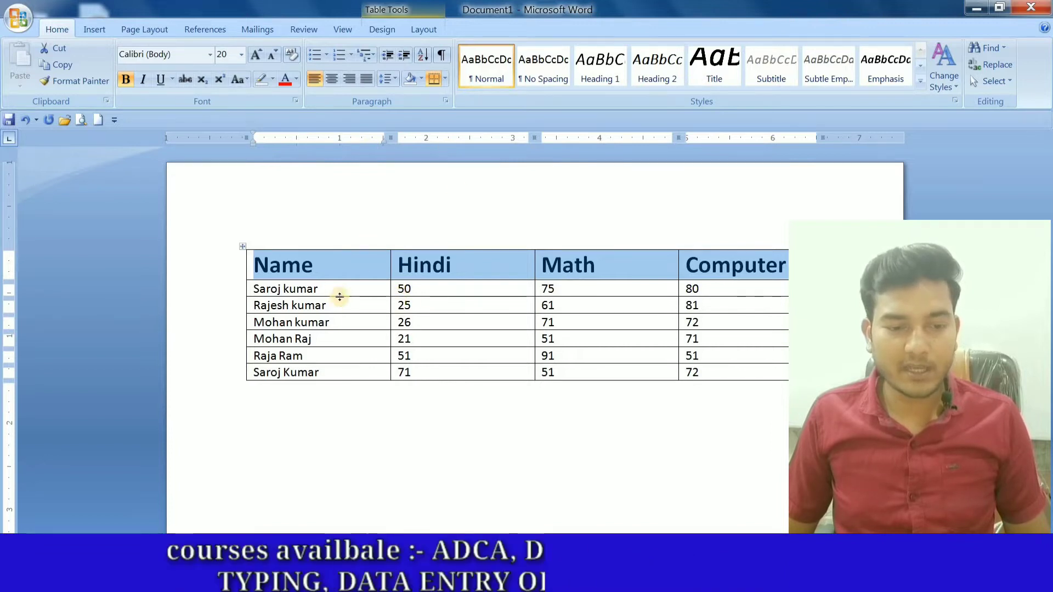
Increase the font size of all six student names in the Name column to 20.
{"action": "left_click_drag", "start_coordinate": [326, 288], "coordinate": [317, 371]}
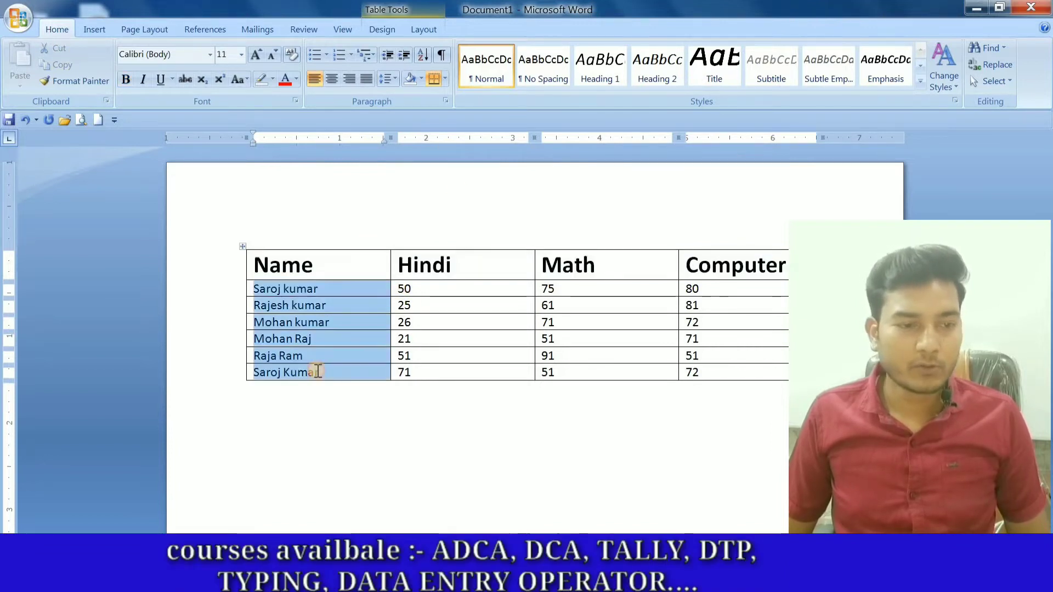
{"action": "left_click", "coordinate": [256, 55]}
{"action": "left_click", "coordinate": [256, 54]}
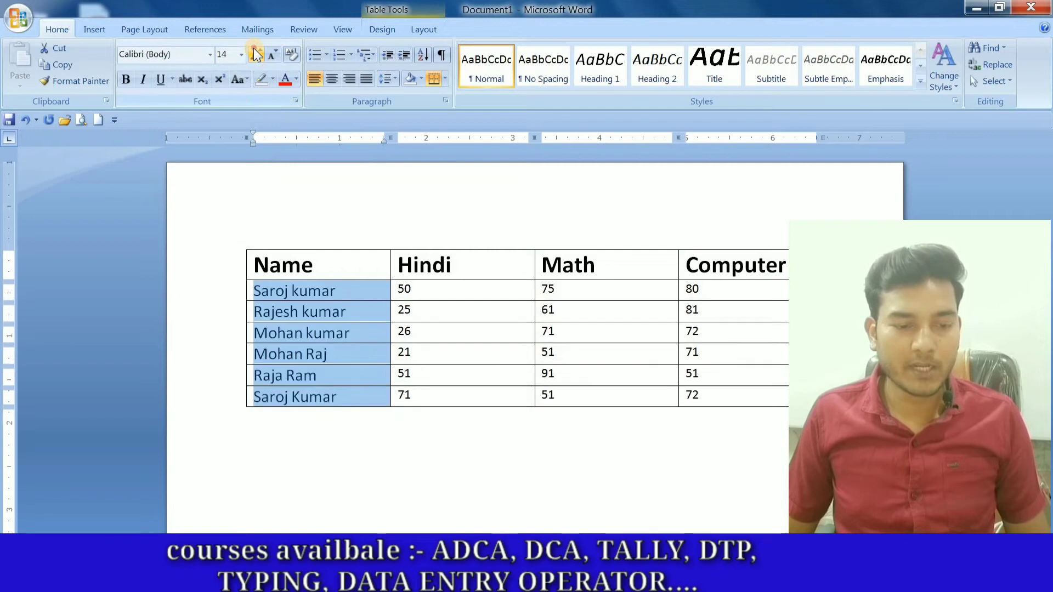
{"action": "left_click", "coordinate": [255, 55]}
{"action": "left_click", "coordinate": [255, 55]}
{"action": "left_click", "coordinate": [255, 55]}
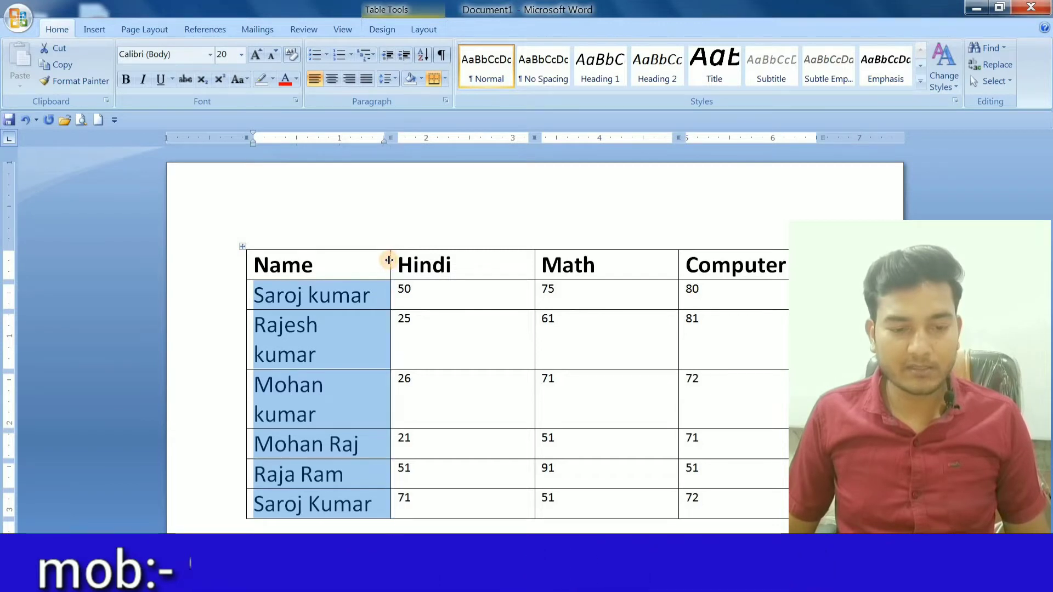
Widen the Name column until each student name fits on one line and slightly narrow the Hindi column.
{"action": "left_click_drag", "start_coordinate": [389, 260], "coordinate": [453, 260]}
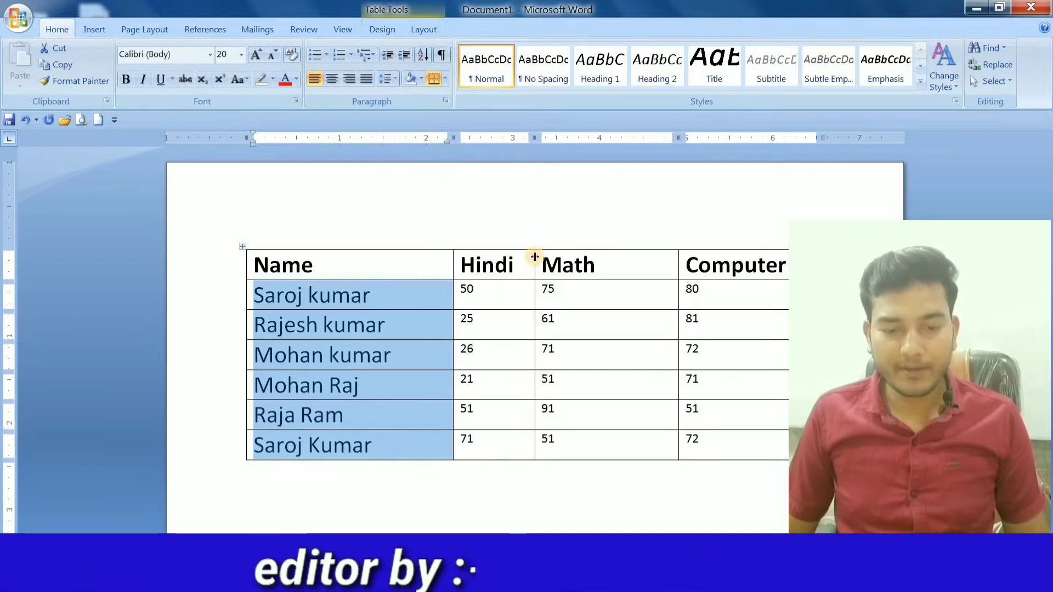
{"action": "left_click_drag", "start_coordinate": [533, 258], "coordinate": [528, 261]}
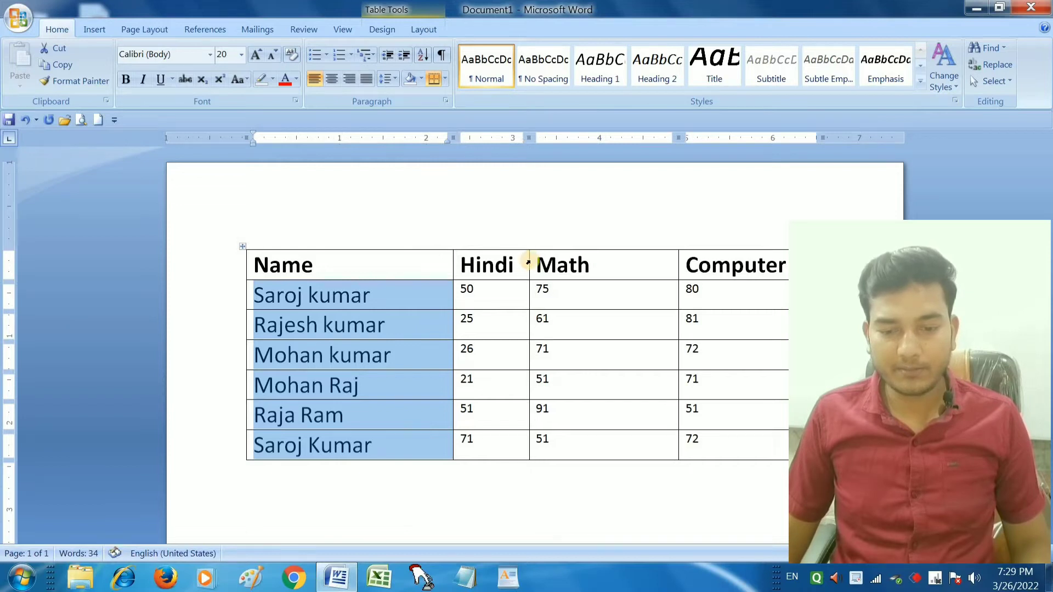
Format all six students' marks in the Hindi, Math and Computer columns as bold with font size 22.
{"action": "left_click_drag", "start_coordinate": [467, 287], "coordinate": [715, 442]}
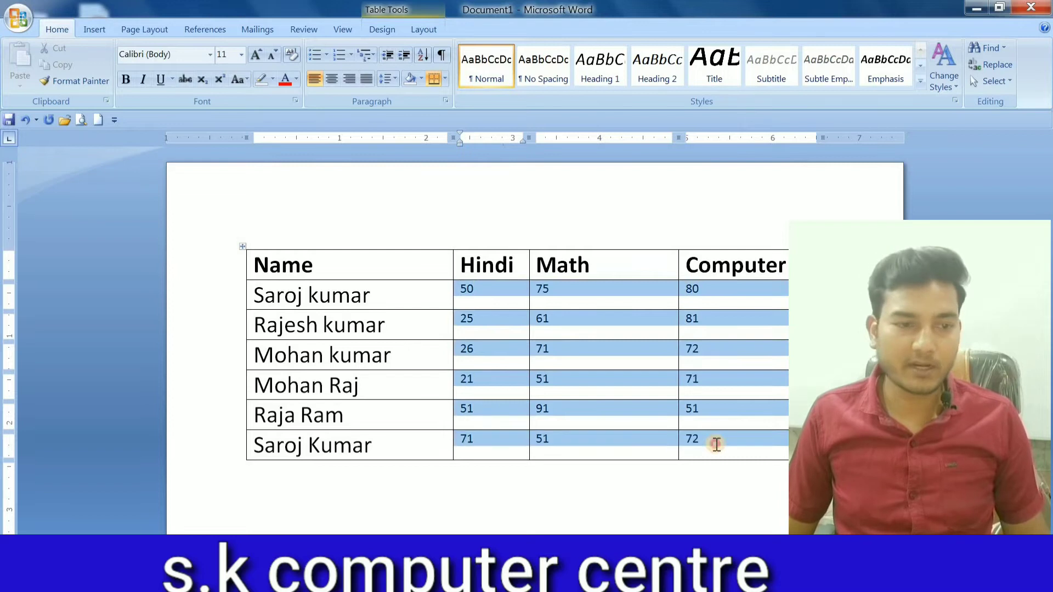
{"action": "left_click", "coordinate": [254, 55]}
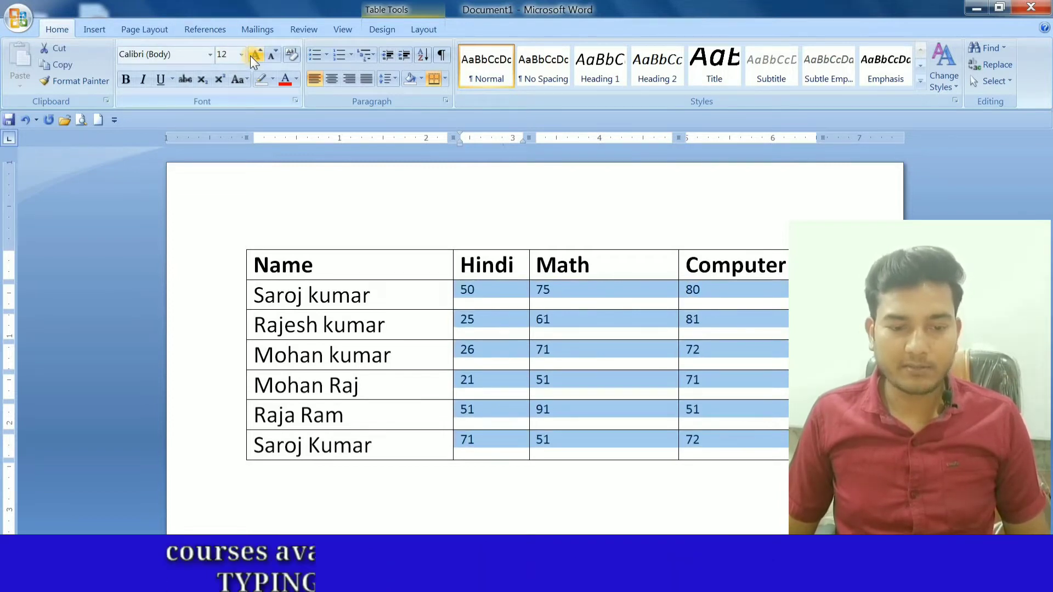
{"action": "left_click", "coordinate": [250, 55]}
{"action": "left_click", "coordinate": [251, 55]}
{"action": "left_click", "coordinate": [250, 55]}
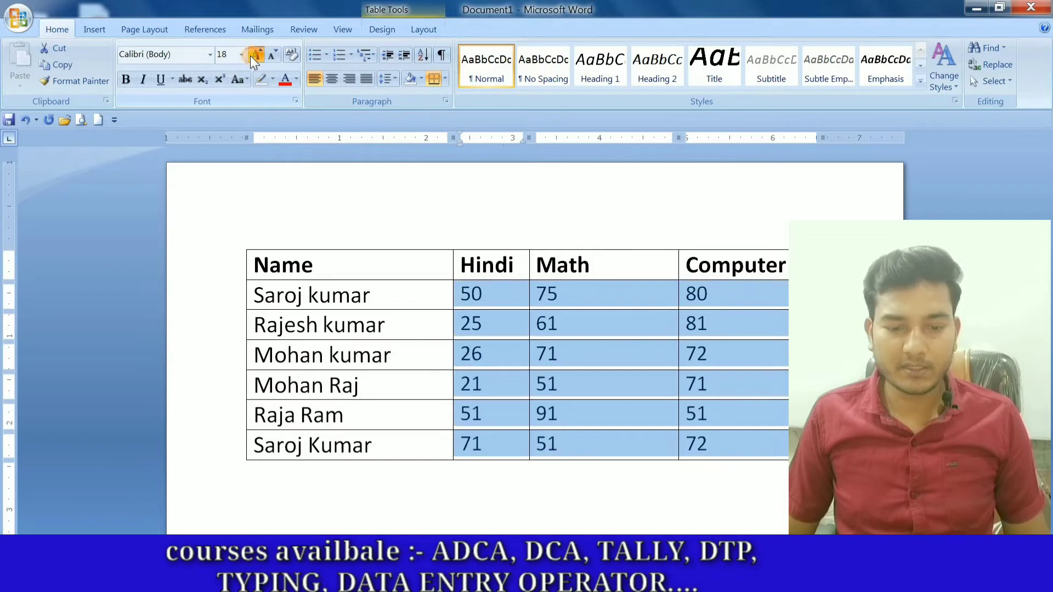
{"action": "left_click", "coordinate": [250, 55]}
{"action": "left_click", "coordinate": [250, 55]}
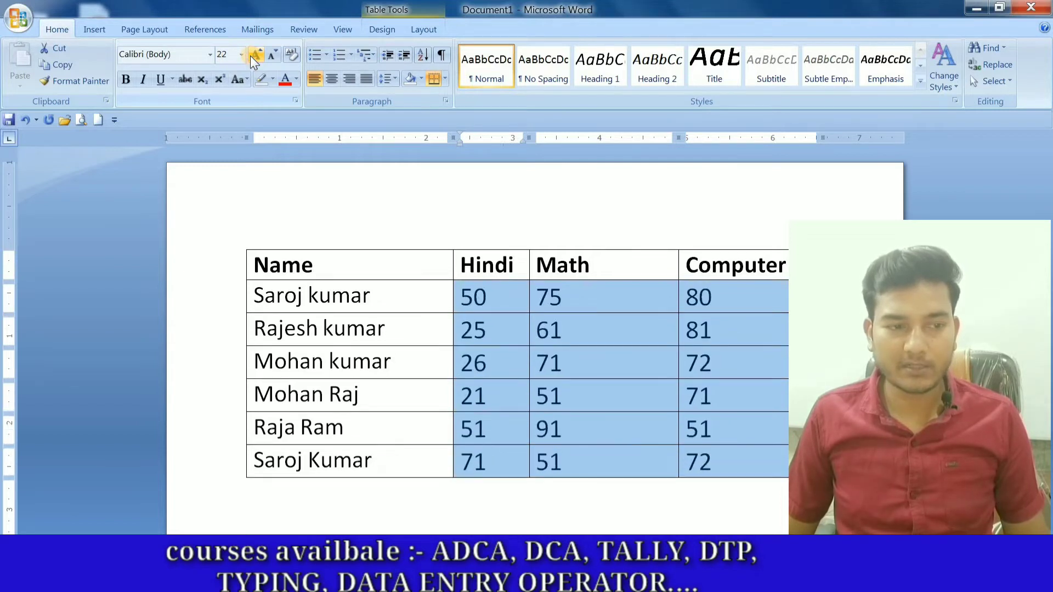
{"action": "left_click", "coordinate": [127, 78]}
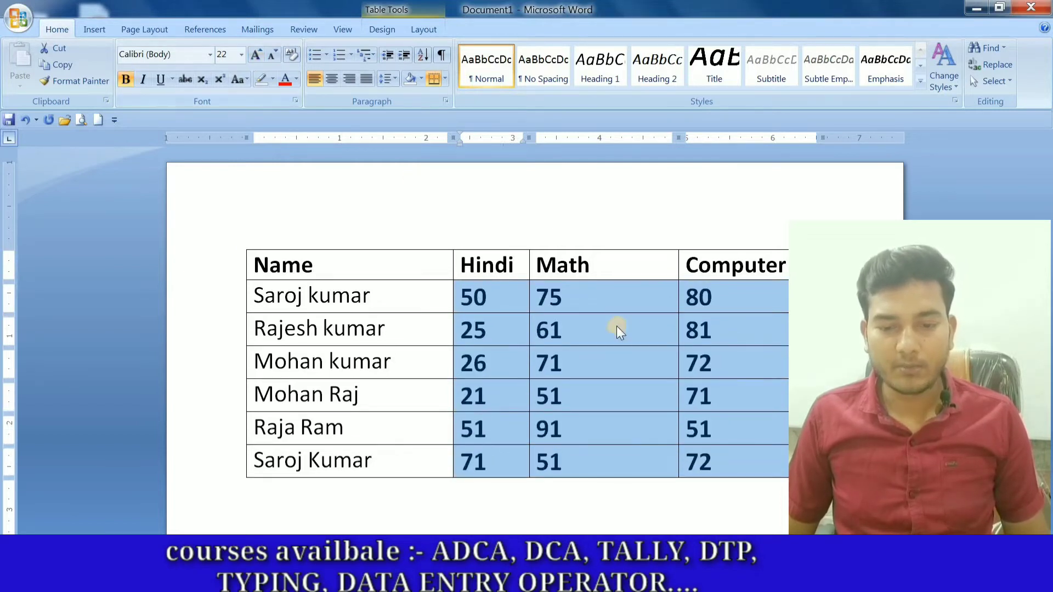
{"action": "left_click", "coordinate": [624, 287]}
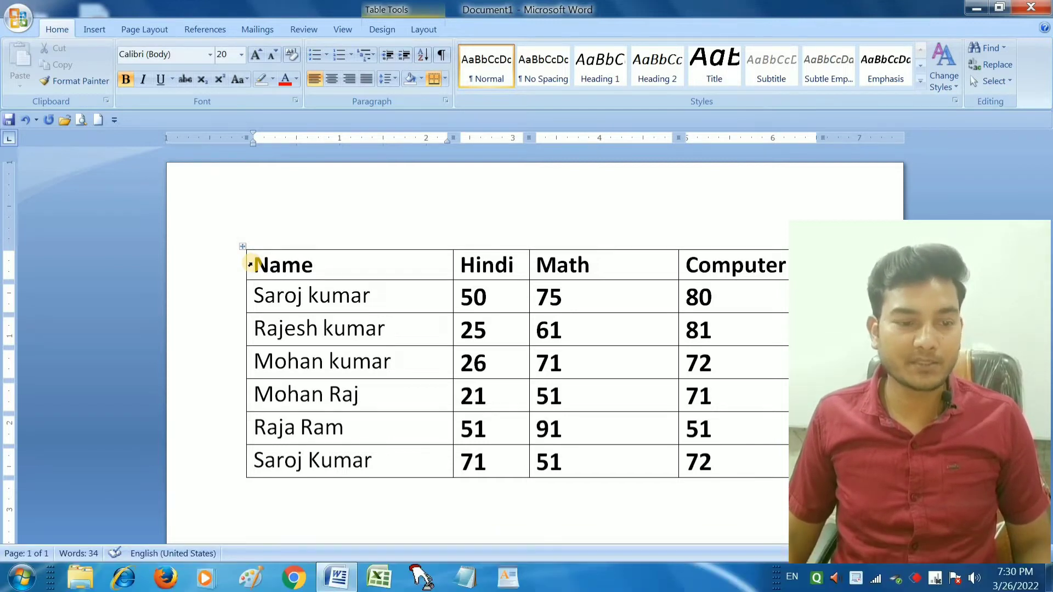
{"action": "left_click", "coordinate": [247, 268]}
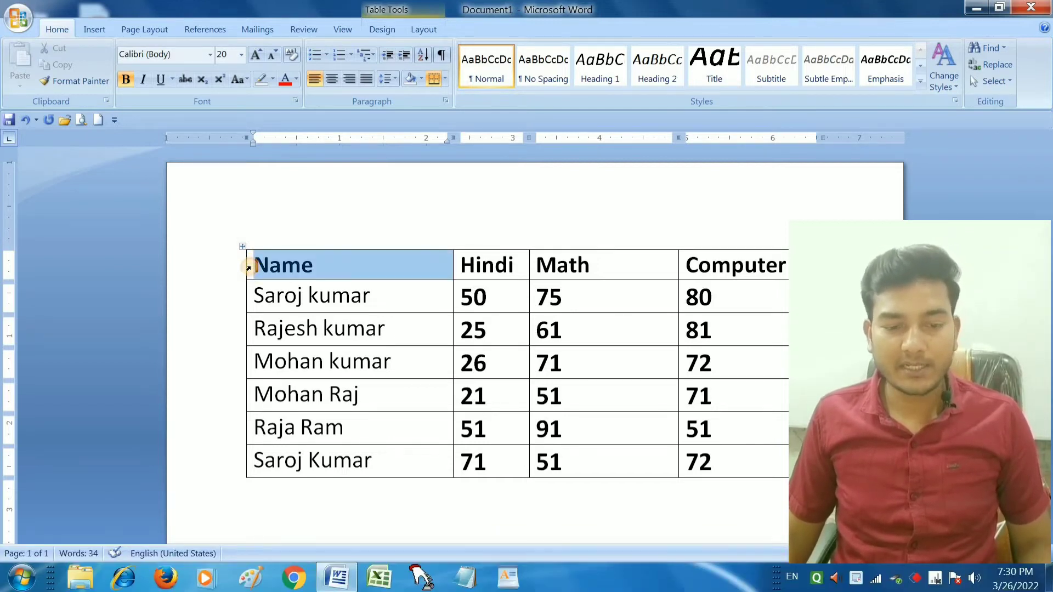
{"action": "left_click_drag", "start_coordinate": [420, 263], "coordinate": [747, 264]}
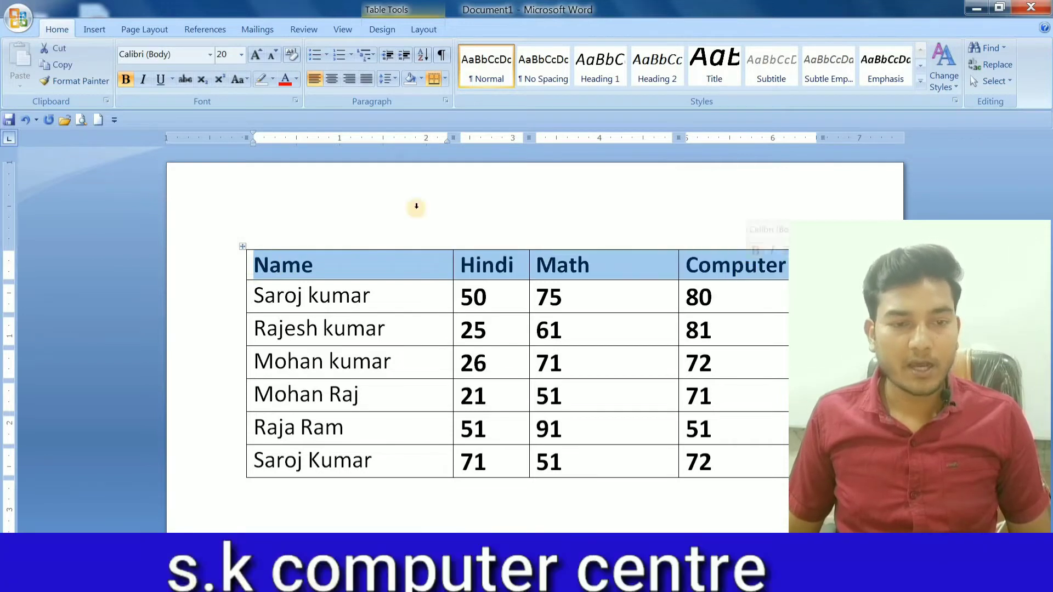
{"action": "left_click", "coordinate": [372, 26]}
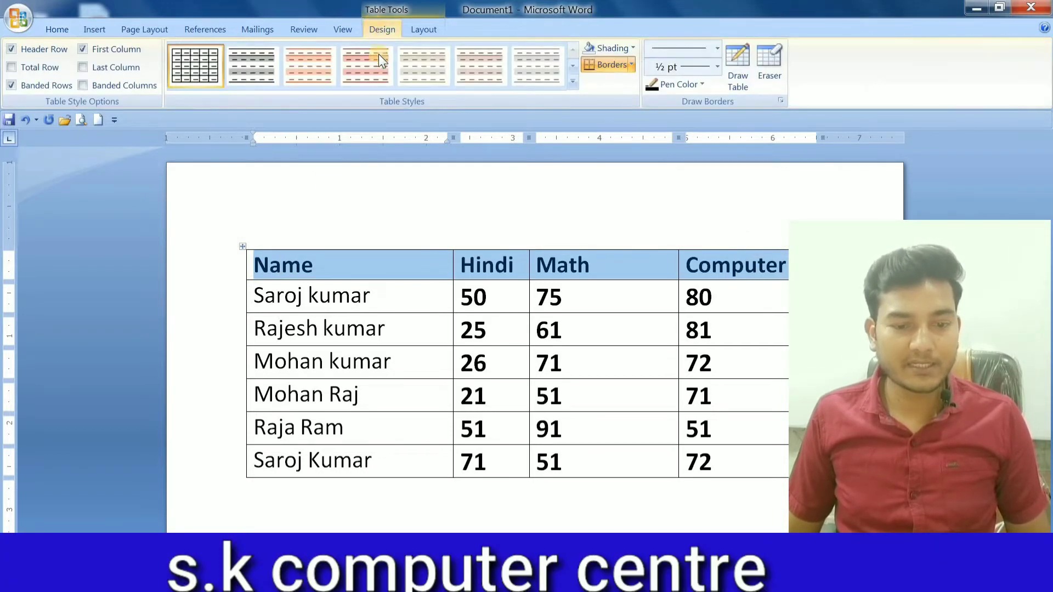
{"action": "left_click", "coordinate": [364, 278]}
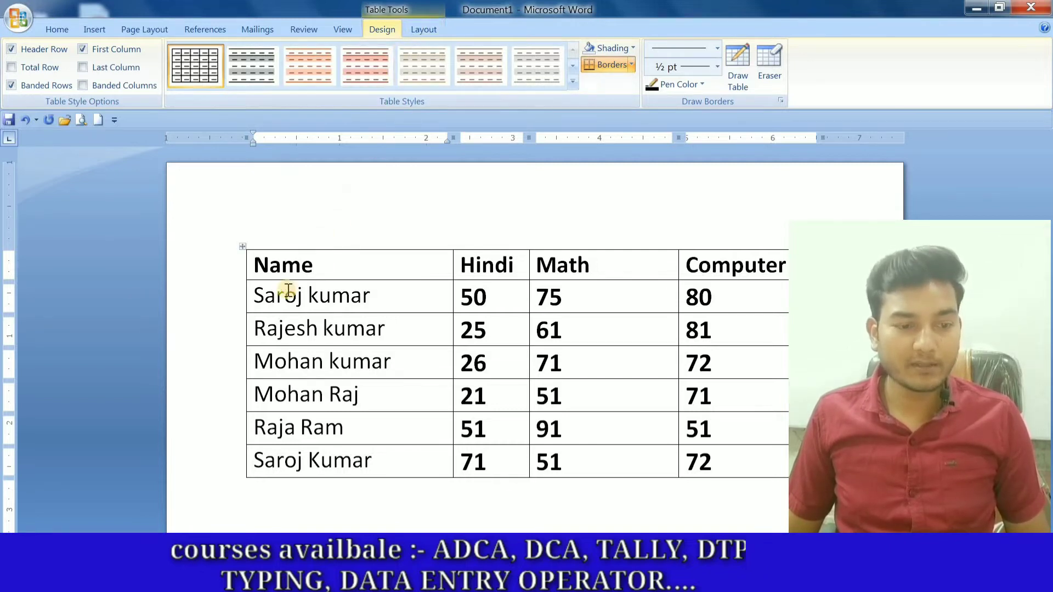
{"action": "left_click", "coordinate": [259, 268]}
{"action": "left_click_drag", "start_coordinate": [259, 267], "coordinate": [785, 463]}
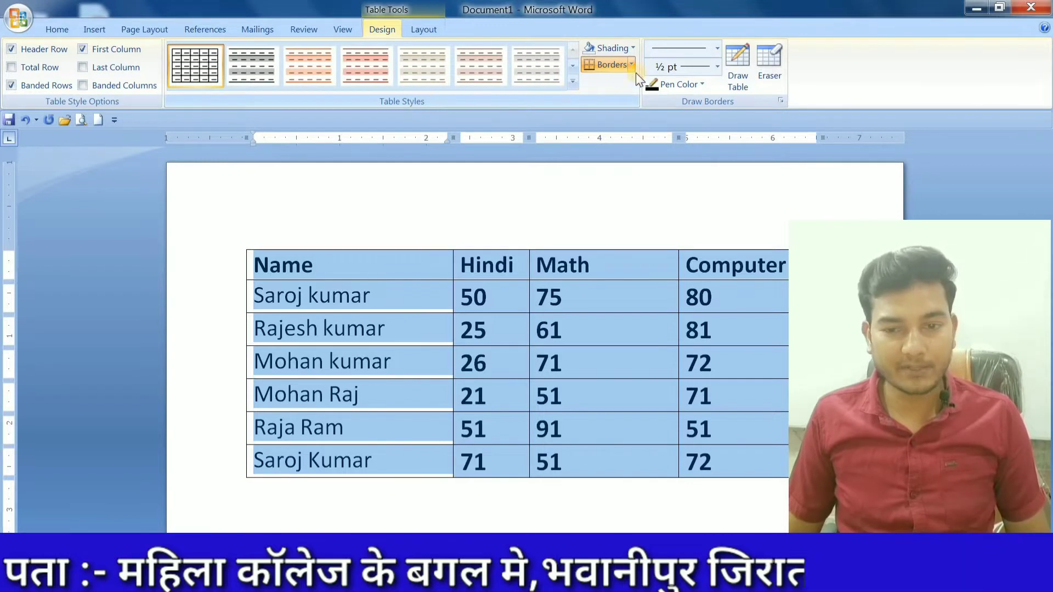
{"action": "left_click", "coordinate": [759, 298]}
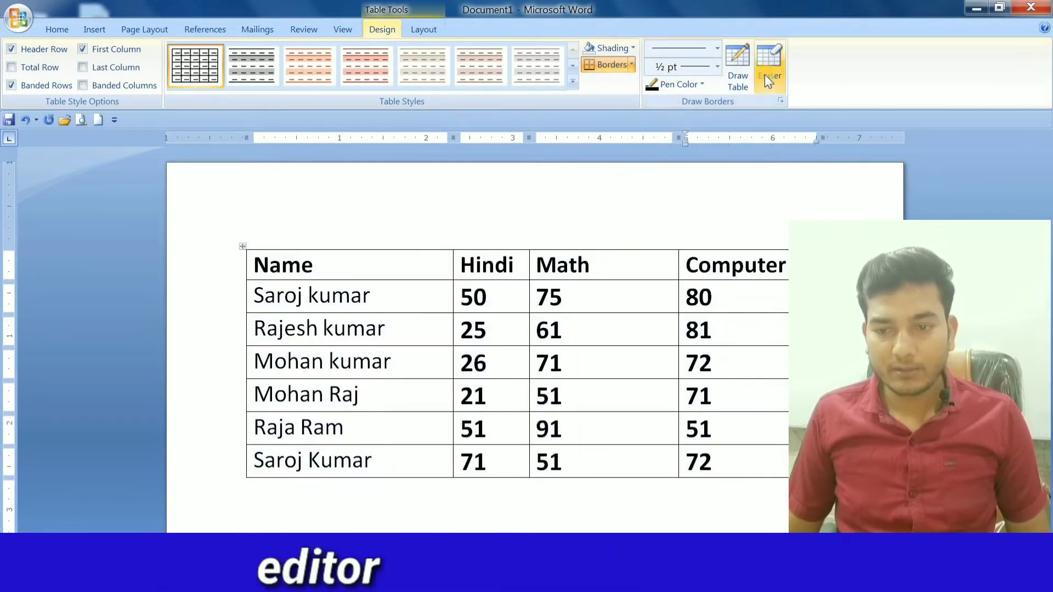
Draw two vertical divider lines through the Math column and one through the Name column, spanning all rows.
{"action": "left_click", "coordinate": [746, 67]}
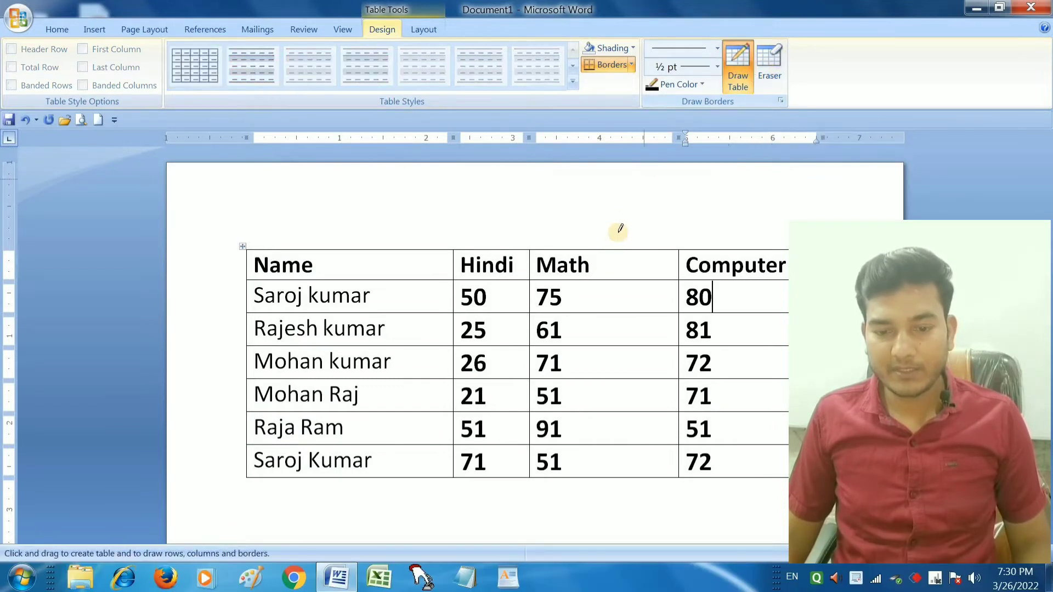
{"action": "left_click_drag", "start_coordinate": [609, 247], "coordinate": [601, 400]}
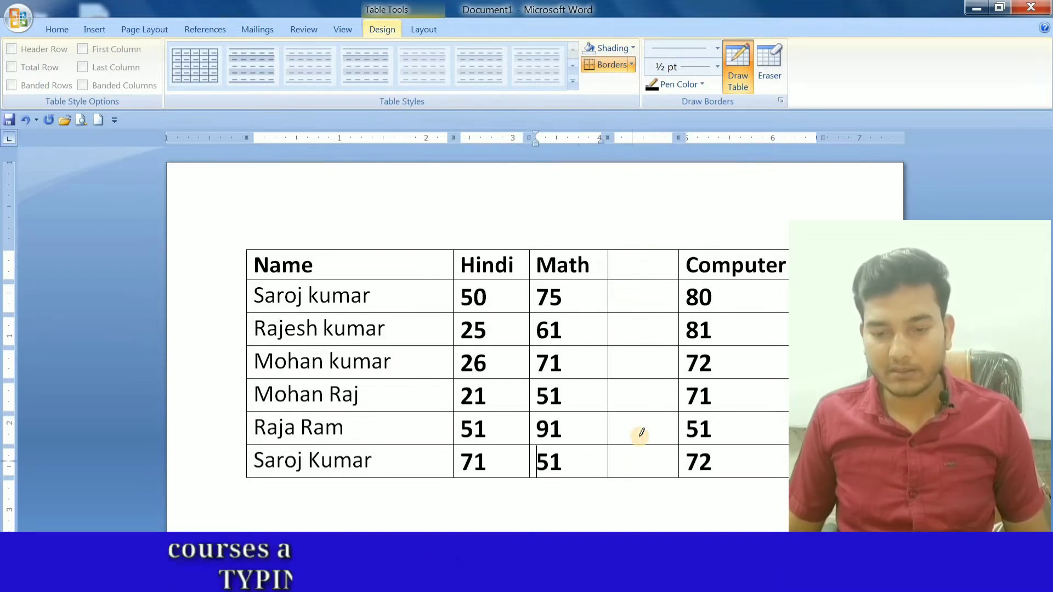
{"action": "left_click_drag", "start_coordinate": [652, 245], "coordinate": [649, 405]}
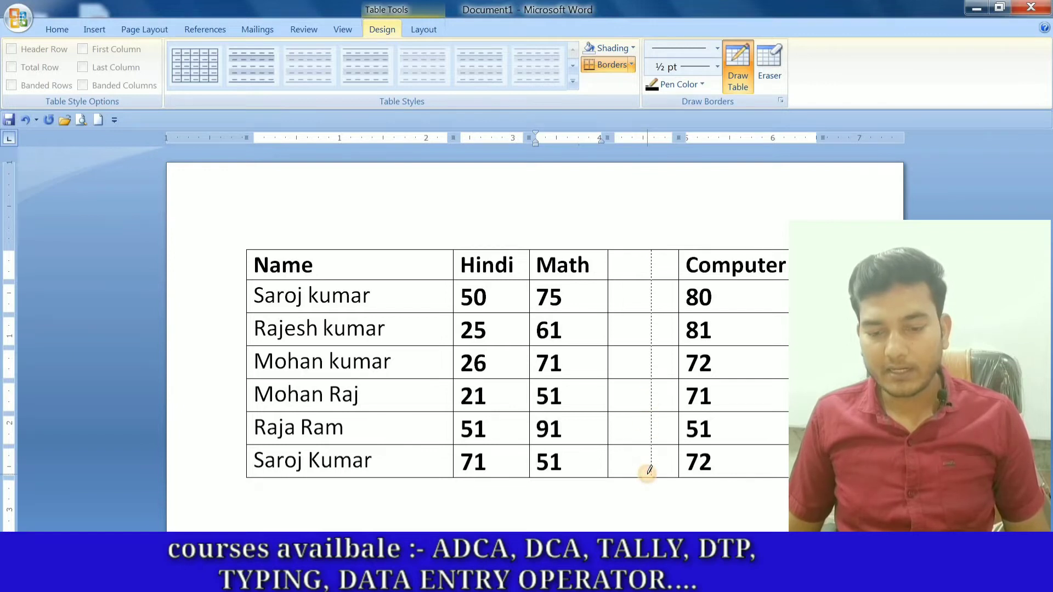
{"action": "left_click_drag", "start_coordinate": [649, 470], "coordinate": [649, 474]}
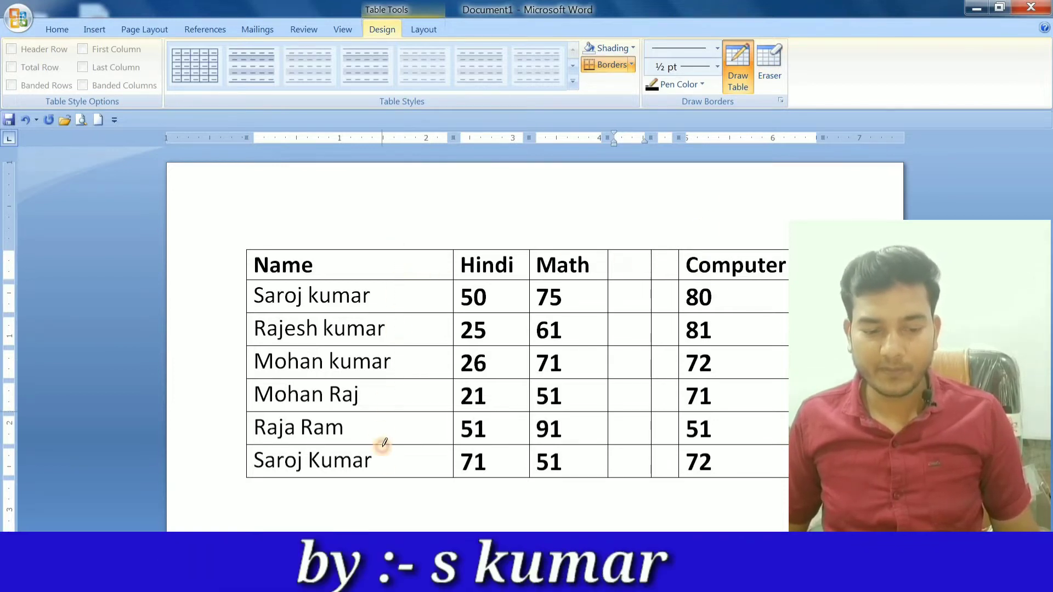
{"action": "left_click_drag", "start_coordinate": [391, 477], "coordinate": [391, 478]}
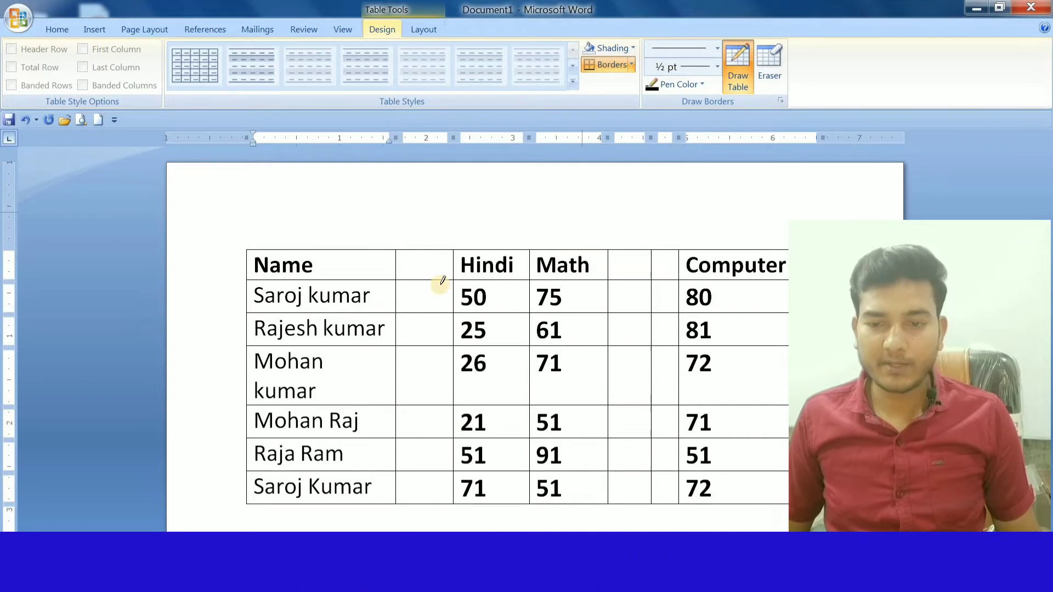
Erase the drawn divider line in the Name column from every row.
{"action": "left_click", "coordinate": [778, 65]}
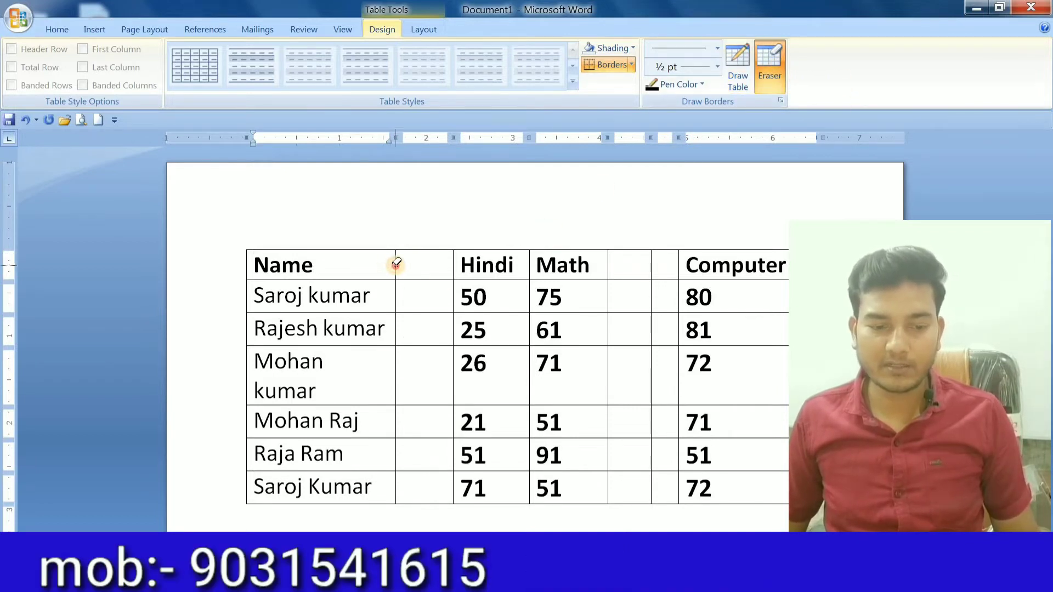
{"action": "left_click", "coordinate": [395, 266]}
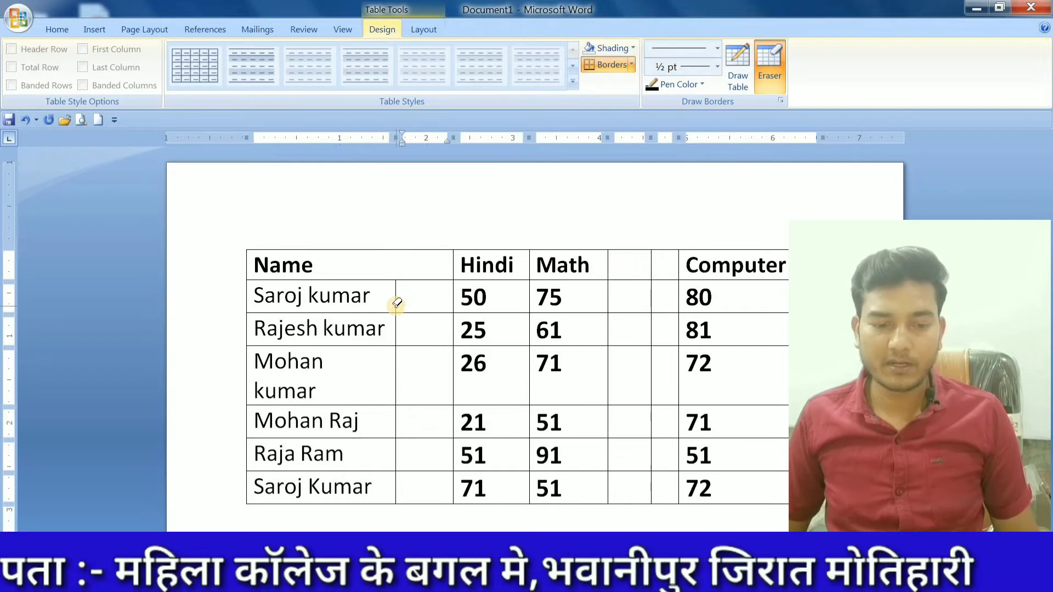
{"action": "left_click", "coordinate": [396, 384]}
{"action": "left_click", "coordinate": [396, 403]}
{"action": "left_click", "coordinate": [395, 427]}
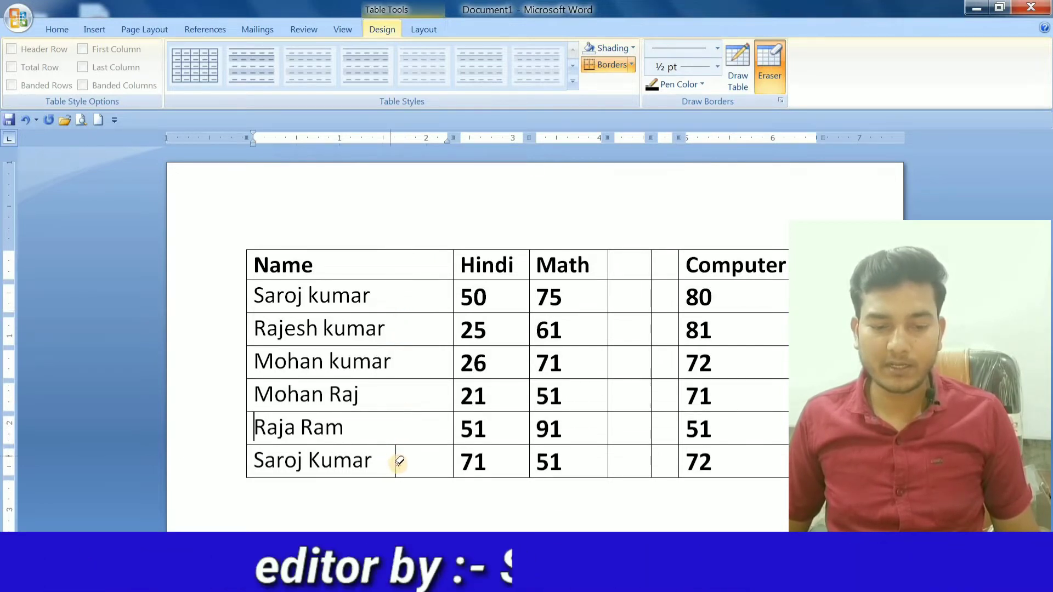
{"action": "left_click_drag", "start_coordinate": [399, 462], "coordinate": [461, 433]}
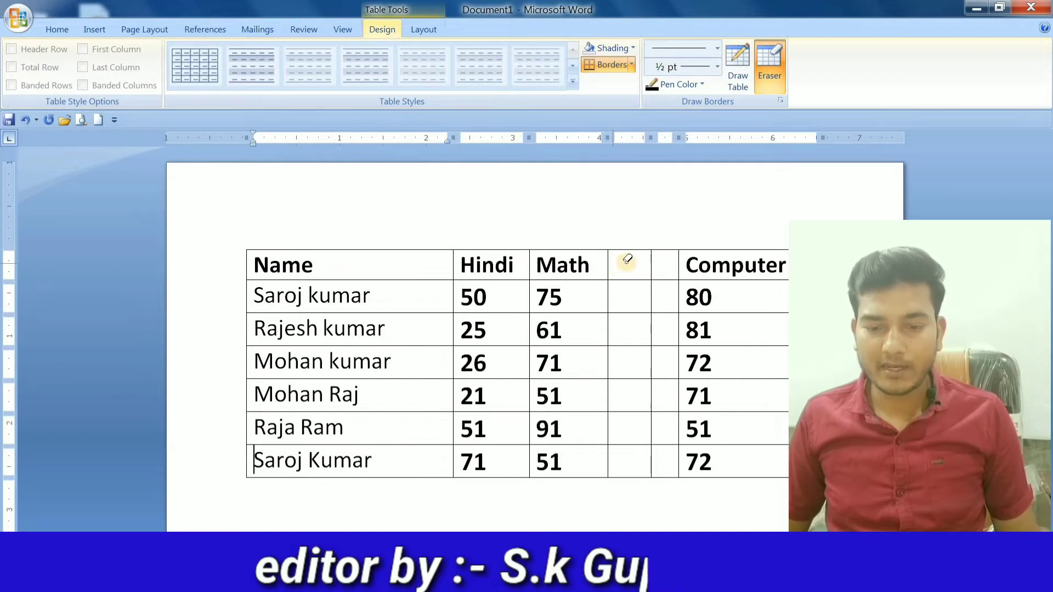
Erase both drawn divider lines between the Math and Computer columns, row by row.
{"action": "left_click", "coordinate": [651, 265]}
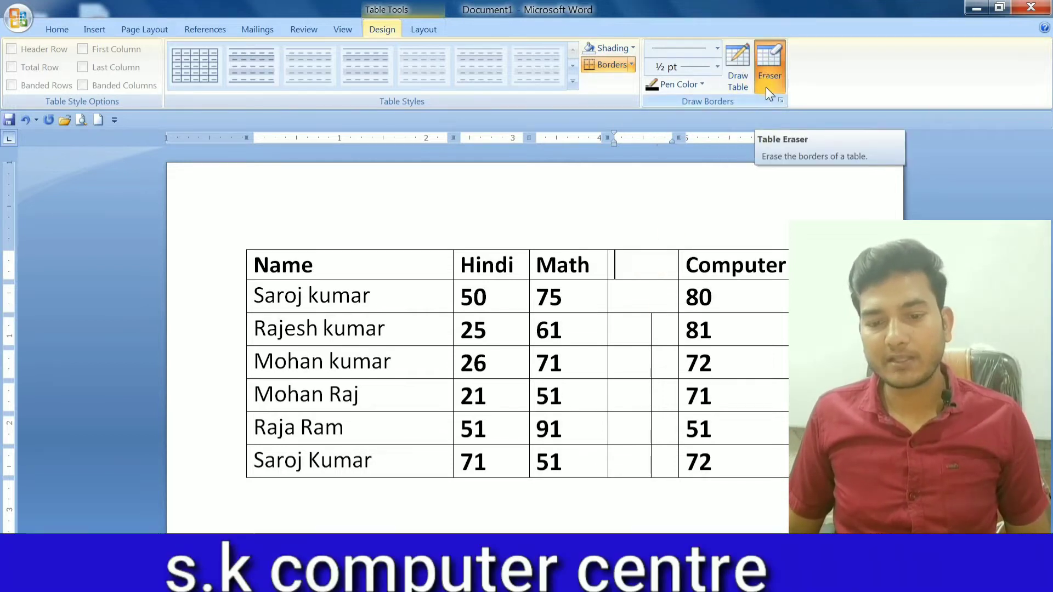
{"action": "left_click", "coordinate": [652, 324]}
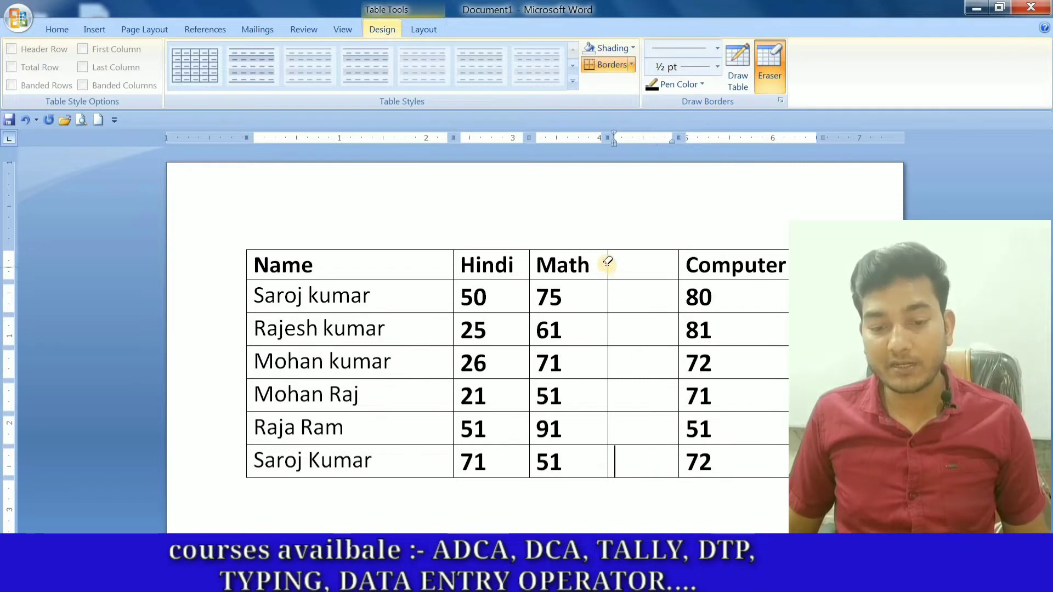
{"action": "left_click", "coordinate": [608, 294]}
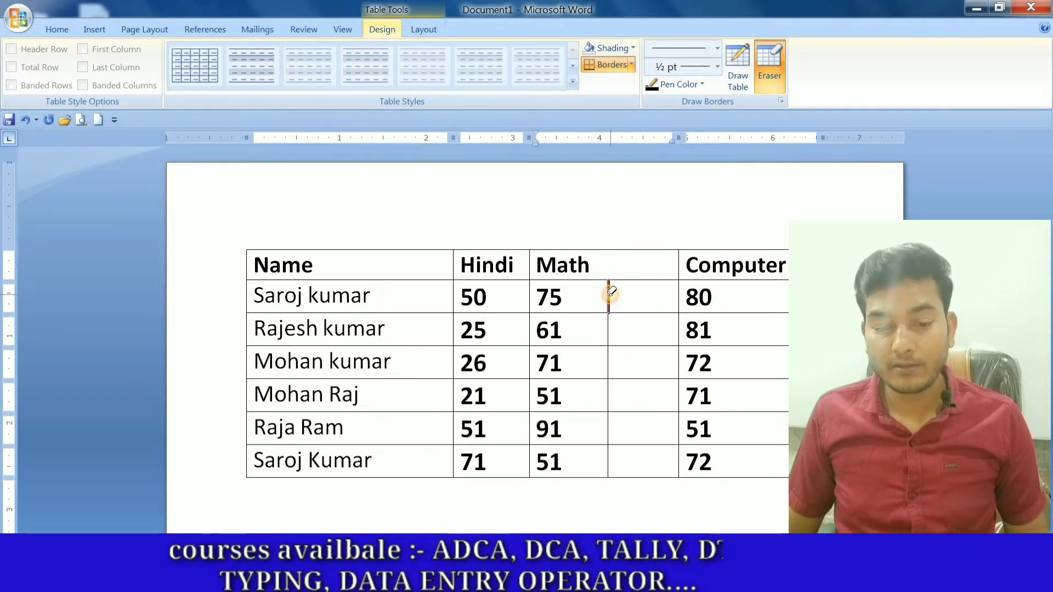
{"action": "left_click", "coordinate": [608, 329]}
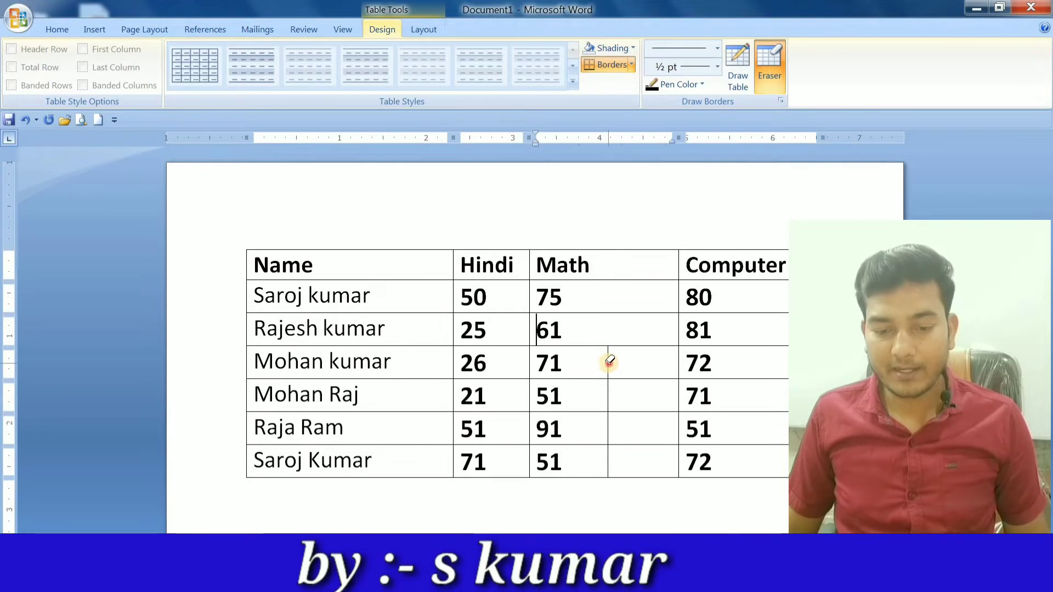
{"action": "left_click", "coordinate": [609, 422]}
{"action": "left_click", "coordinate": [608, 462]}
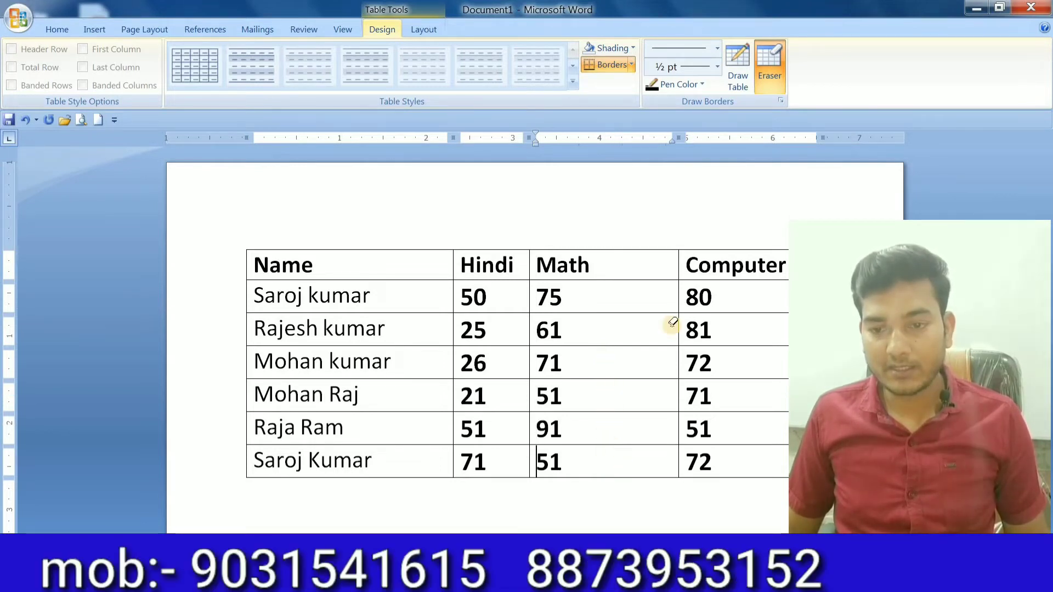
Draw one more vertical divider through the Math column, erase it from every row and put the eraser away.
{"action": "left_click", "coordinate": [746, 75]}
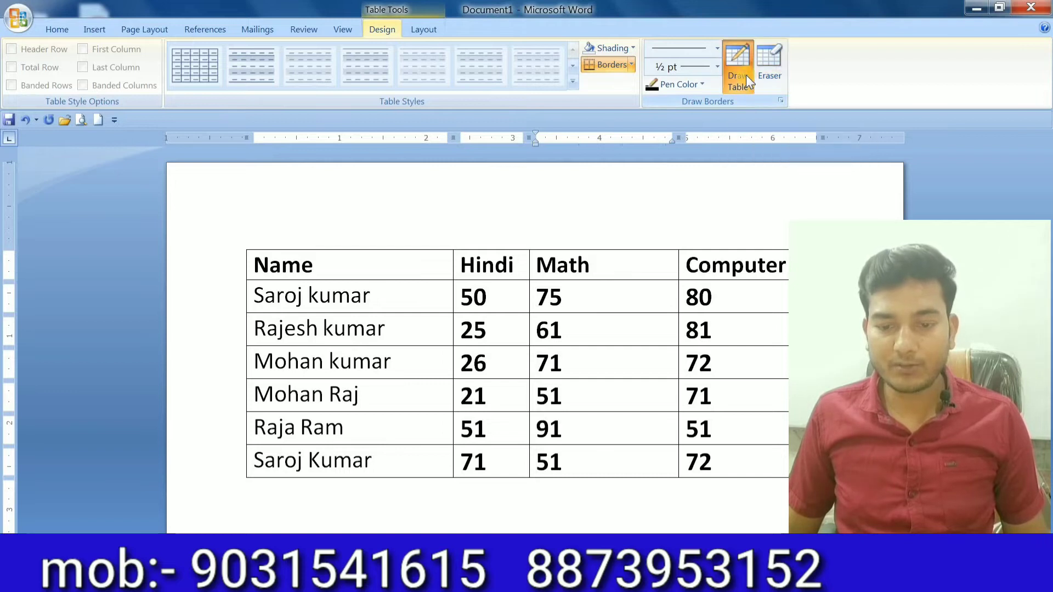
{"action": "left_click_drag", "start_coordinate": [625, 244], "coordinate": [628, 463]}
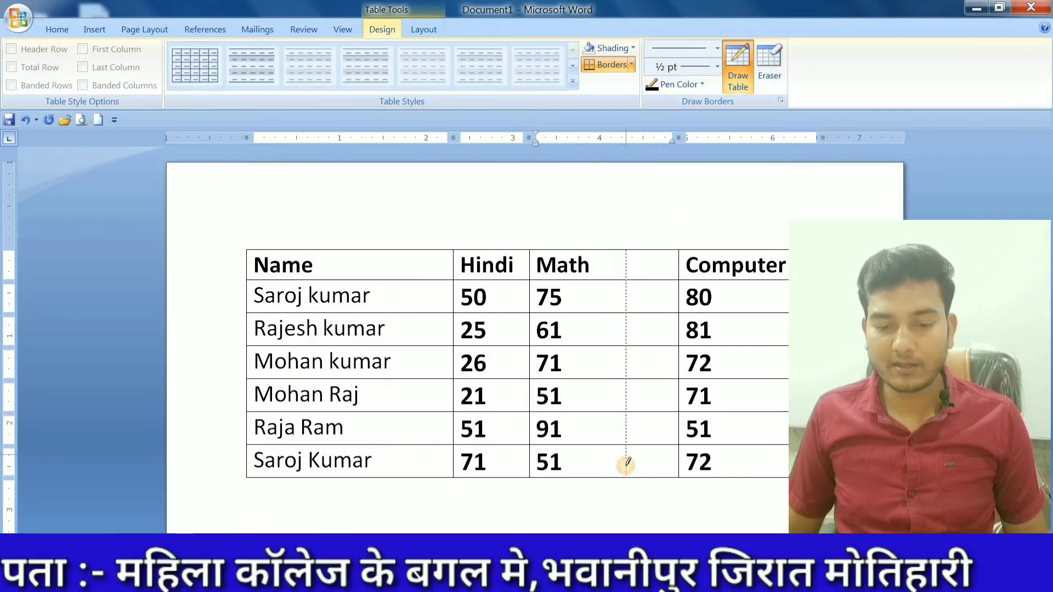
{"action": "left_click", "coordinate": [769, 77]}
{"action": "left_click", "coordinate": [631, 269]}
{"action": "left_click", "coordinate": [629, 297]}
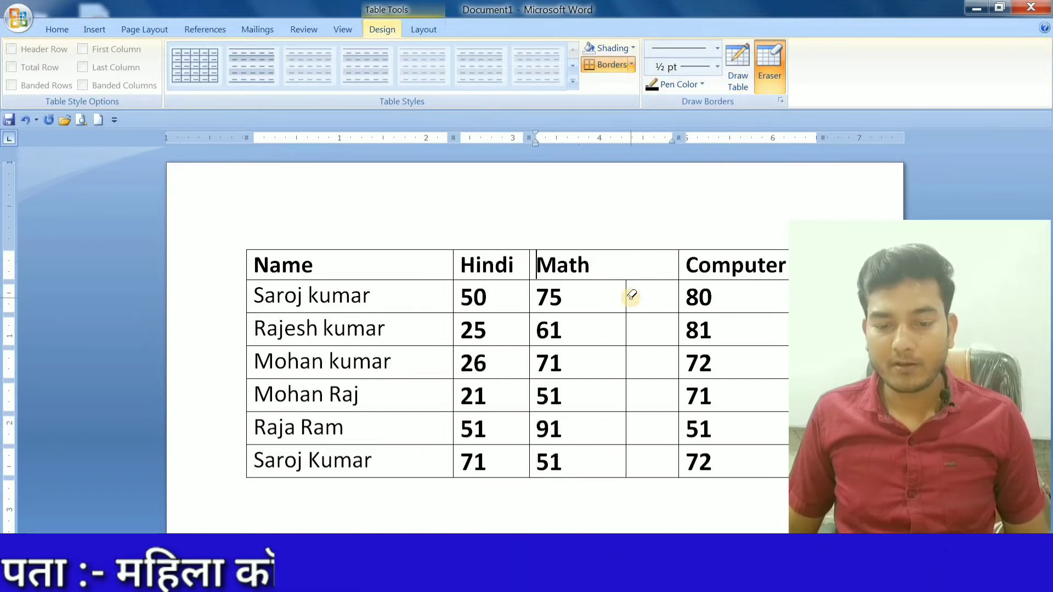
{"action": "left_click", "coordinate": [628, 326]}
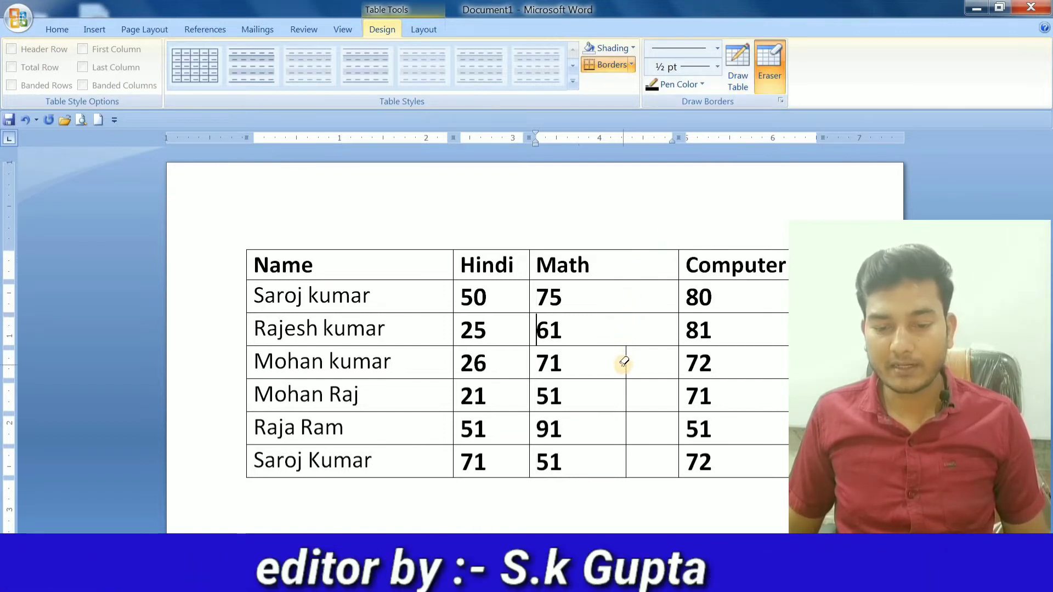
{"action": "left_click", "coordinate": [627, 363]}
{"action": "left_click", "coordinate": [629, 396]}
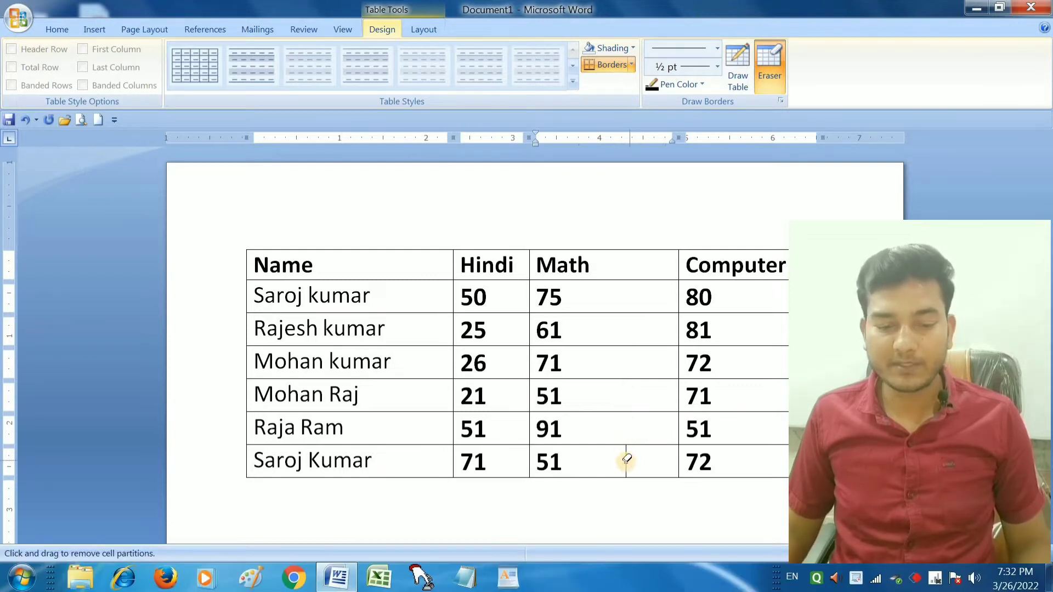
{"action": "left_click", "coordinate": [627, 460]}
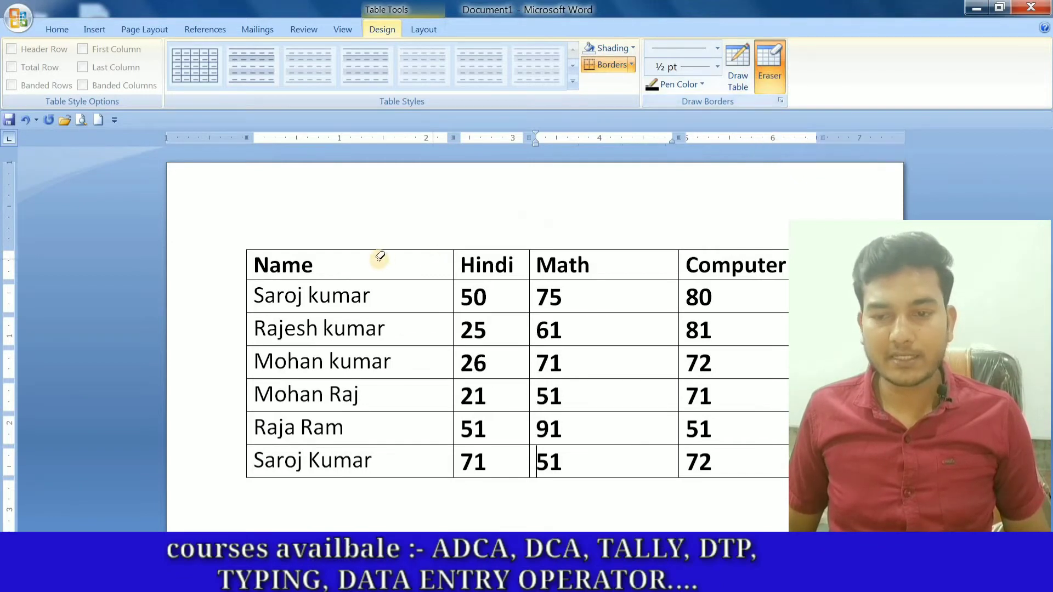
{"action": "left_click", "coordinate": [778, 73]}
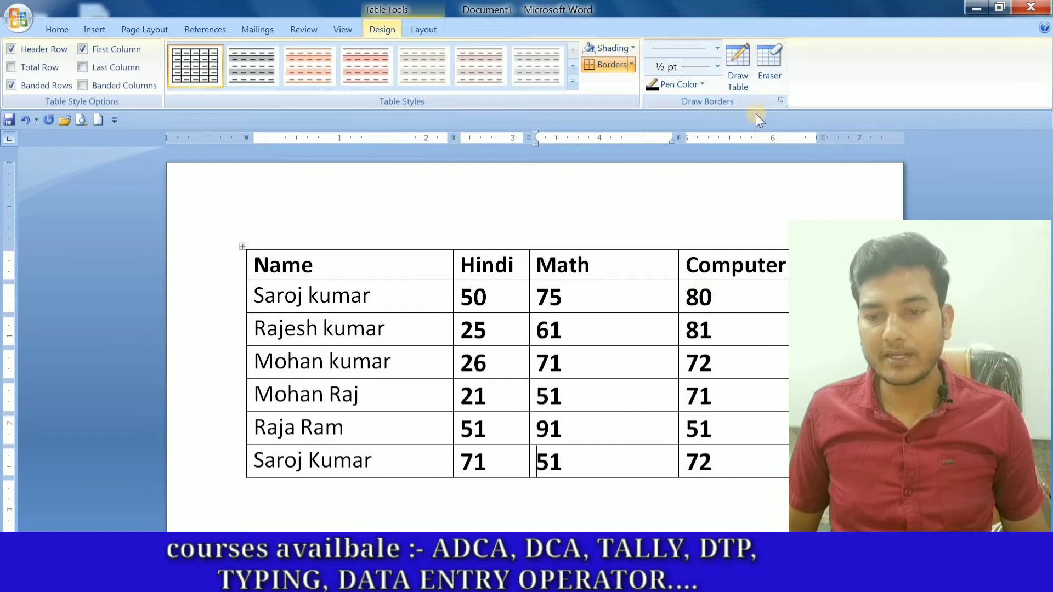
Split only the Math header cell by drawing a vertical line in its empty part.
{"action": "left_click", "coordinate": [736, 58]}
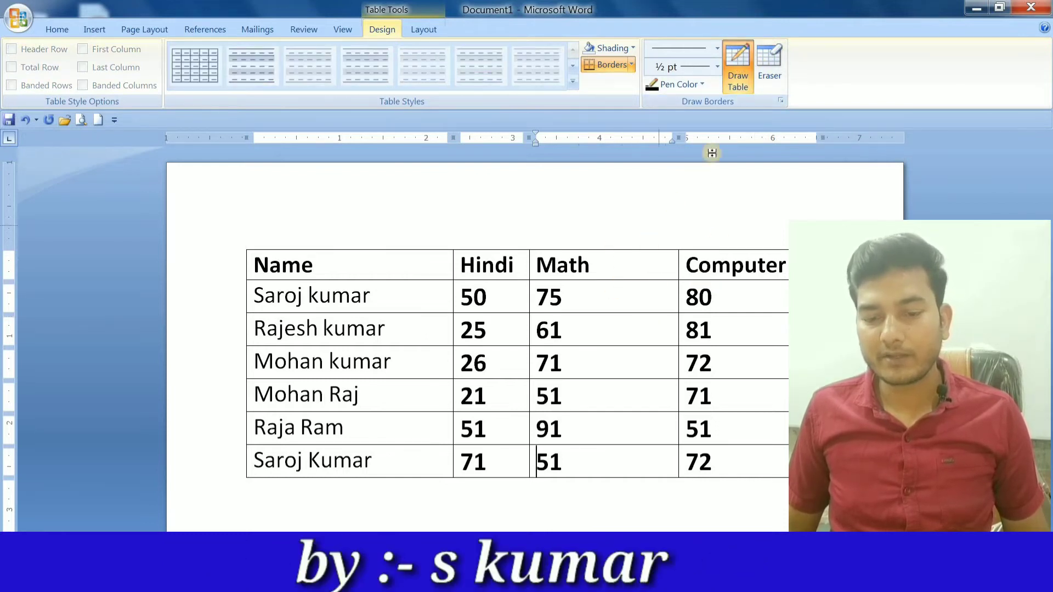
{"action": "left_click_drag", "start_coordinate": [629, 270], "coordinate": [628, 280]}
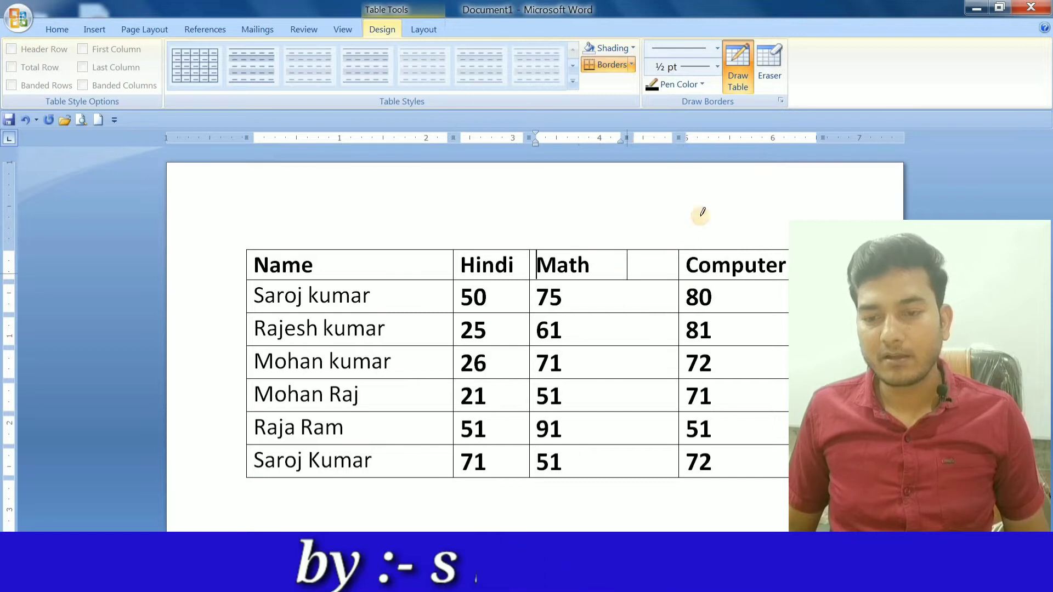
Erase the drawn divider line in the Math header cell and put the table drawing tool away.
{"action": "left_click", "coordinate": [765, 68]}
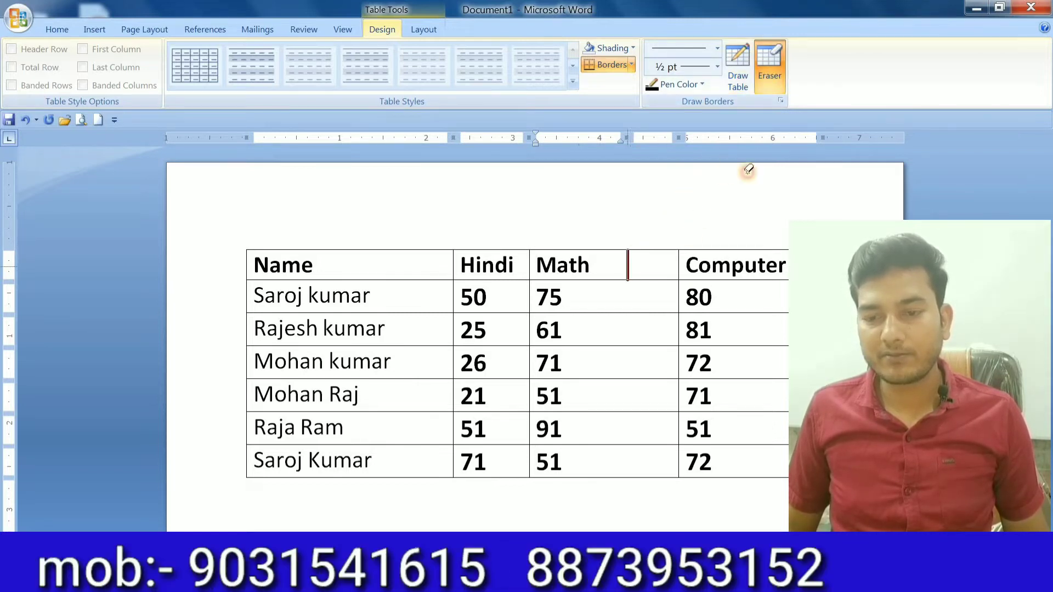
{"action": "left_click", "coordinate": [738, 75]}
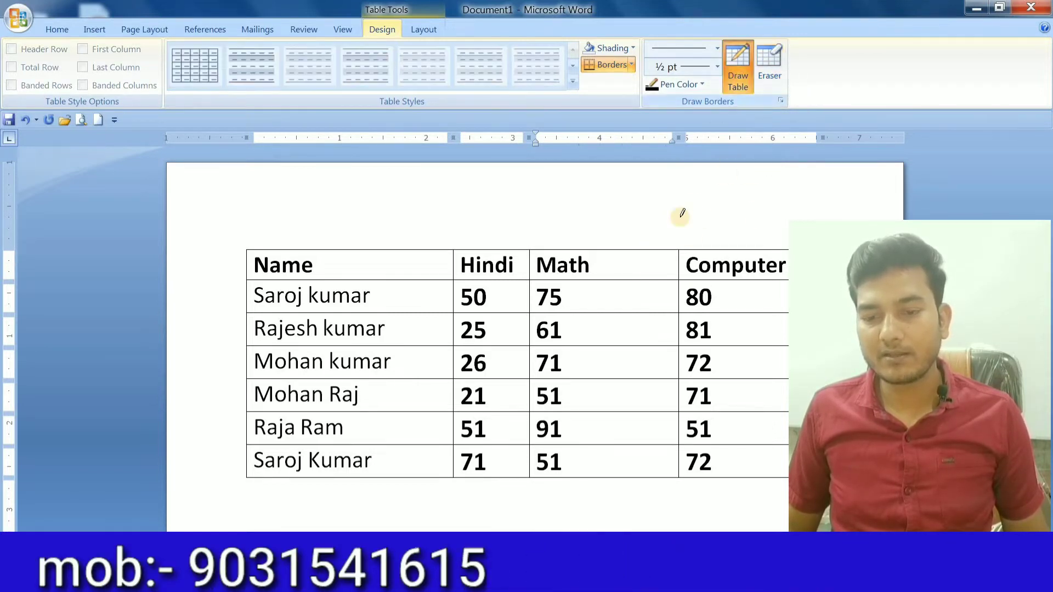
{"action": "left_click", "coordinate": [738, 68]}
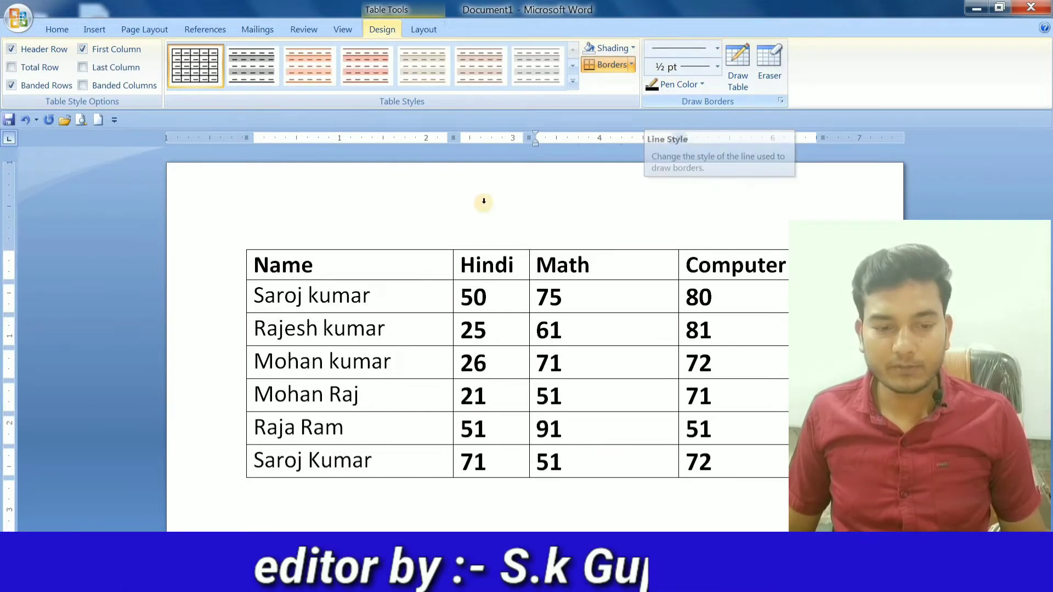
Apply a heavy black 3 pt line style to all borders of the table's header row.
{"action": "left_click", "coordinate": [369, 258]}
{"action": "left_click_drag", "start_coordinate": [505, 276], "coordinate": [769, 208]}
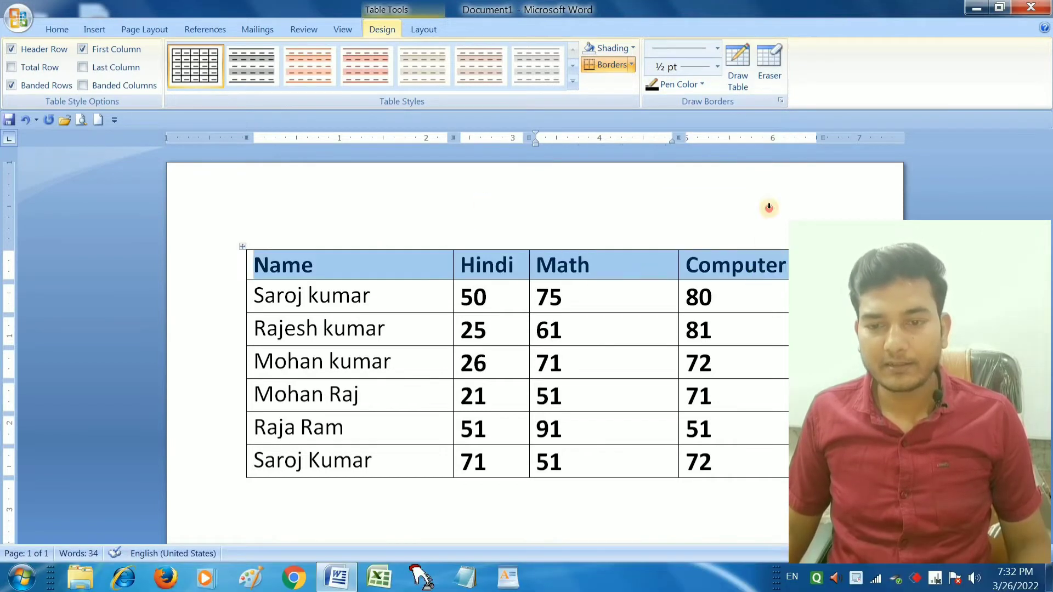
{"action": "left_click", "coordinate": [716, 49]}
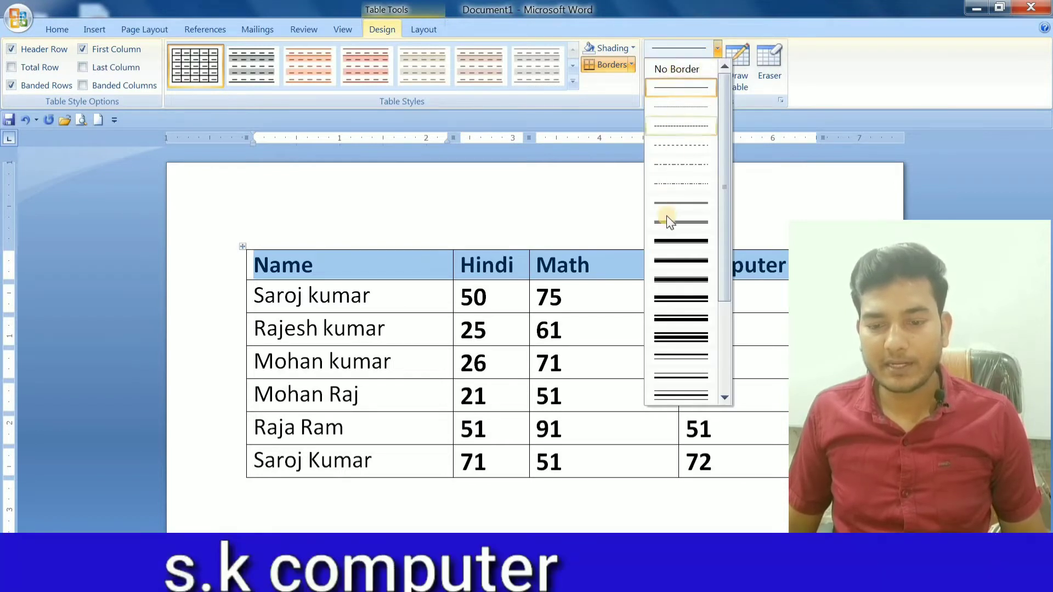
{"action": "left_click", "coordinate": [675, 241]}
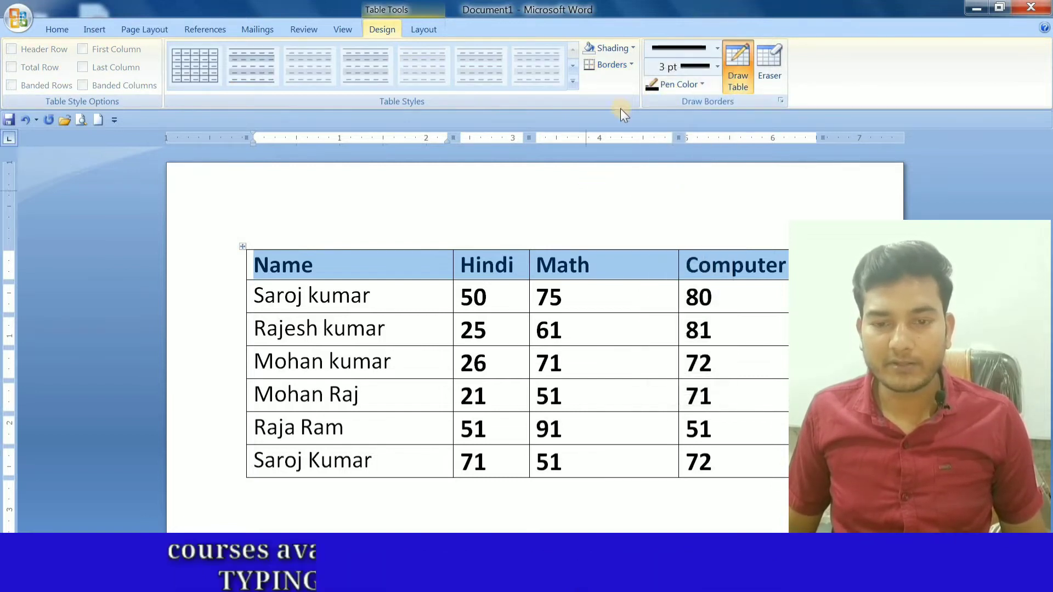
{"action": "left_click", "coordinate": [631, 65]}
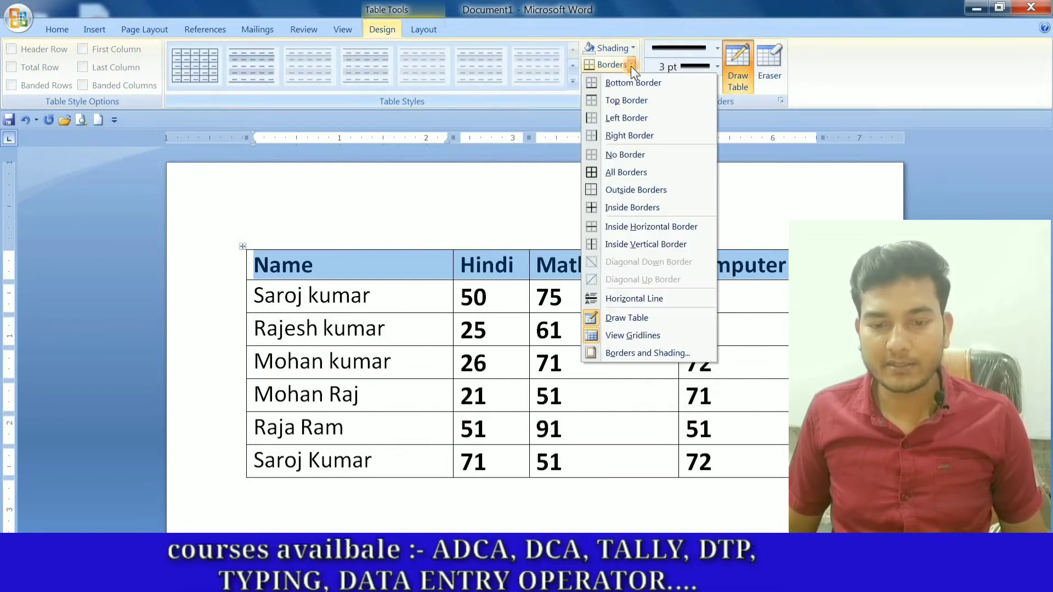
{"action": "left_click", "coordinate": [627, 171]}
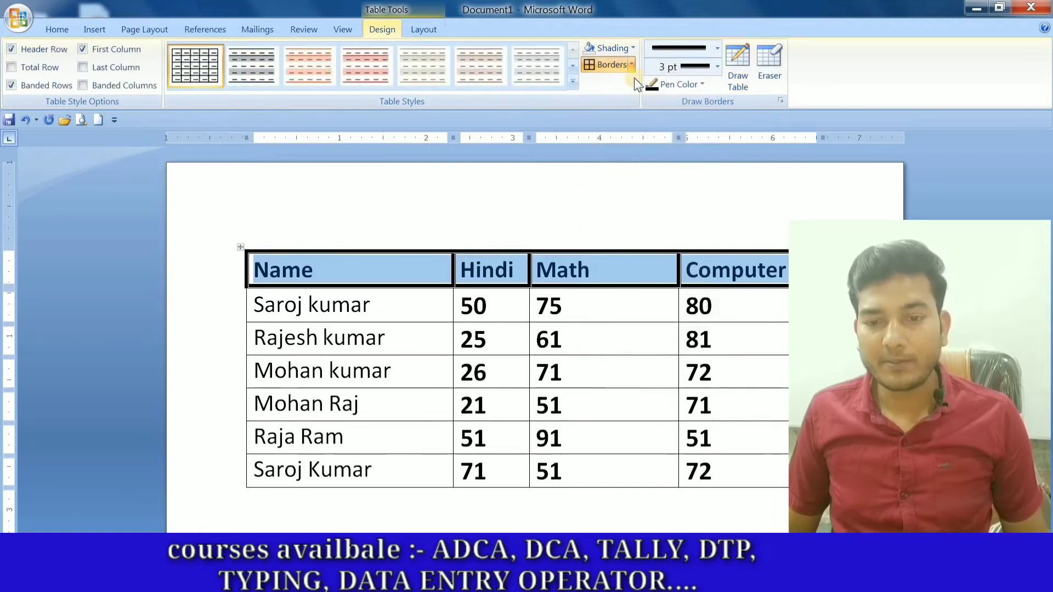
Change all borders of the header row to a dashed ½ pt line and clear the selection.
{"action": "left_click", "coordinate": [718, 47]}
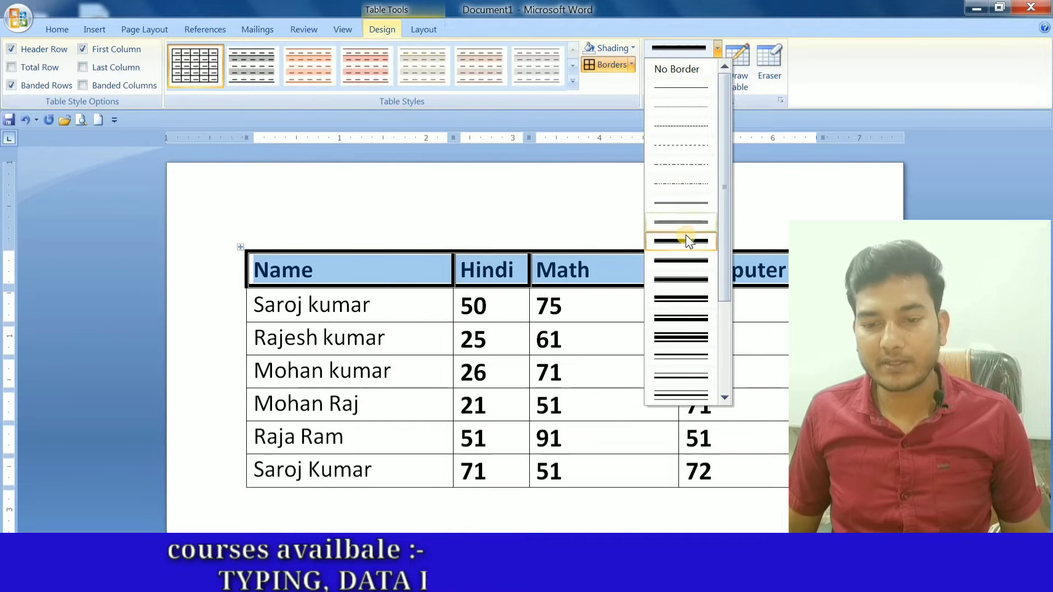
{"action": "left_click", "coordinate": [685, 146]}
{"action": "left_click", "coordinate": [631, 66]}
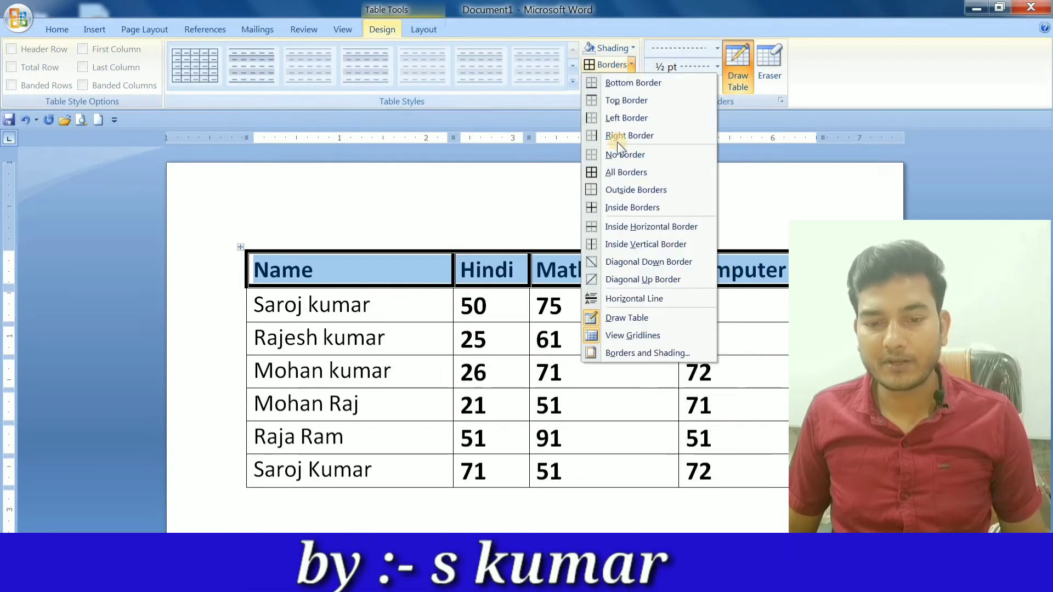
{"action": "left_click", "coordinate": [617, 173]}
{"action": "left_click", "coordinate": [598, 264]}
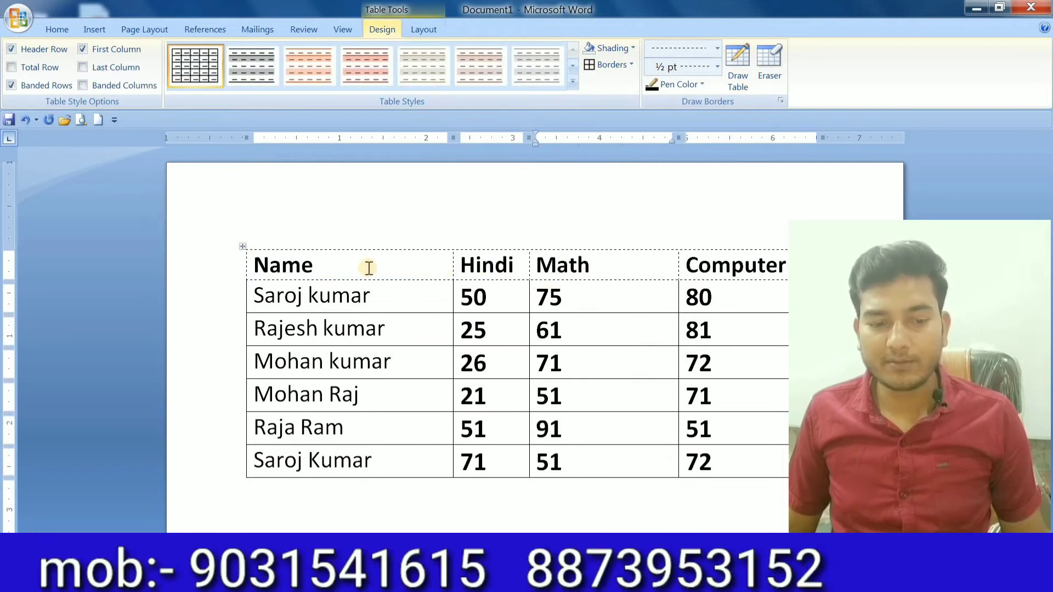
Select the header row and apply the gray-shaded 3D line style at 3 pt to all its borders.
{"action": "left_click_drag", "start_coordinate": [418, 262], "coordinate": [717, 265]}
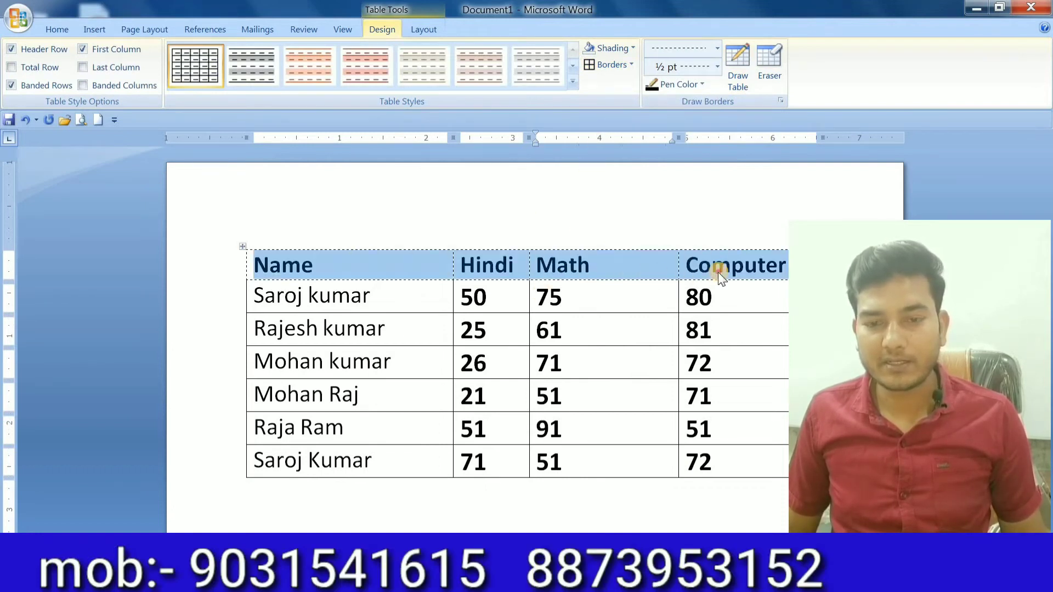
{"action": "left_click", "coordinate": [629, 47]}
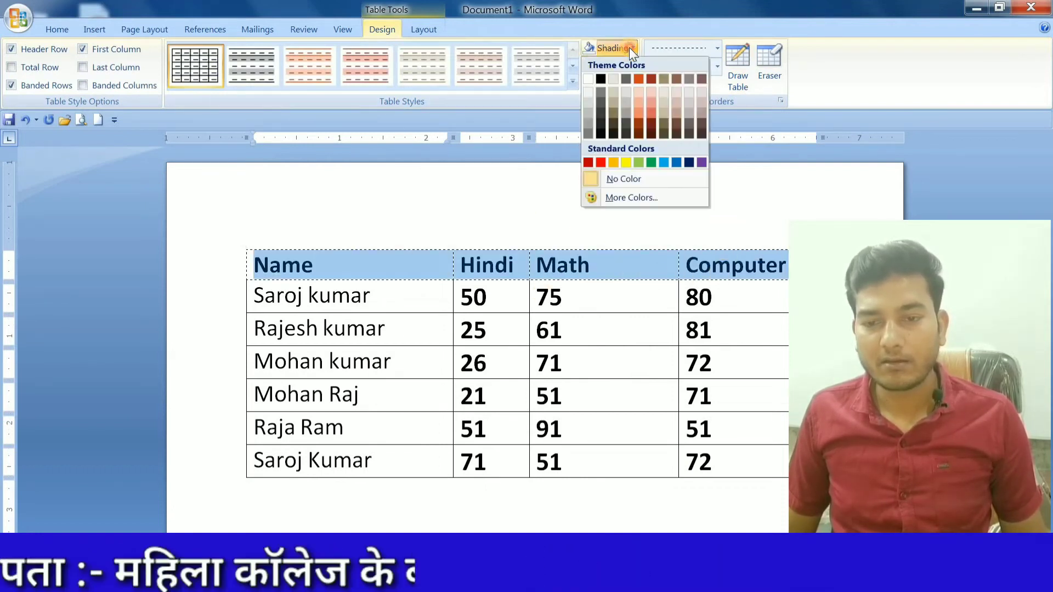
{"action": "left_click", "coordinate": [717, 48]}
{"action": "scroll", "coordinate": [680, 336], "scroll_direction": "down", "scroll_amount": 3}
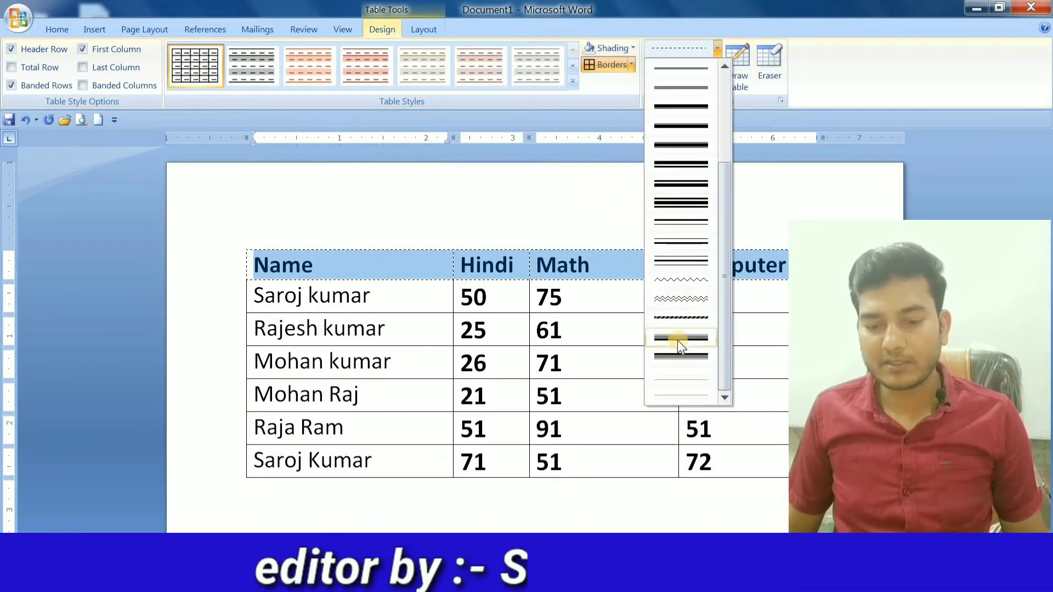
{"action": "left_click", "coordinate": [679, 339]}
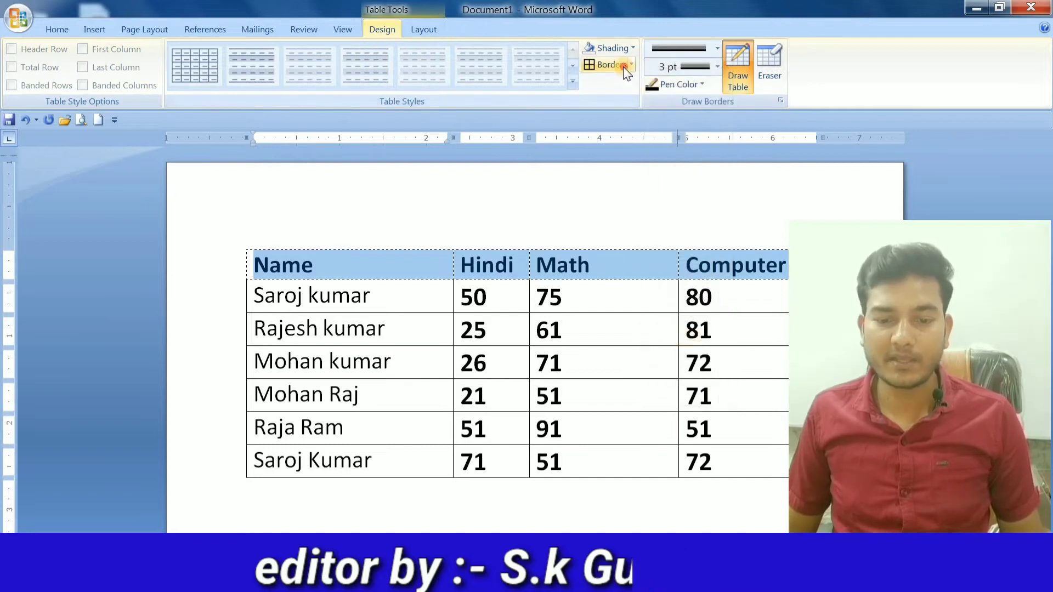
{"action": "left_click", "coordinate": [623, 67]}
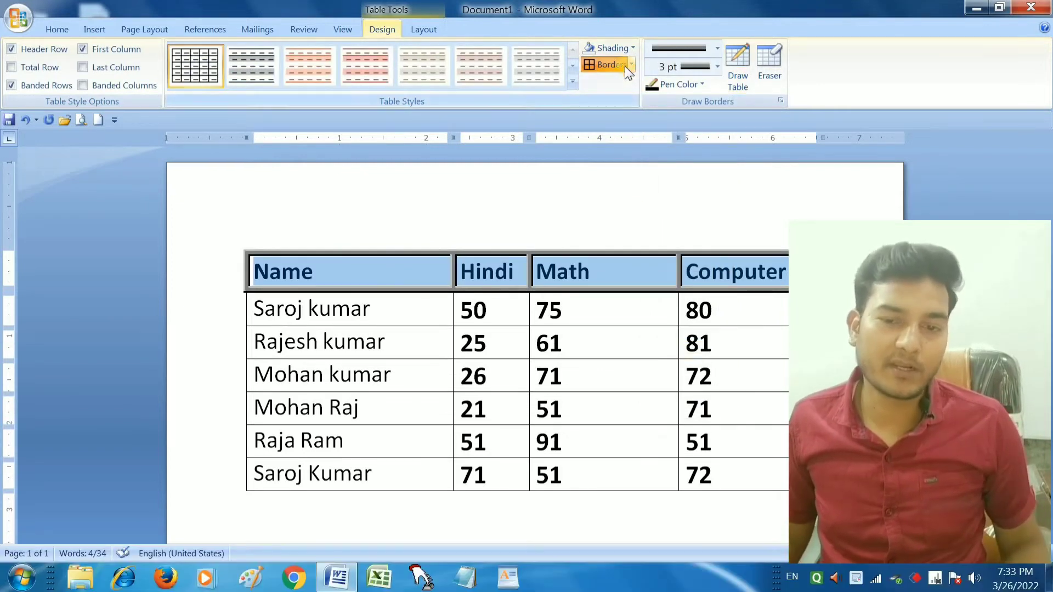
Remove the header row's borders with No Border and restore them with All Borders.
{"action": "left_click", "coordinate": [630, 66]}
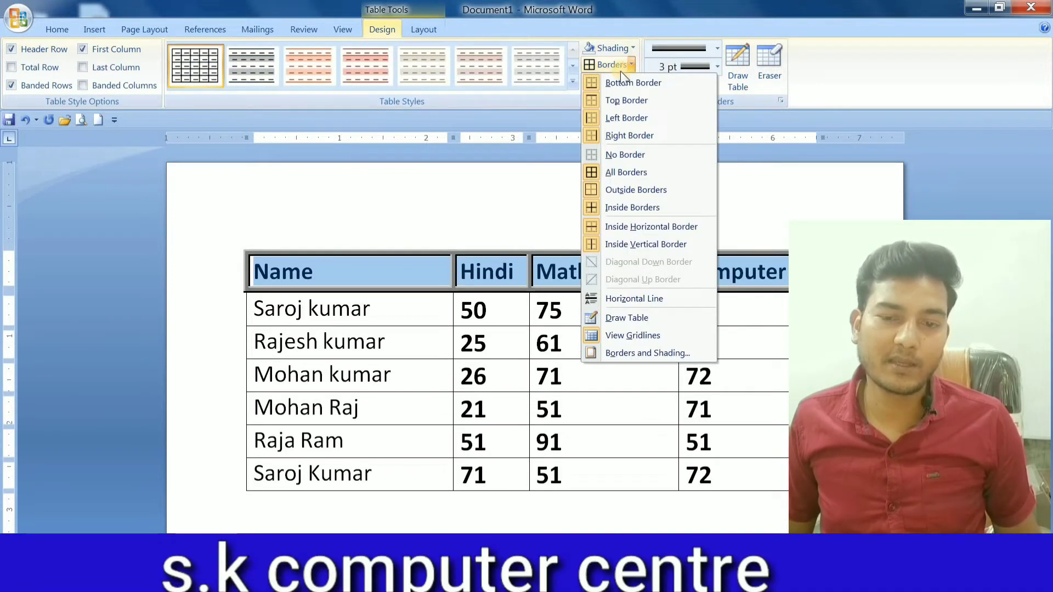
{"action": "left_click", "coordinate": [615, 63]}
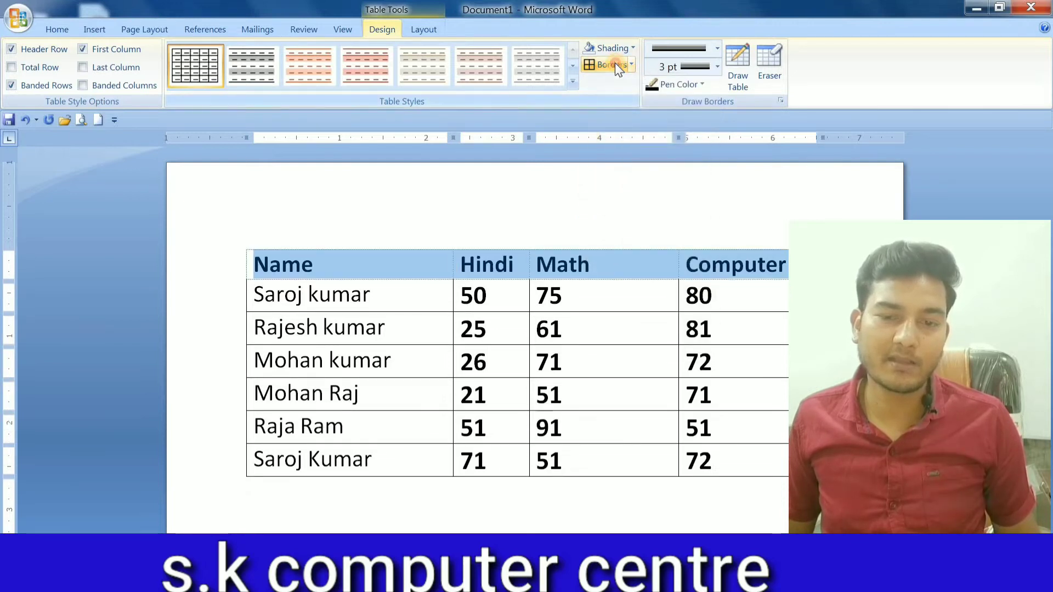
{"action": "left_click", "coordinate": [632, 65]}
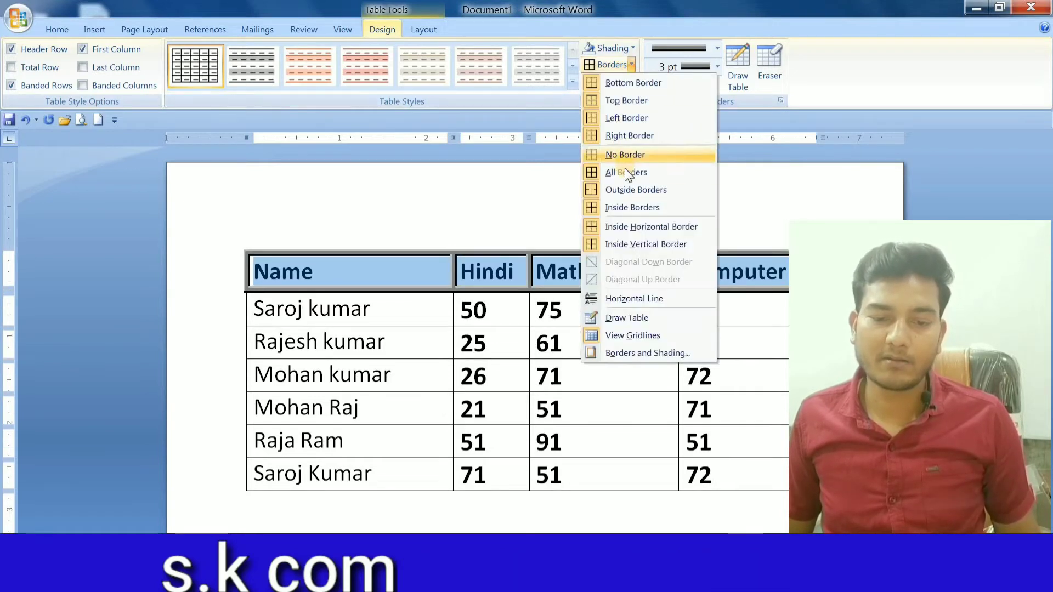
{"action": "left_click", "coordinate": [624, 155]}
{"action": "left_click", "coordinate": [629, 66]}
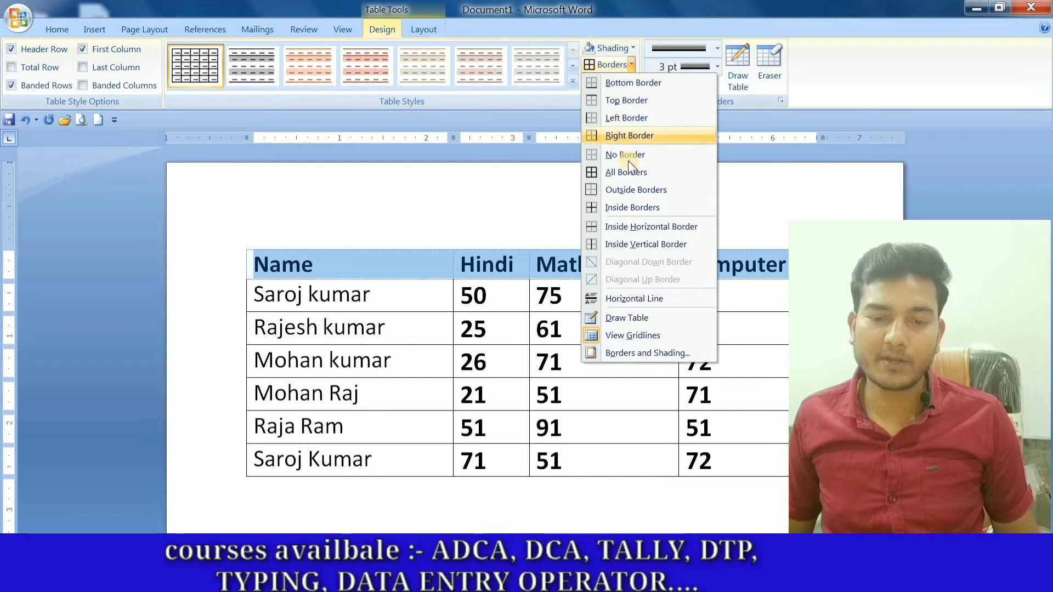
{"action": "left_click", "coordinate": [627, 172]}
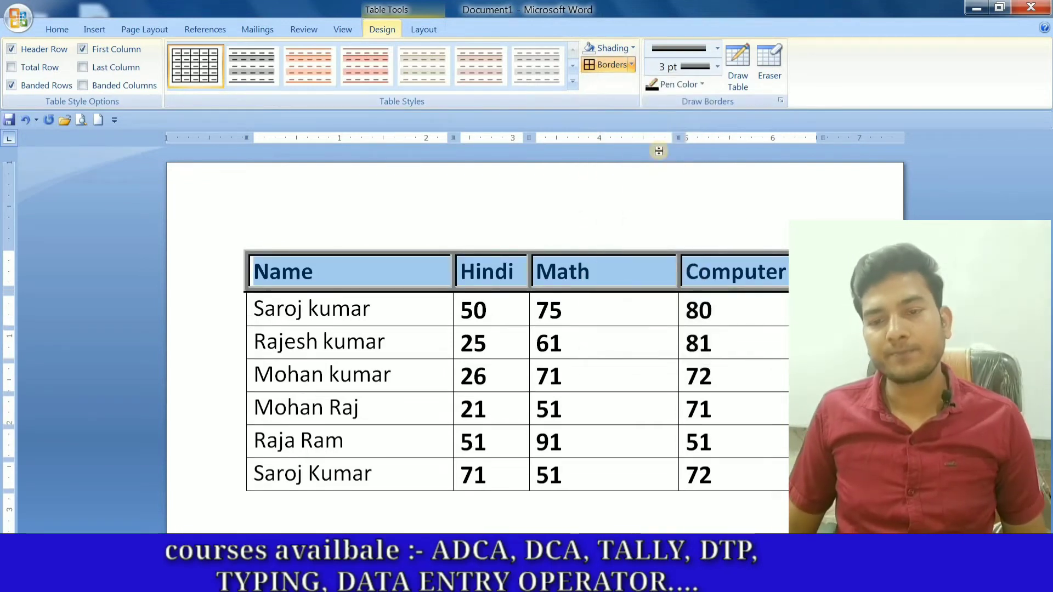
Apply the triple-line style at 3 pt to the header row's borders, then toggle them off and on again.
{"action": "left_click", "coordinate": [716, 50]}
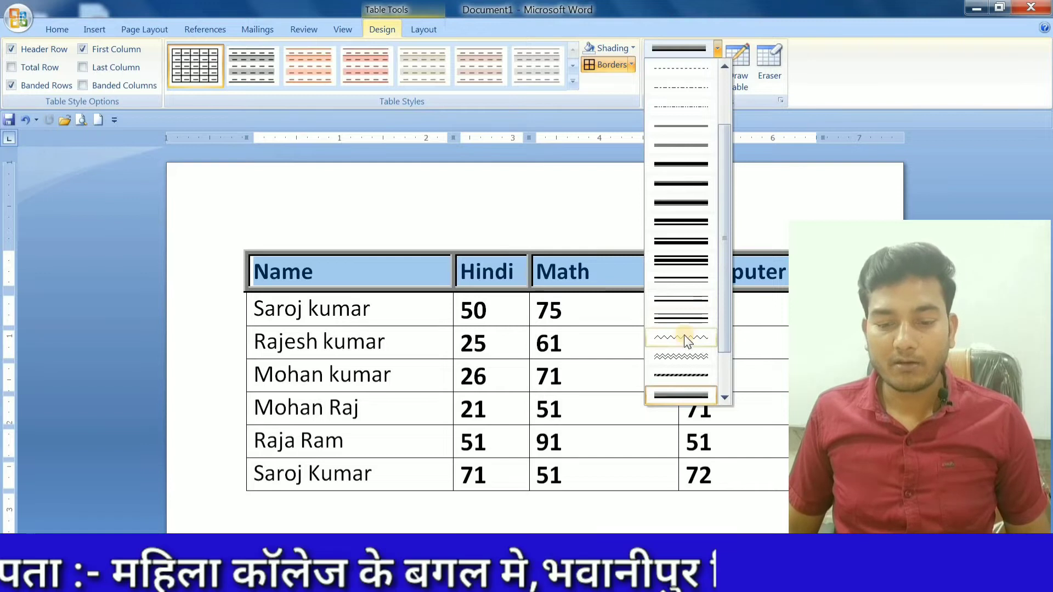
{"action": "left_click", "coordinate": [681, 317]}
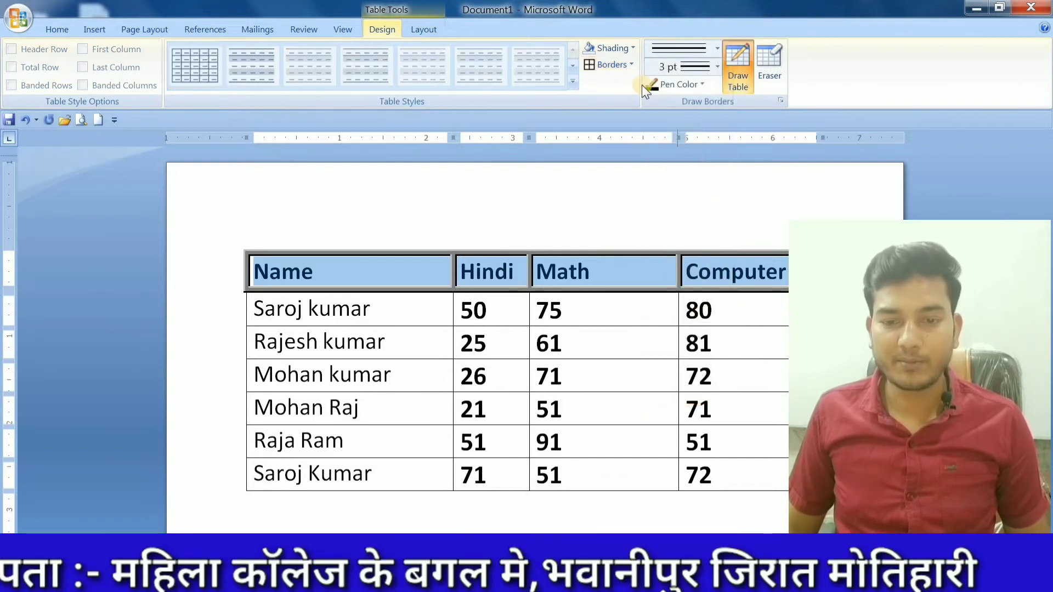
{"action": "left_click", "coordinate": [618, 67]}
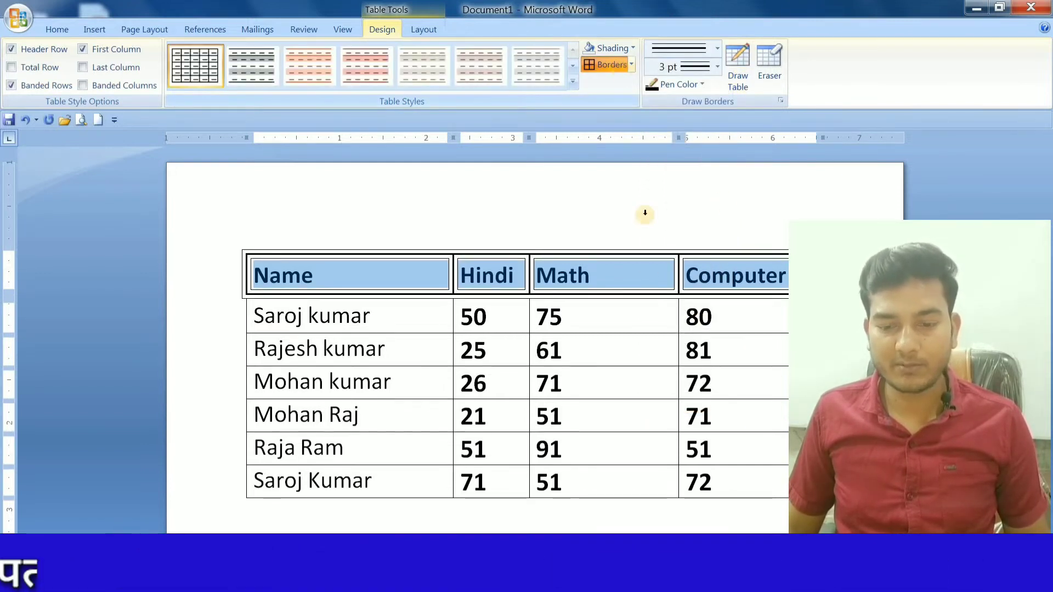
{"action": "left_click", "coordinate": [601, 62]}
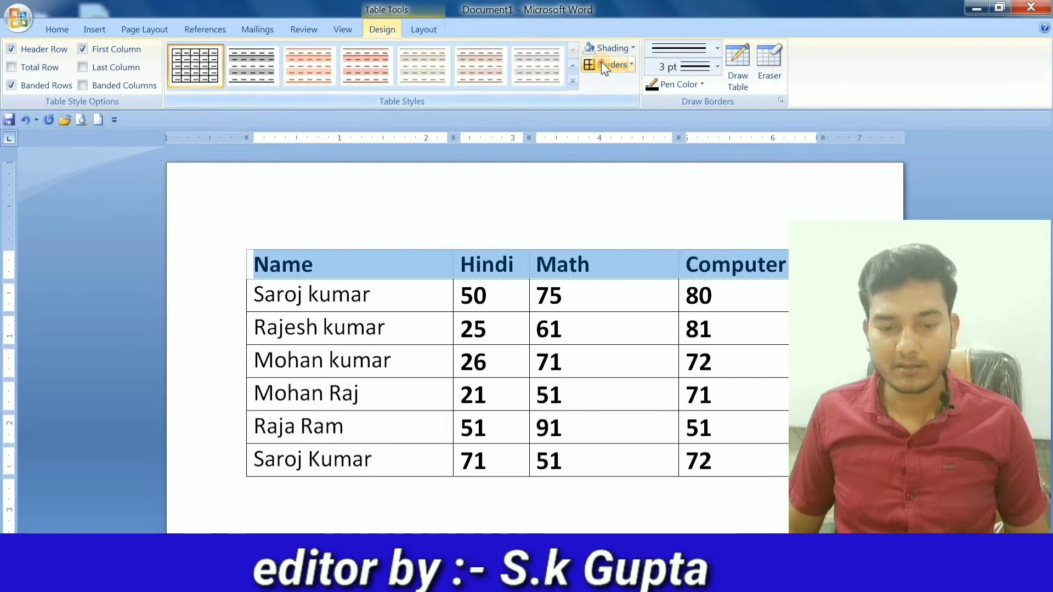
{"action": "left_click", "coordinate": [601, 62]}
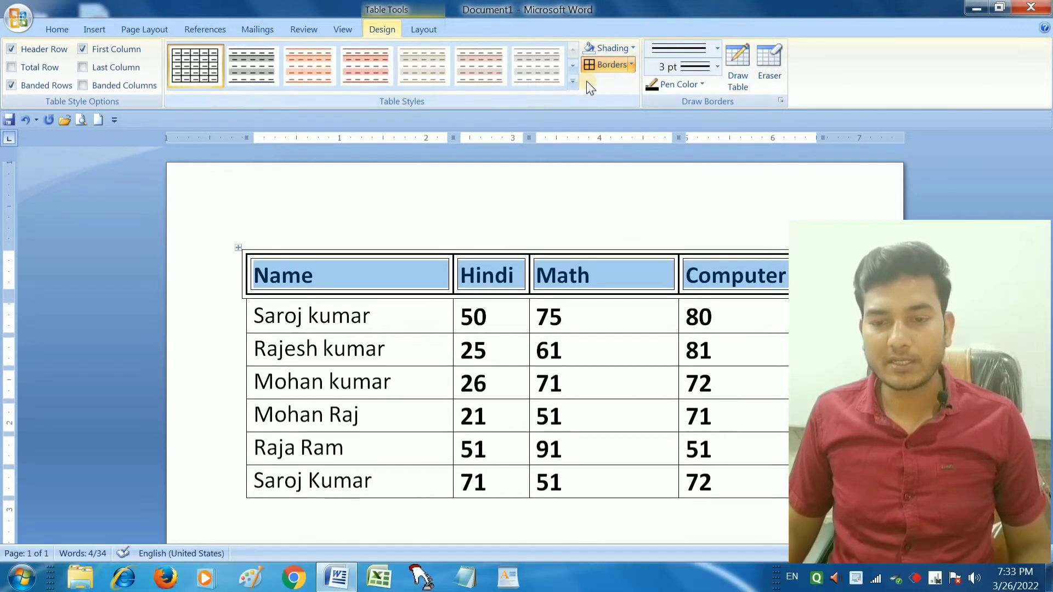
Set the triple line's weight to ½ pt and apply it to the header row's borders.
{"action": "left_click", "coordinate": [717, 66]}
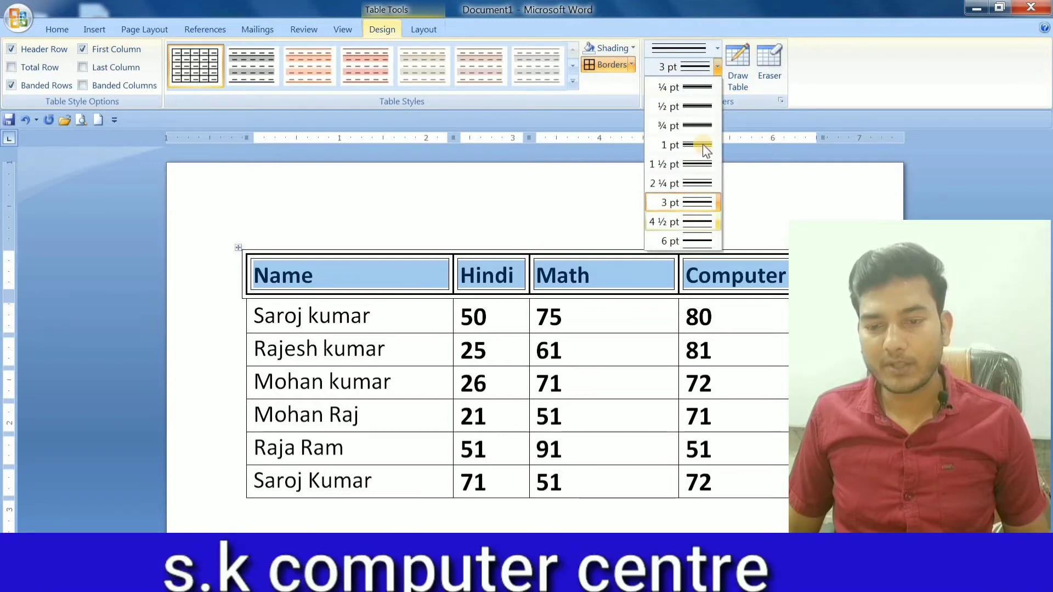
{"action": "left_click", "coordinate": [703, 107]}
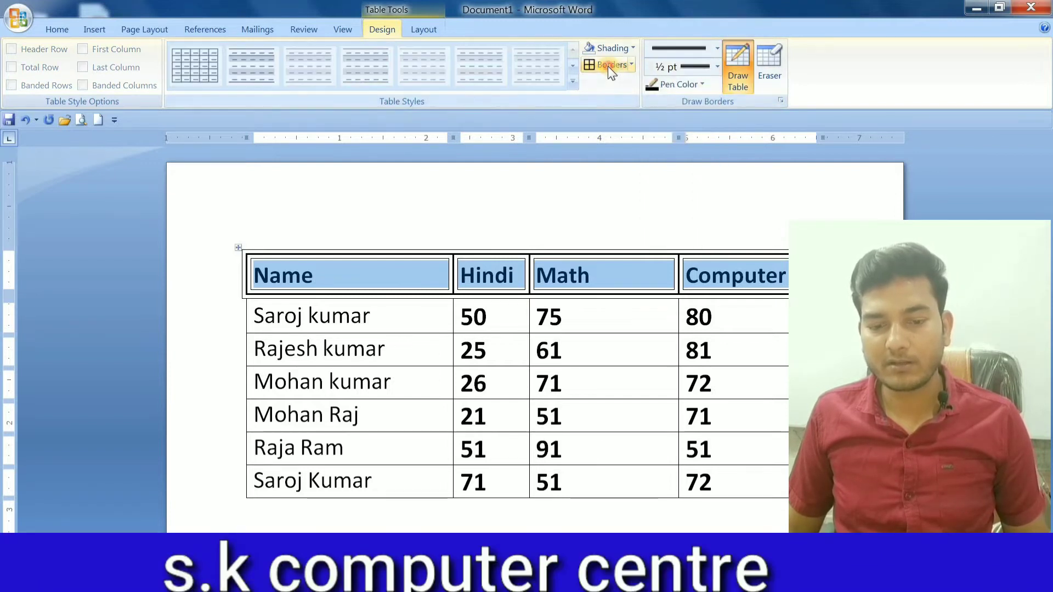
{"action": "left_click", "coordinate": [608, 66]}
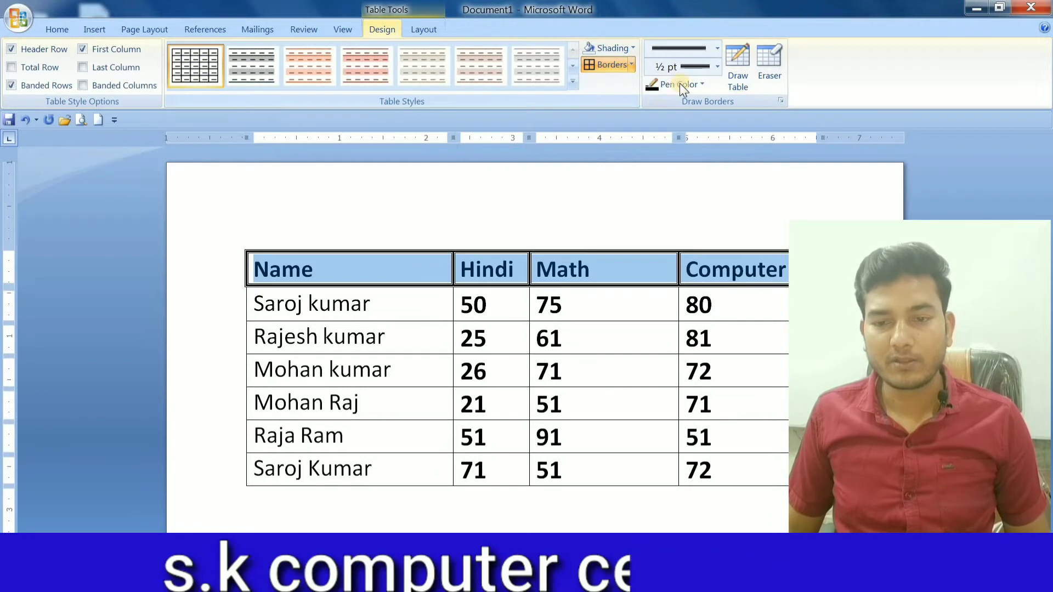
Choose the heavy black line style with a 6 pt weight and apply it to the header row's borders.
{"action": "left_click", "coordinate": [717, 48]}
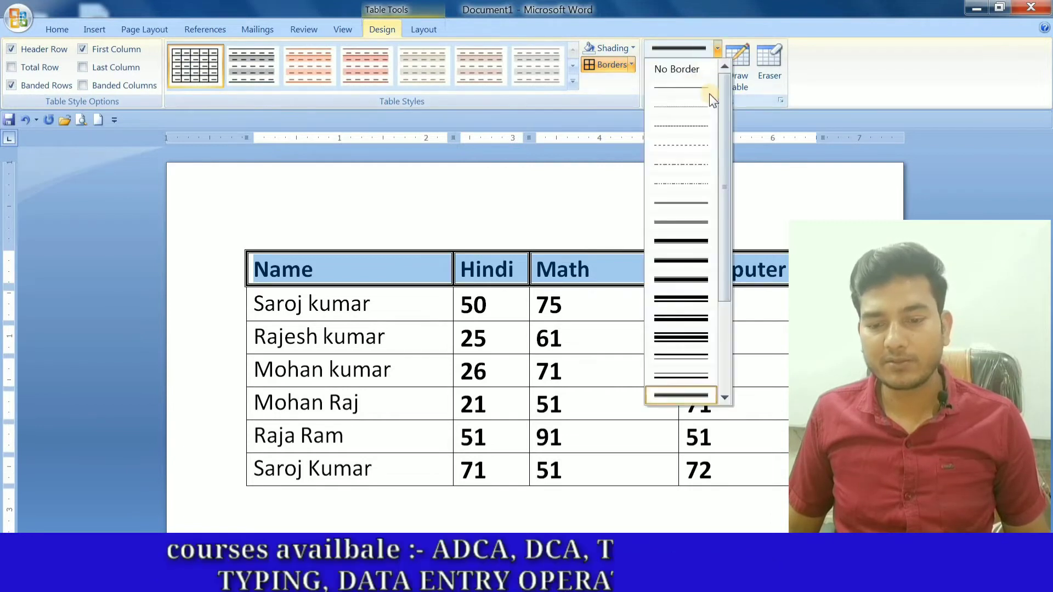
{"action": "left_click", "coordinate": [698, 240]}
{"action": "left_click", "coordinate": [716, 66]}
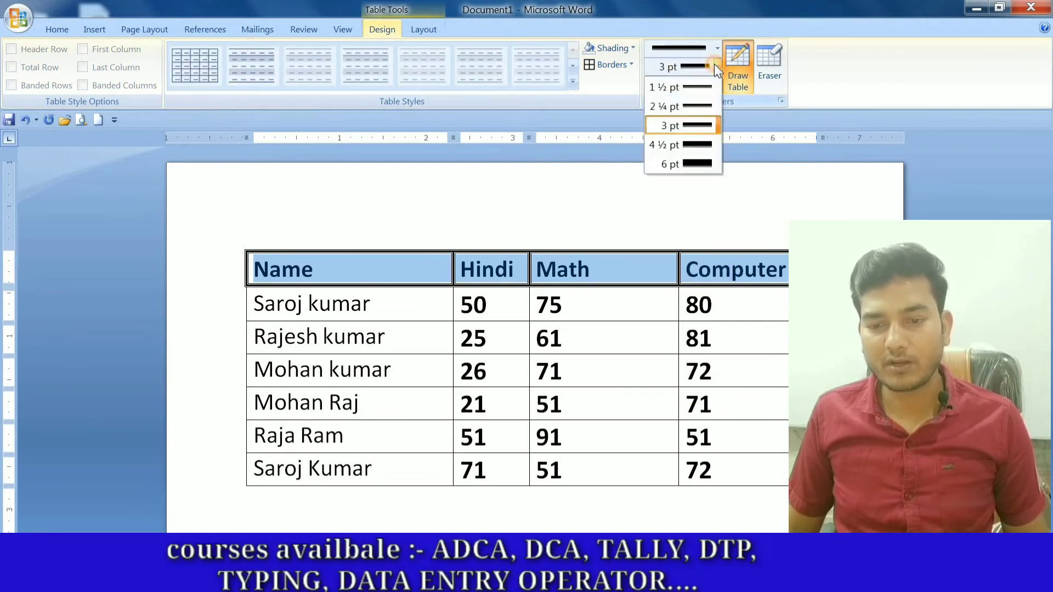
{"action": "left_click", "coordinate": [690, 162]}
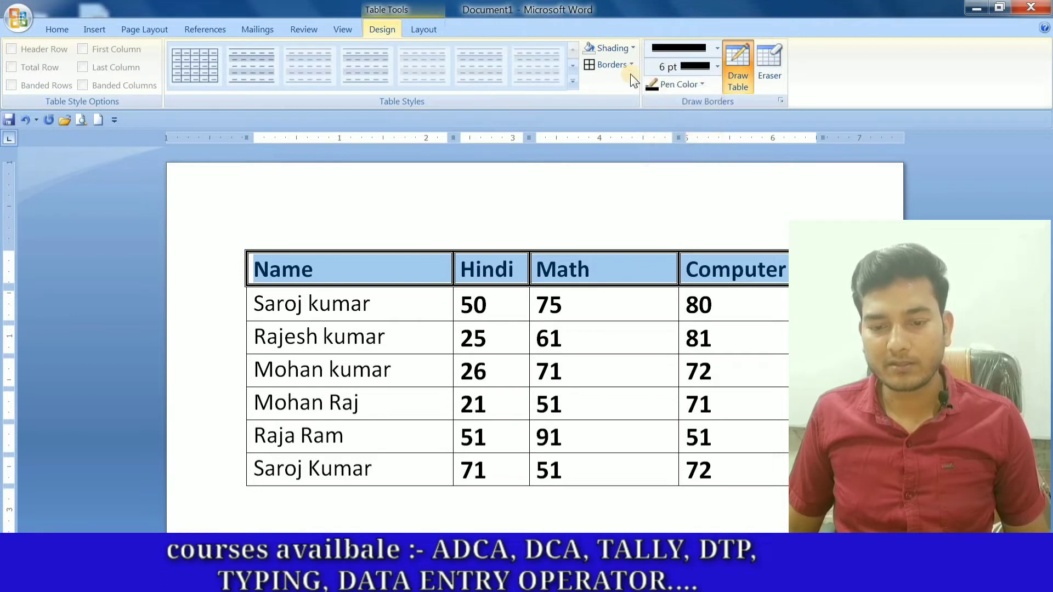
{"action": "left_click", "coordinate": [607, 68]}
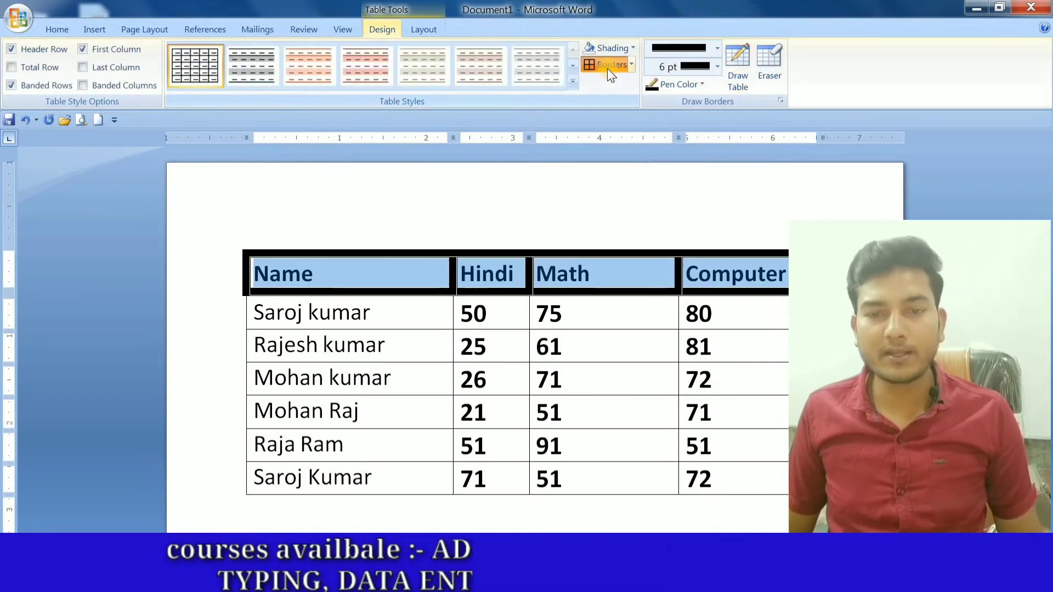
Reduce the heavy line's weight to 1 ½ pt and toggle the header row's borders off.
{"action": "left_click", "coordinate": [717, 66]}
{"action": "left_click", "coordinate": [714, 84]}
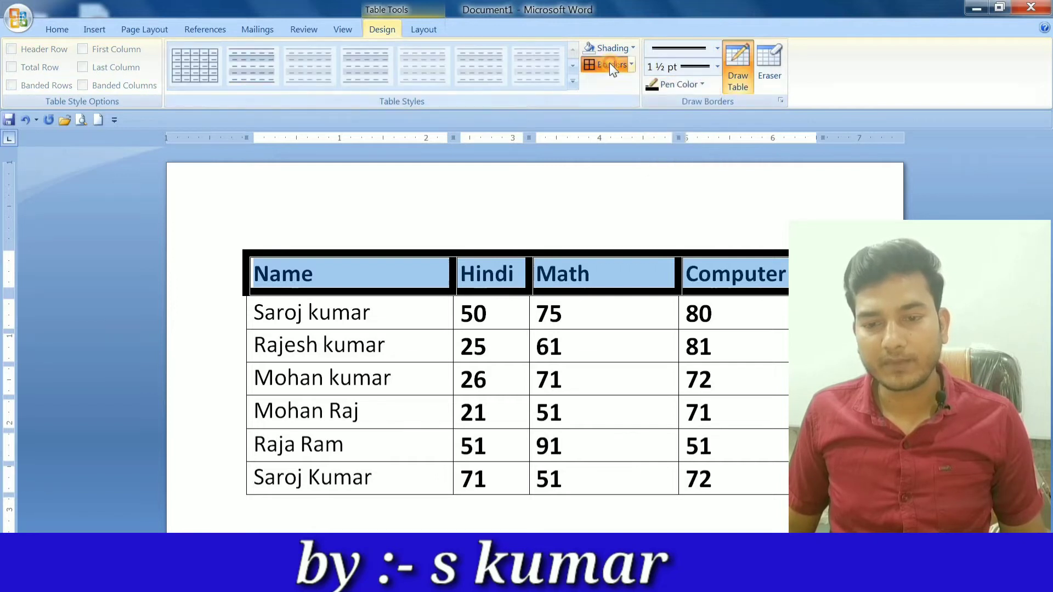
{"action": "left_click", "coordinate": [610, 64]}
{"action": "left_click", "coordinate": [610, 63]}
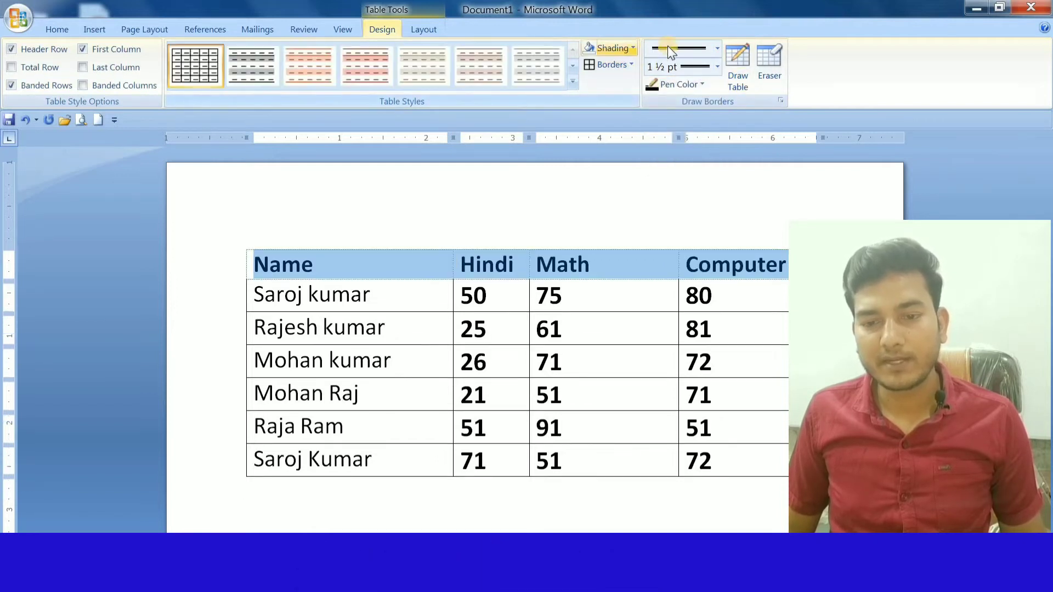
Apply the 1 ½ pt black line to all of the header row's borders.
{"action": "left_click", "coordinate": [625, 67]}
{"action": "left_click", "coordinate": [624, 67]}
{"action": "left_click", "coordinate": [624, 67]}
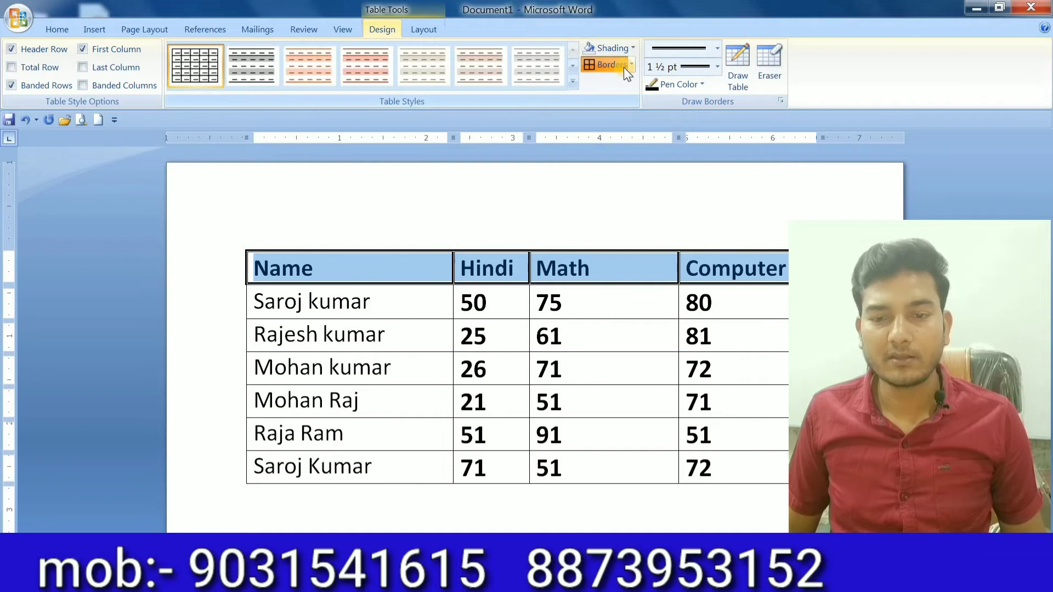
Set the pen color to red and the line weight to 6 pt, and apply it to the header row's borders.
{"action": "left_click", "coordinate": [701, 84]}
{"action": "left_click", "coordinate": [664, 216]}
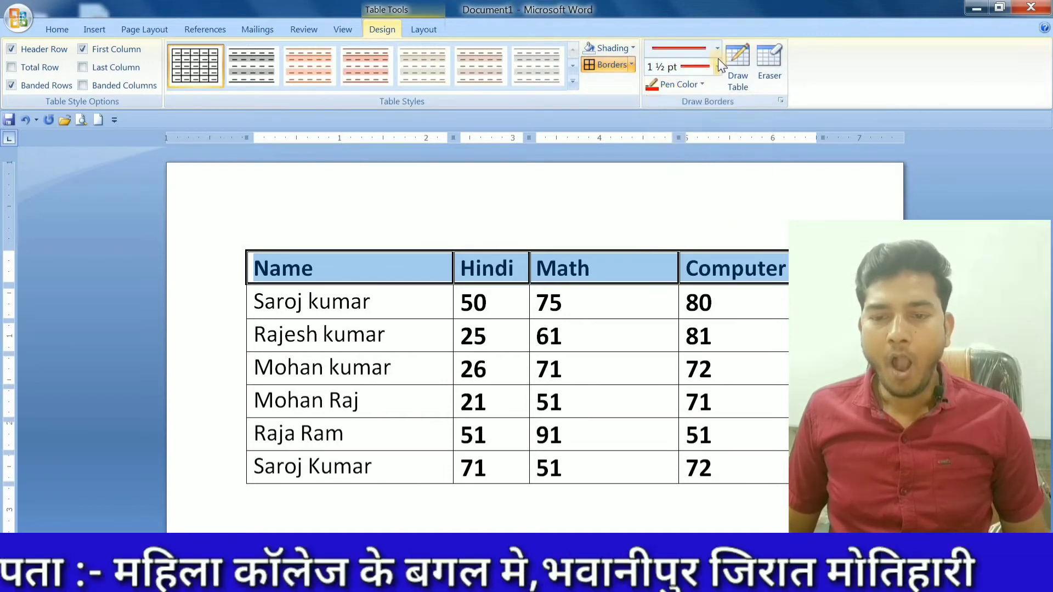
{"action": "left_click", "coordinate": [718, 66]}
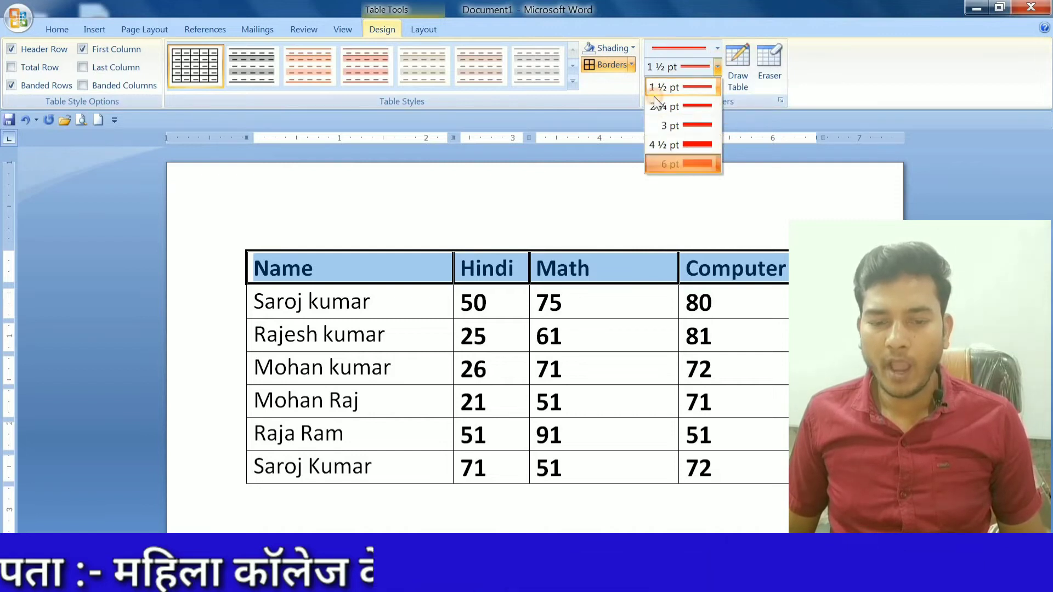
{"action": "left_click", "coordinate": [690, 164]}
{"action": "left_click", "coordinate": [605, 59]}
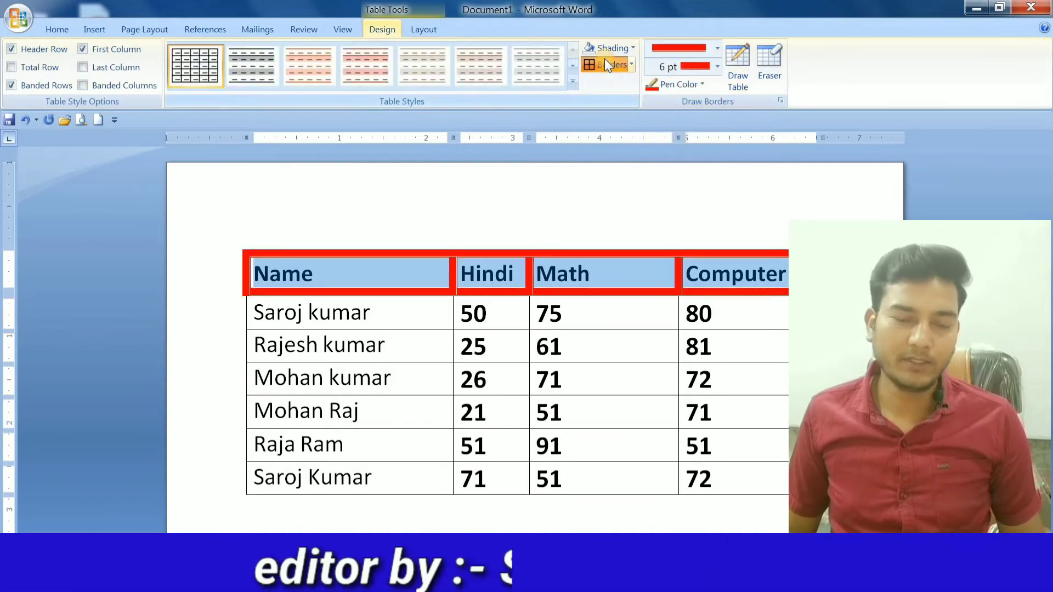
Change the pen color to standard green and apply it to the header row's borders.
{"action": "left_click", "coordinate": [701, 85]}
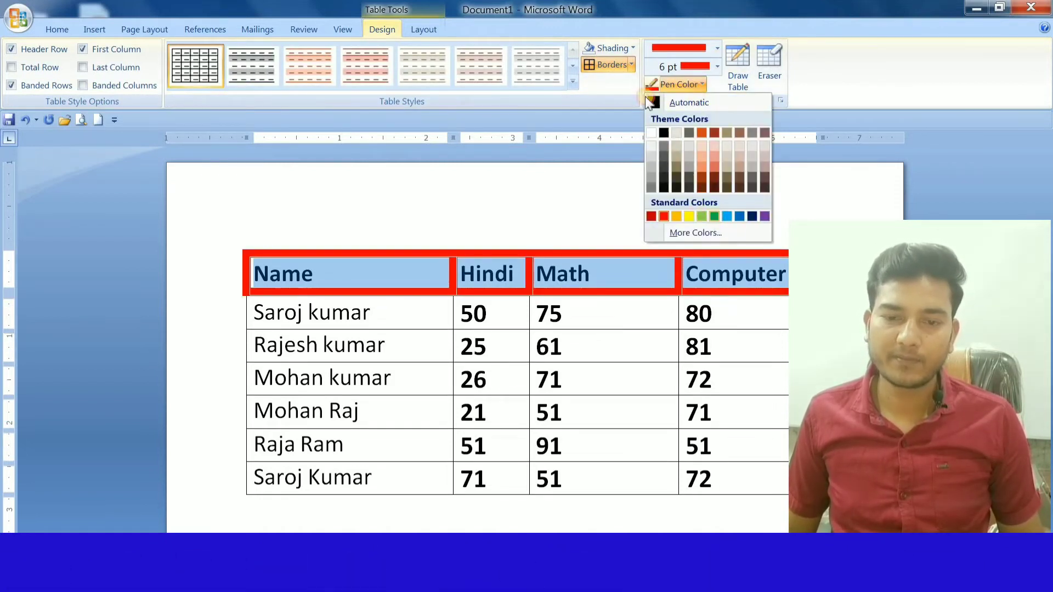
{"action": "left_click", "coordinate": [715, 210]}
{"action": "left_click", "coordinate": [606, 66]}
{"action": "left_click", "coordinate": [605, 66]}
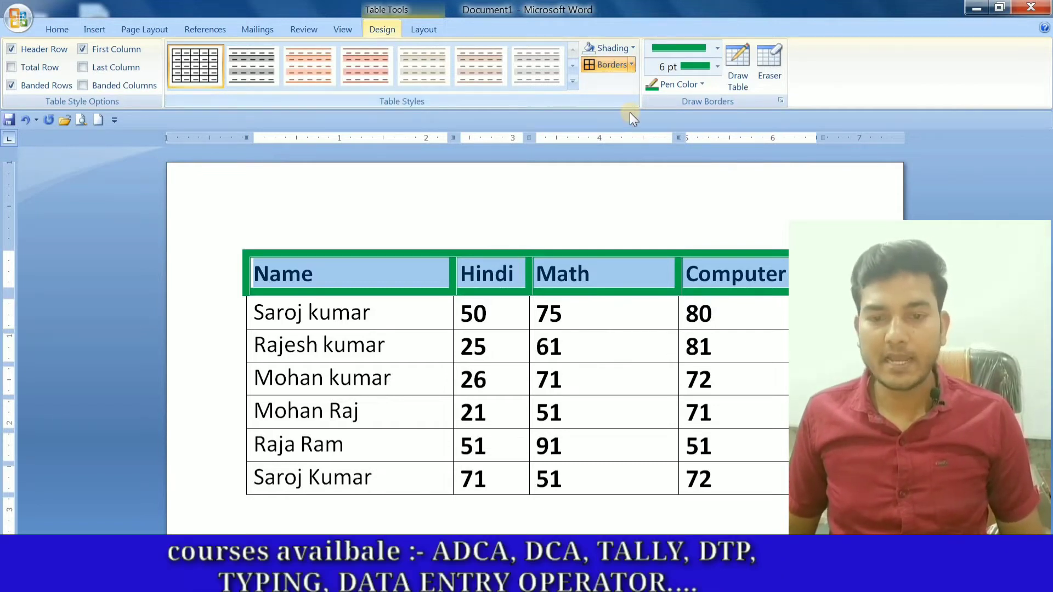
Change the pen color to standard dark blue and apply it to the header row's borders.
{"action": "left_click", "coordinate": [703, 88]}
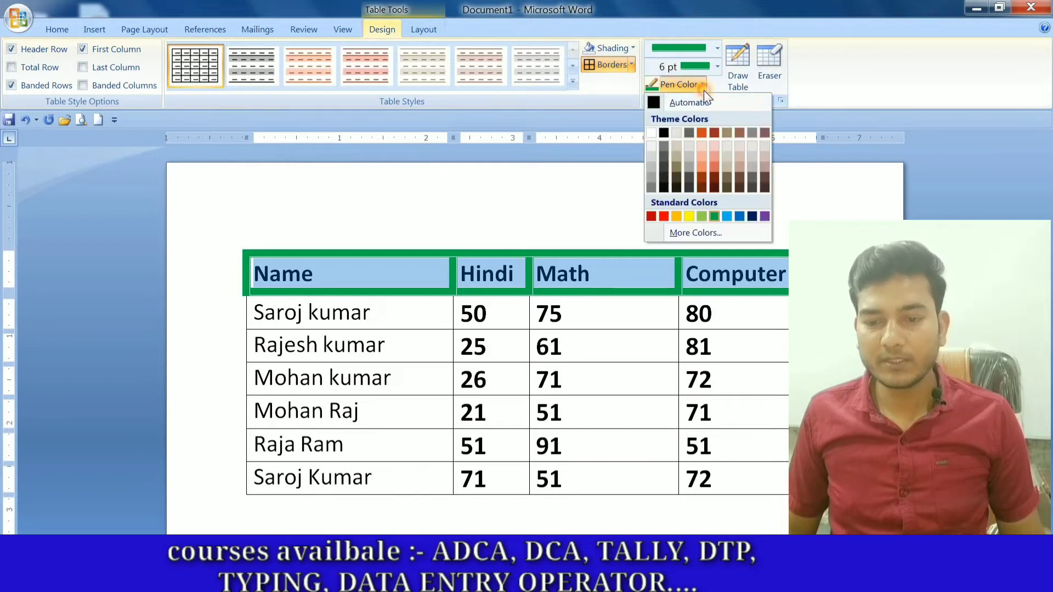
{"action": "left_click", "coordinate": [755, 218]}
{"action": "left_click", "coordinate": [601, 63]}
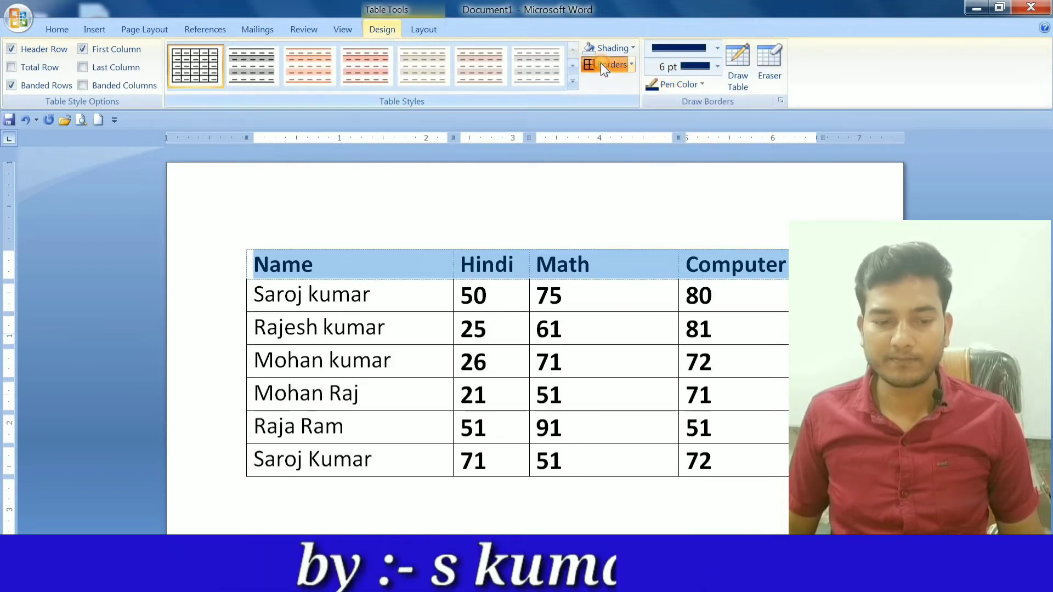
{"action": "left_click", "coordinate": [601, 62]}
{"action": "left_click", "coordinate": [601, 62]}
{"action": "left_click", "coordinate": [601, 62]}
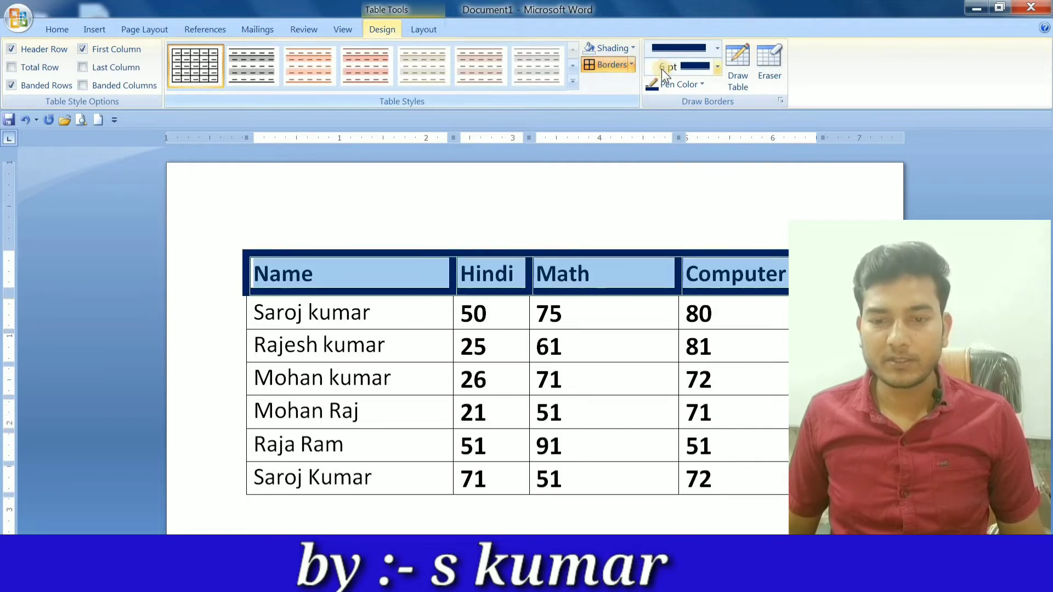
Recolor the header row's borders with an orange-red theme pen color and remove the row's bottom border.
{"action": "left_click", "coordinate": [700, 84]}
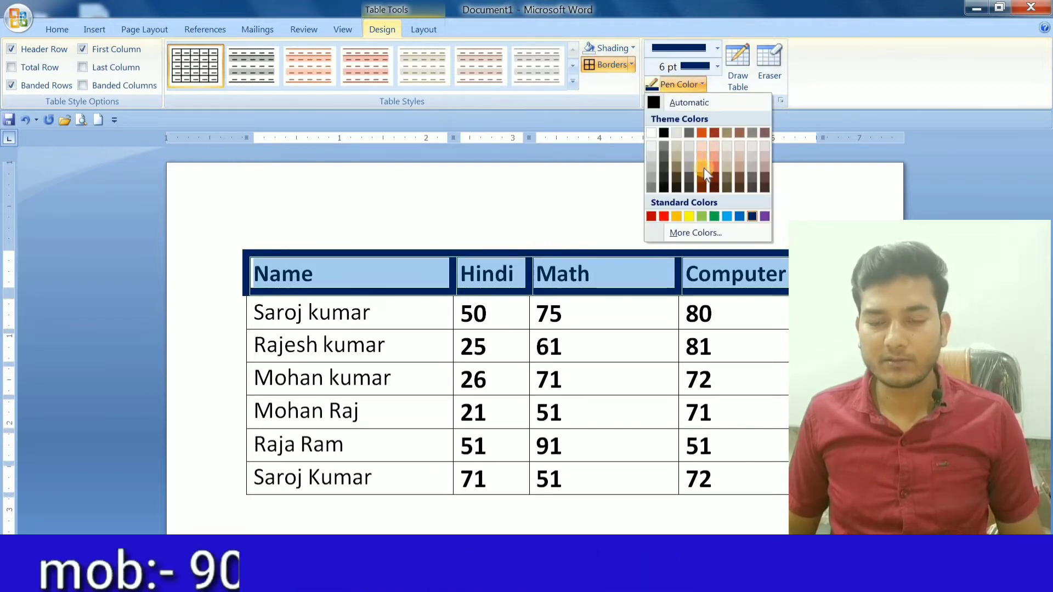
{"action": "left_click", "coordinate": [709, 167]}
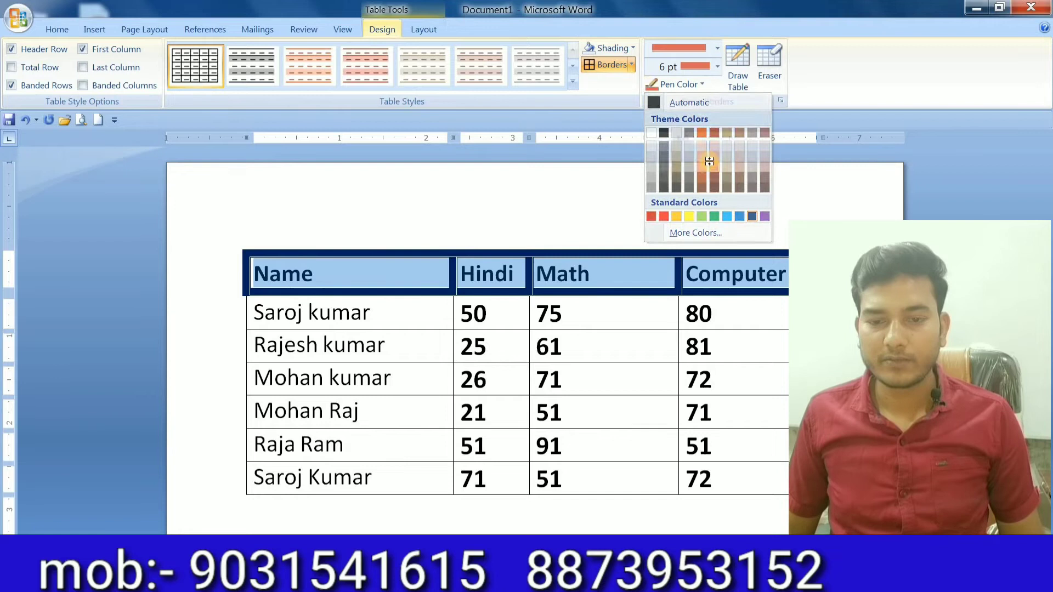
{"action": "left_click", "coordinate": [612, 64]}
{"action": "left_click", "coordinate": [613, 64]}
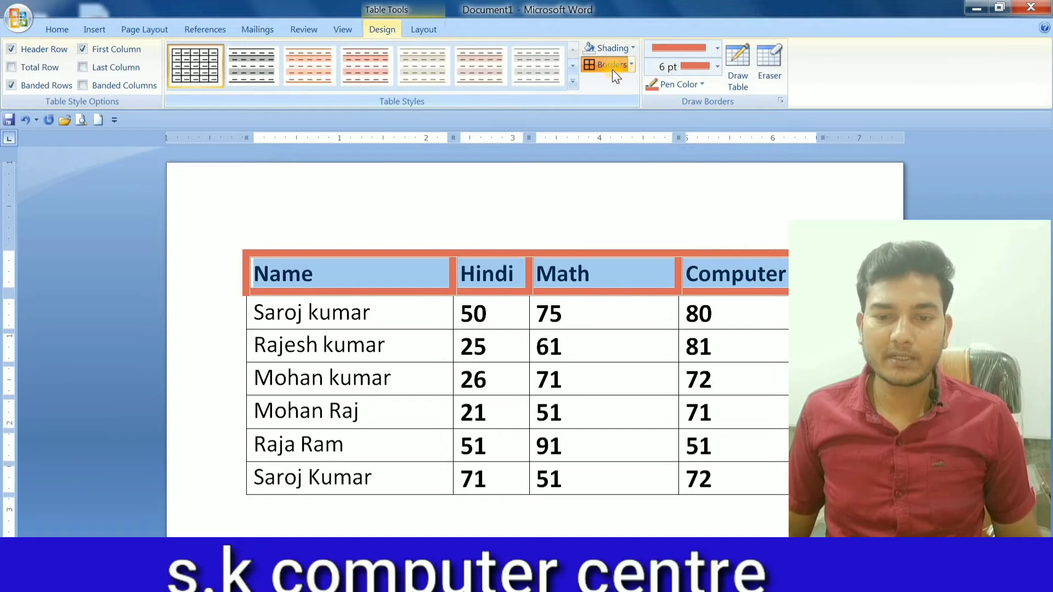
{"action": "left_click", "coordinate": [632, 67]}
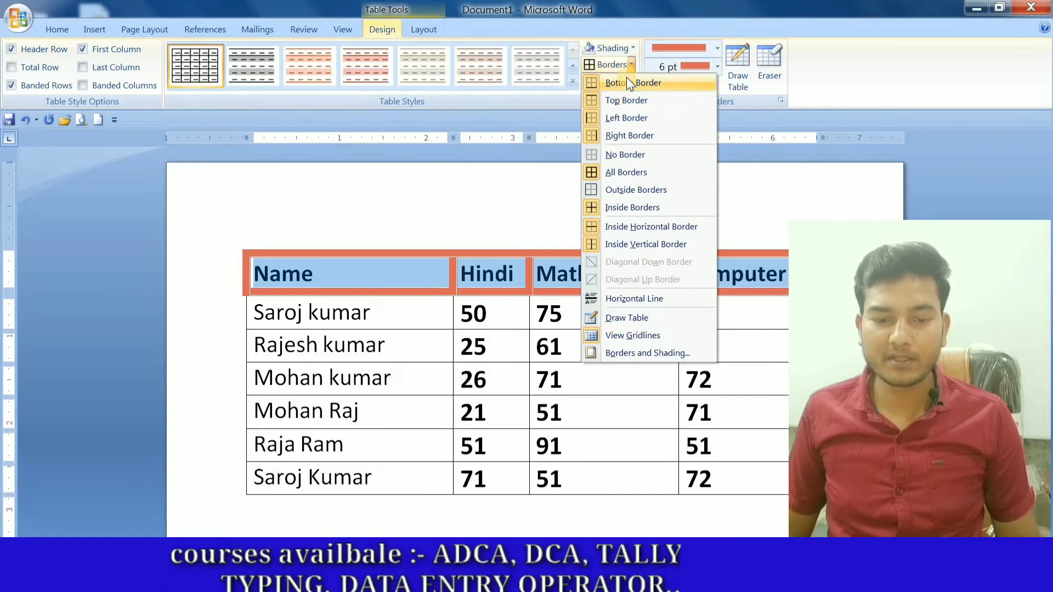
{"action": "left_click", "coordinate": [629, 83]}
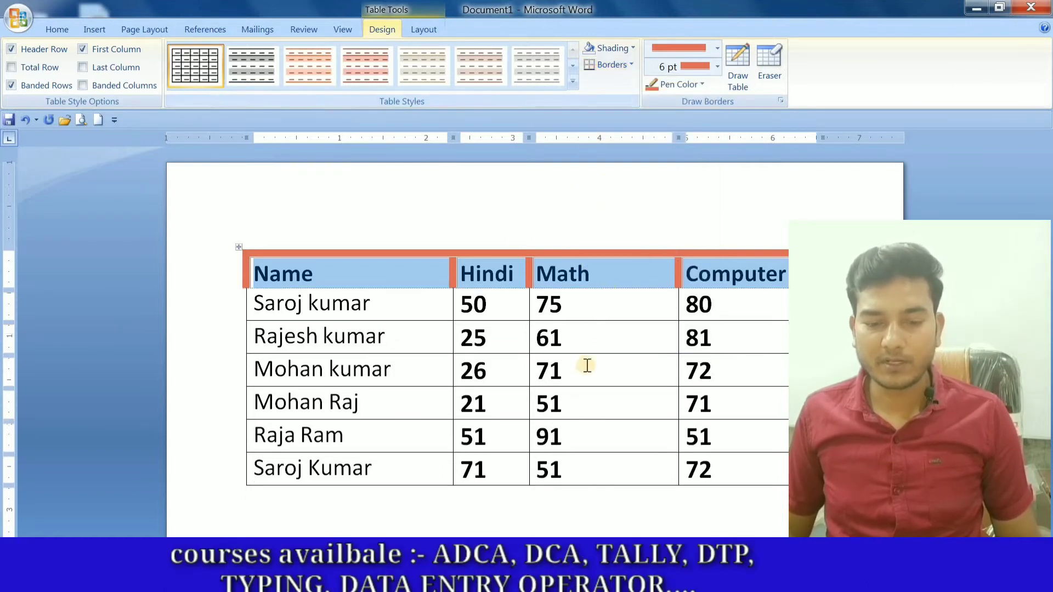
Add 6 pt orange-red bottom and top borders to the Math cell containing 61.
{"action": "left_click", "coordinate": [563, 331]}
{"action": "double_click", "coordinate": [541, 336]}
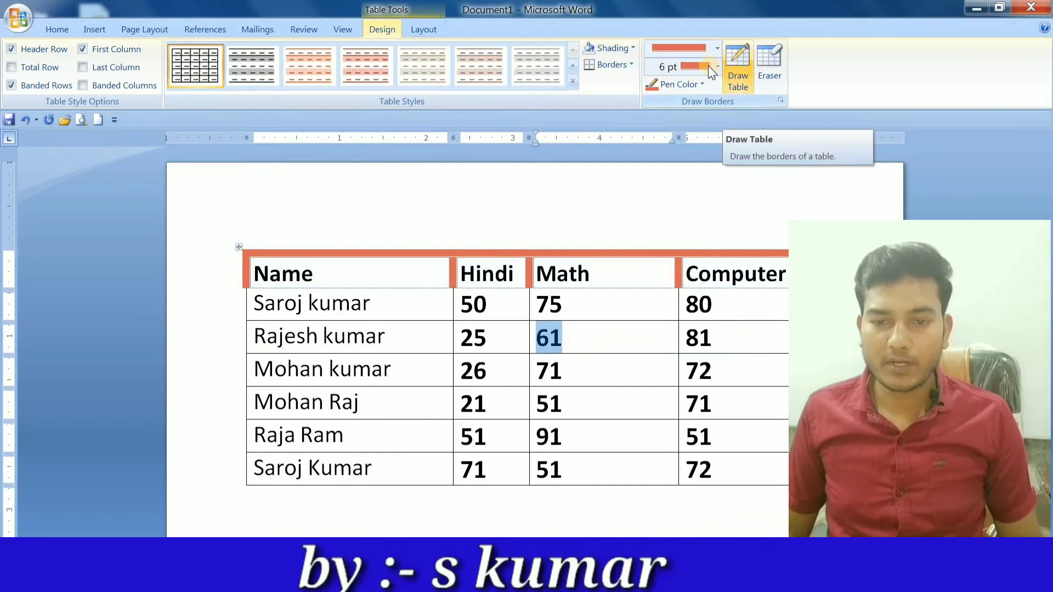
{"action": "left_click", "coordinate": [583, 61]}
{"action": "left_click", "coordinate": [596, 331]}
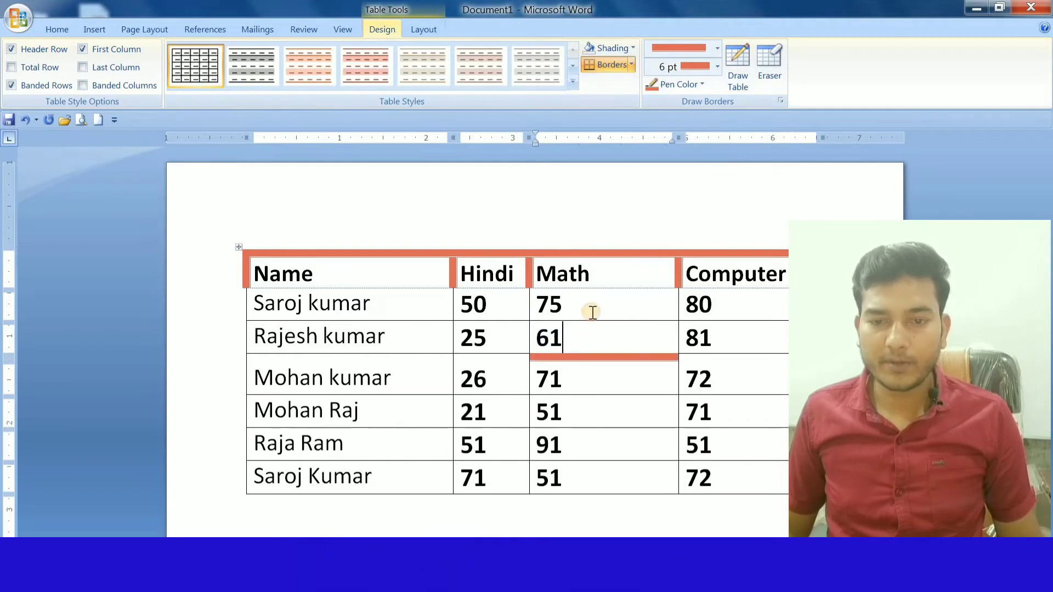
{"action": "left_click", "coordinate": [632, 64]}
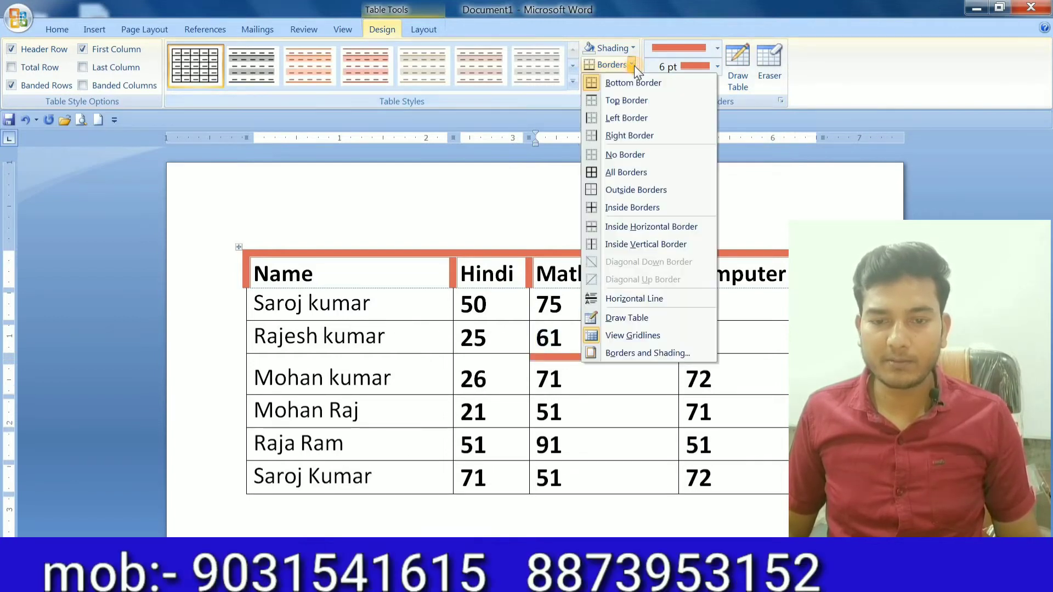
{"action": "left_click", "coordinate": [628, 100]}
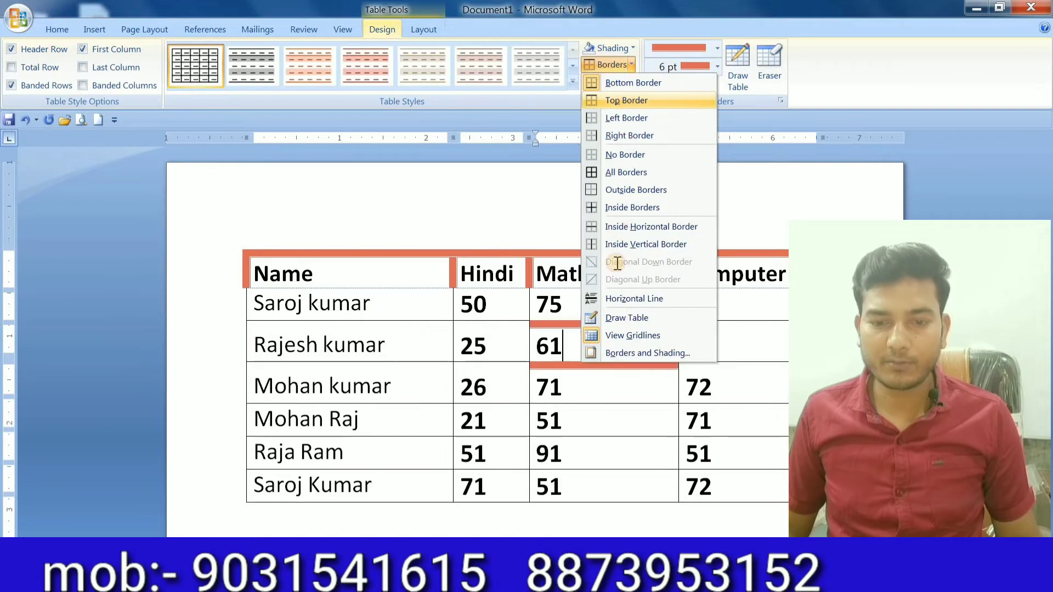
Add left and right borders to the Math cell containing 61 and apply Outside Borders to it.
{"action": "left_click", "coordinate": [632, 64]}
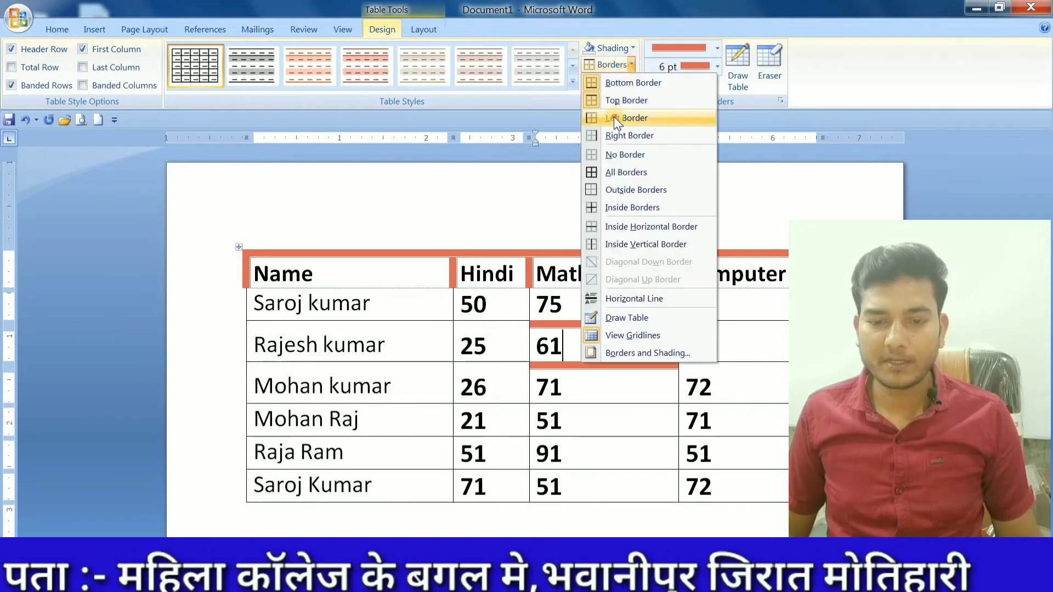
{"action": "left_click", "coordinate": [614, 118]}
{"action": "left_click", "coordinate": [632, 65]}
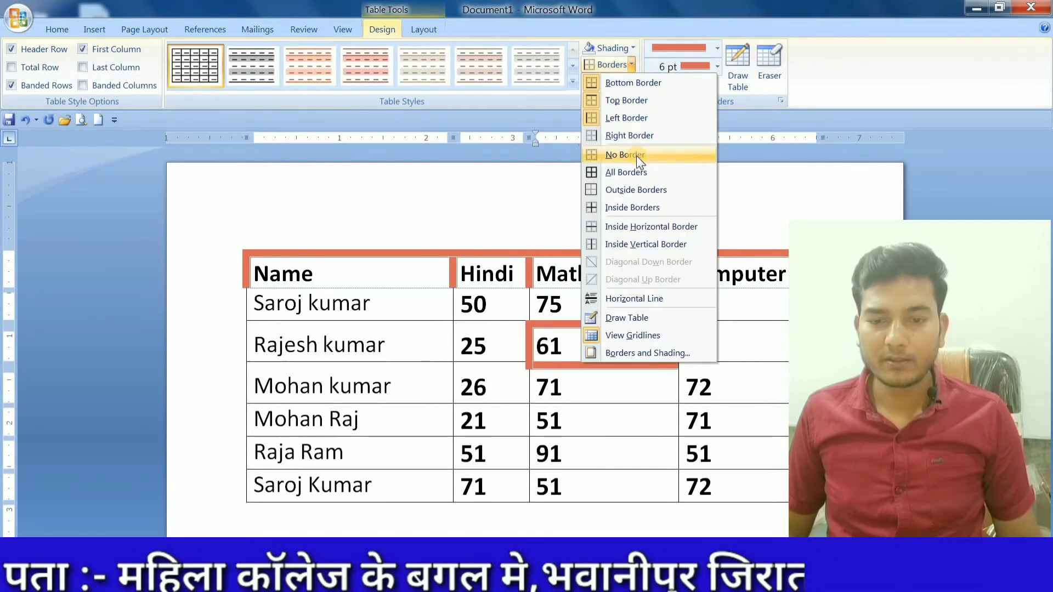
{"action": "left_click", "coordinate": [636, 138]}
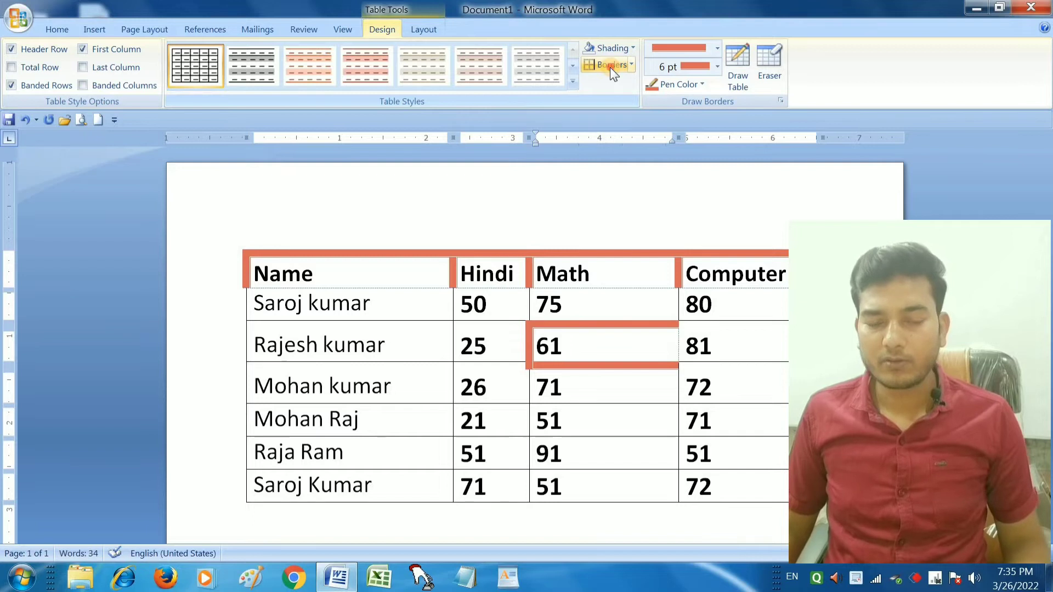
{"action": "left_click", "coordinate": [631, 65]}
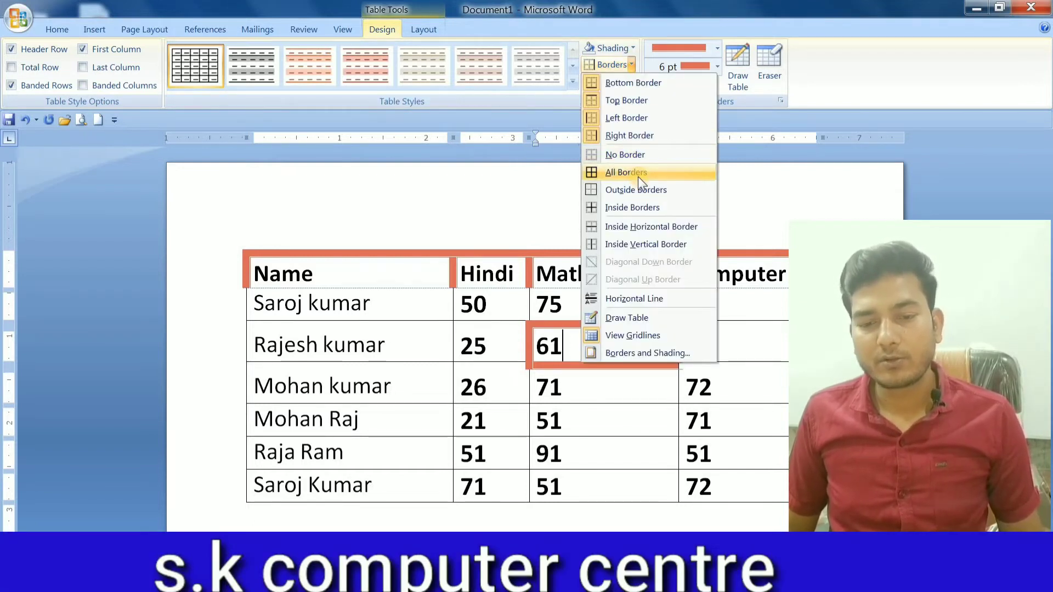
{"action": "left_click", "coordinate": [644, 189]}
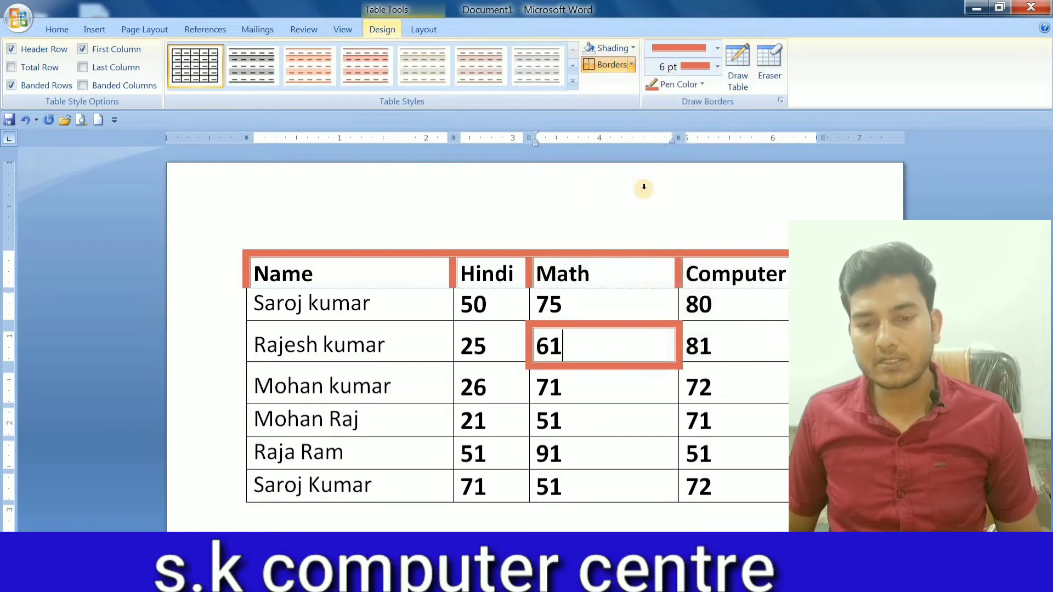
{"action": "left_click", "coordinate": [633, 65]}
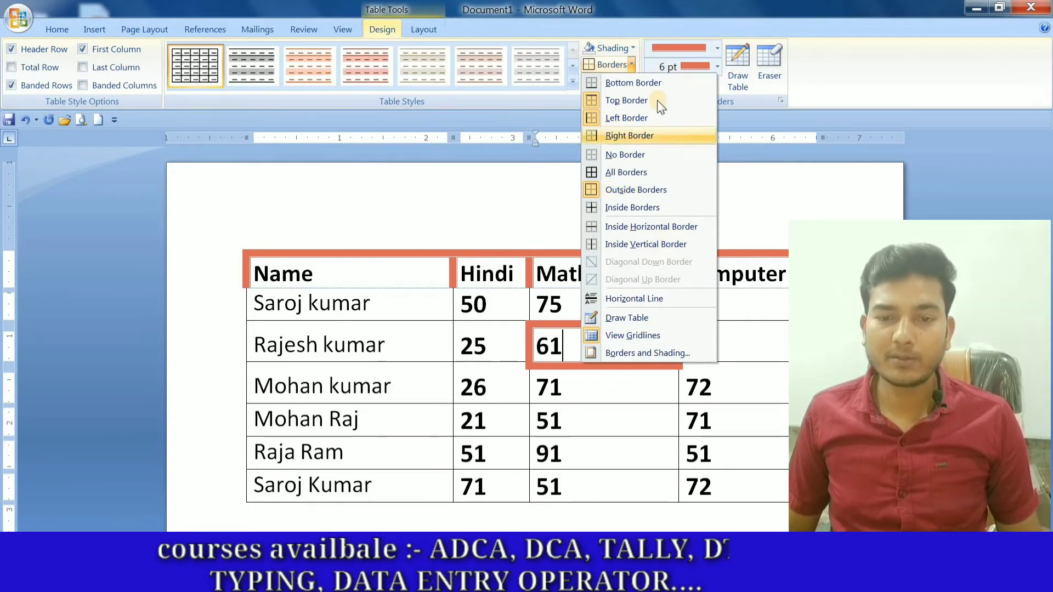
{"action": "left_click", "coordinate": [627, 61]}
{"action": "left_click", "coordinate": [627, 62]}
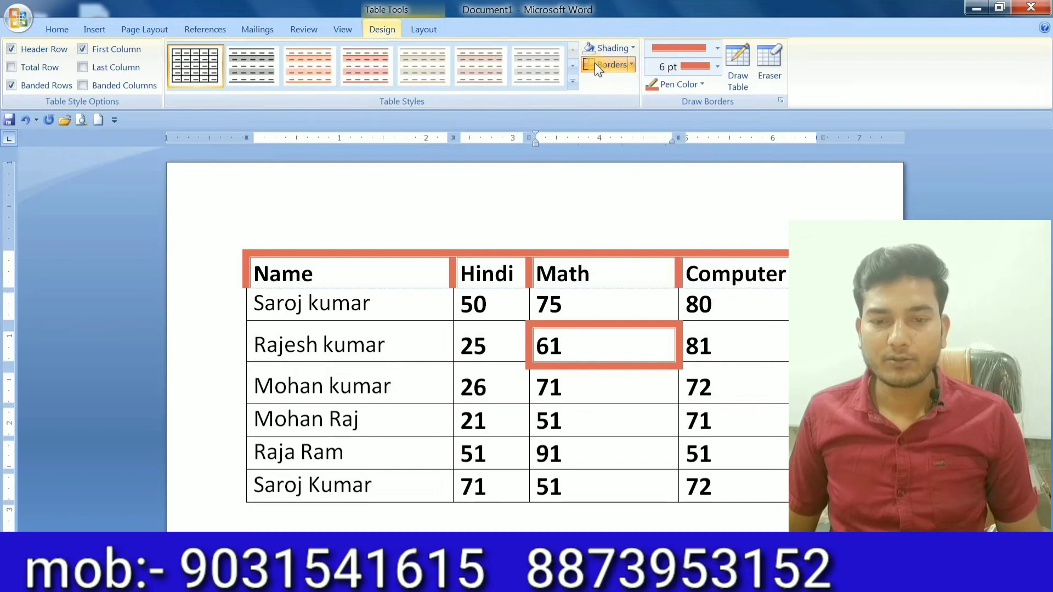
Shade the Math cell containing 61 yellow and the first student's name cell light orange.
{"action": "left_click", "coordinate": [635, 50]}
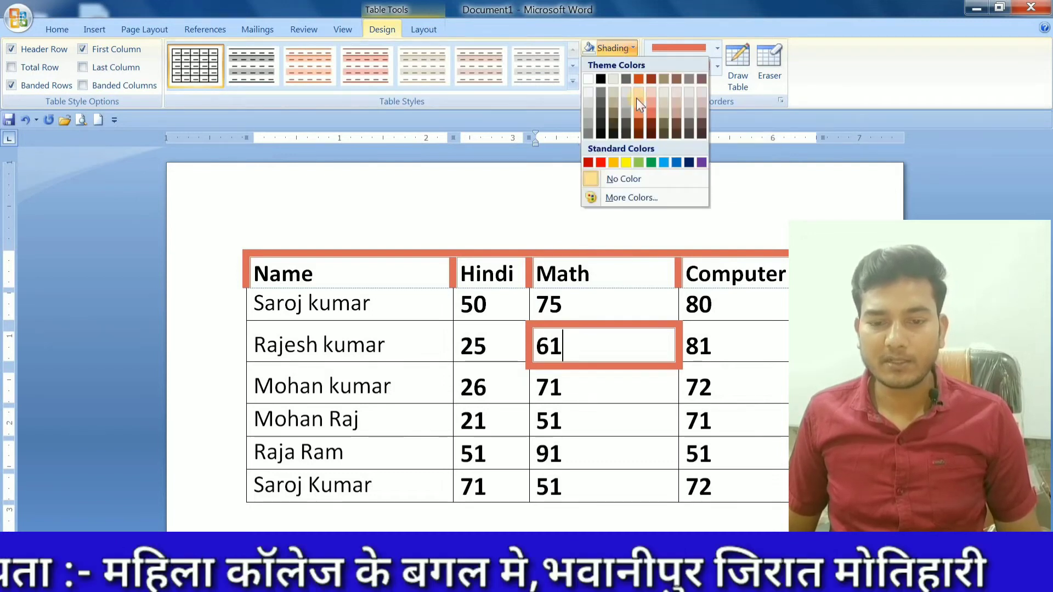
{"action": "left_click", "coordinate": [627, 161]}
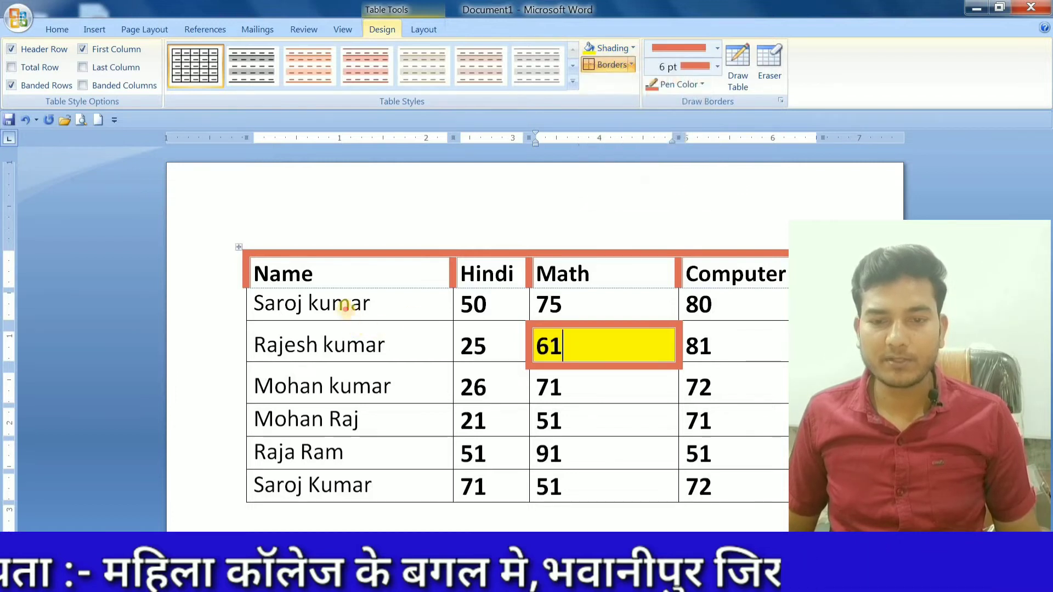
{"action": "left_click", "coordinate": [344, 306]}
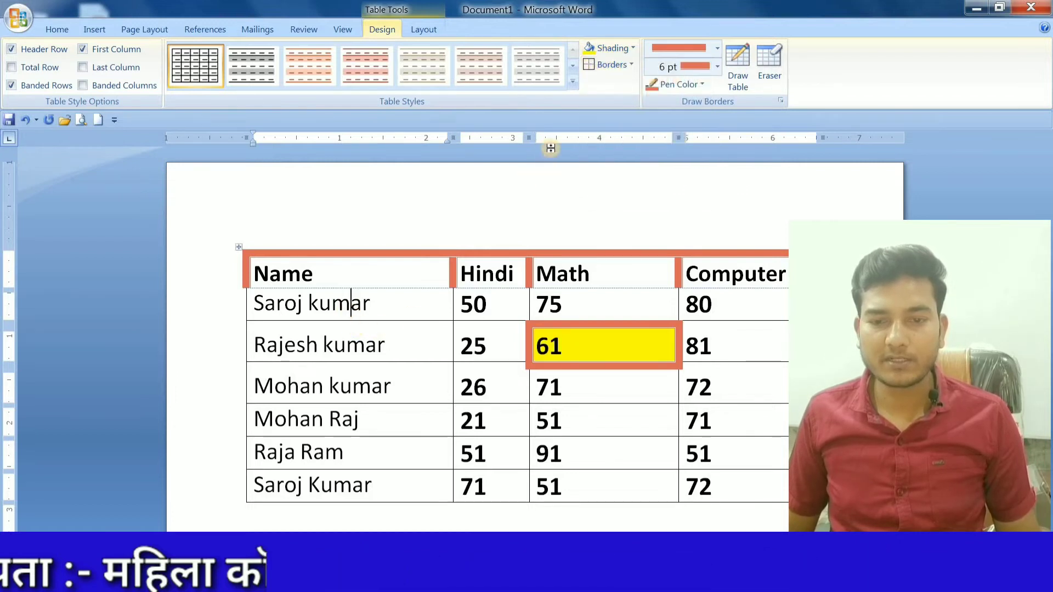
{"action": "left_click_drag", "start_coordinate": [253, 300], "coordinate": [373, 304]}
{"action": "left_click", "coordinate": [630, 48]}
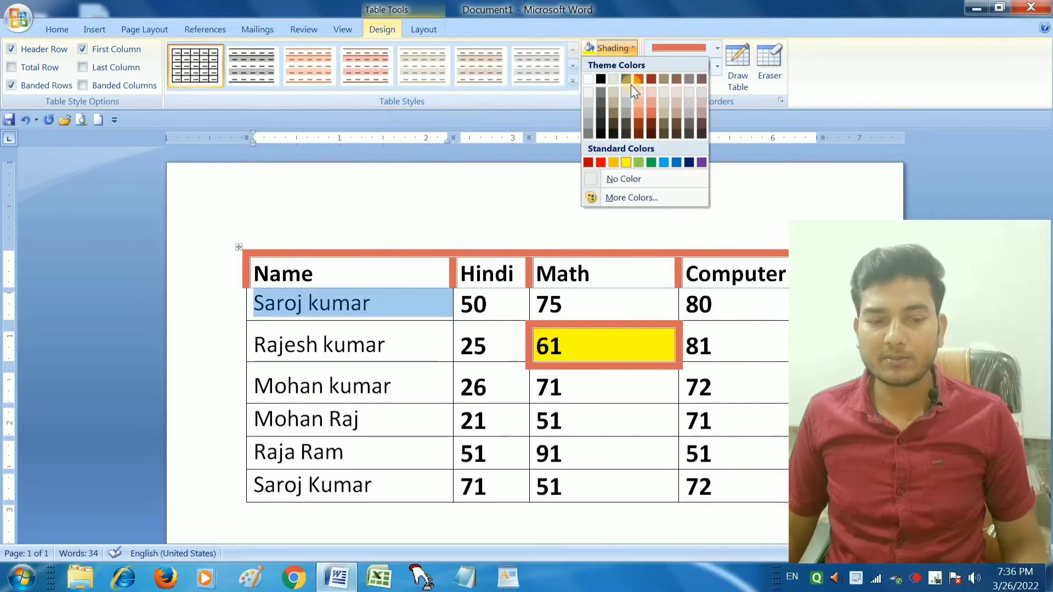
{"action": "left_click", "coordinate": [638, 107]}
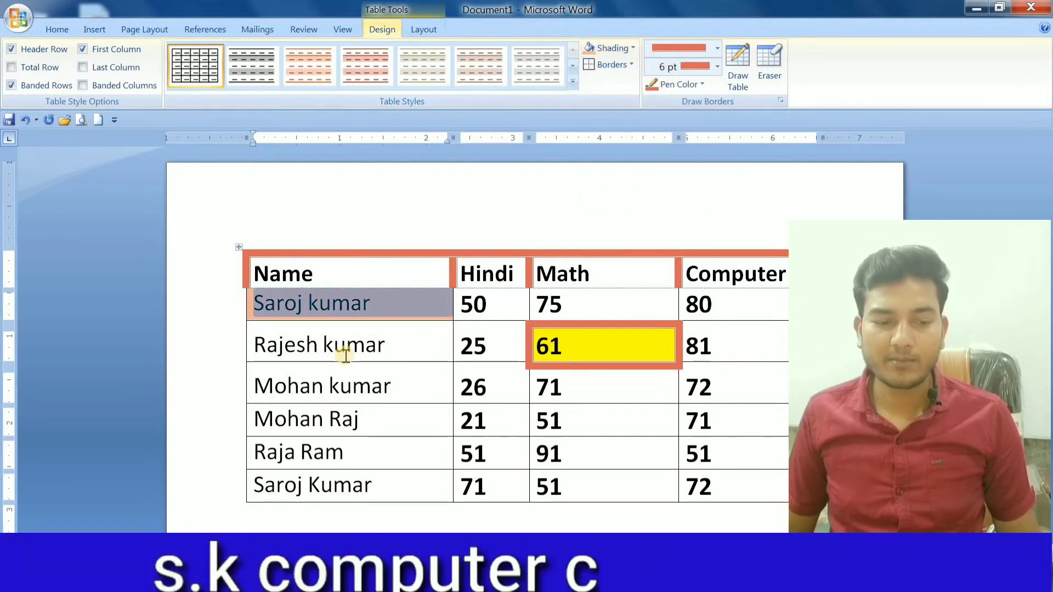
Shade the second student's name cell yellow and the third student's name cell purple.
{"action": "left_click", "coordinate": [333, 346]}
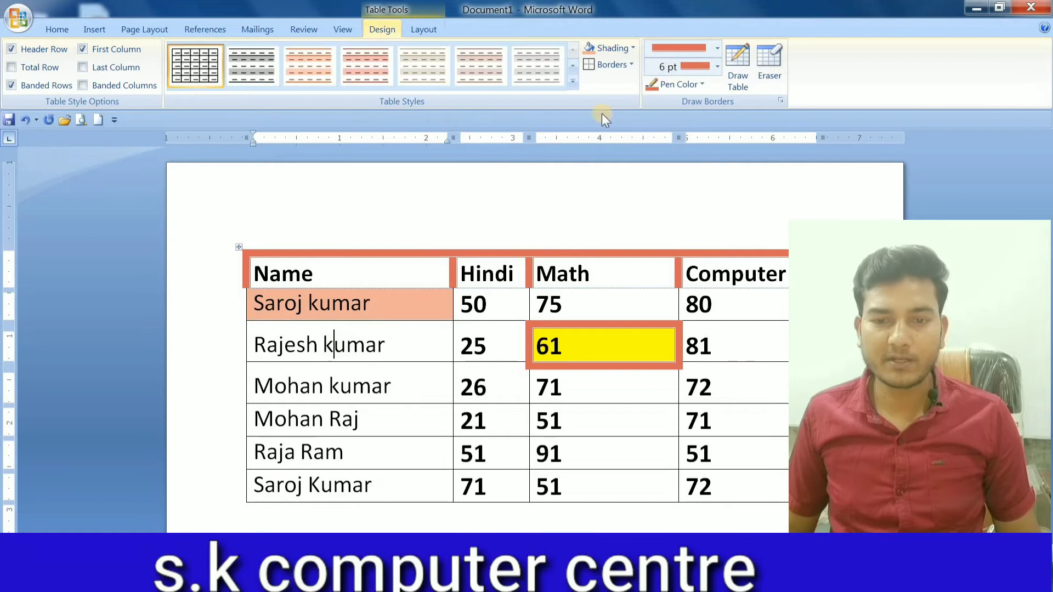
{"action": "left_click", "coordinate": [634, 53]}
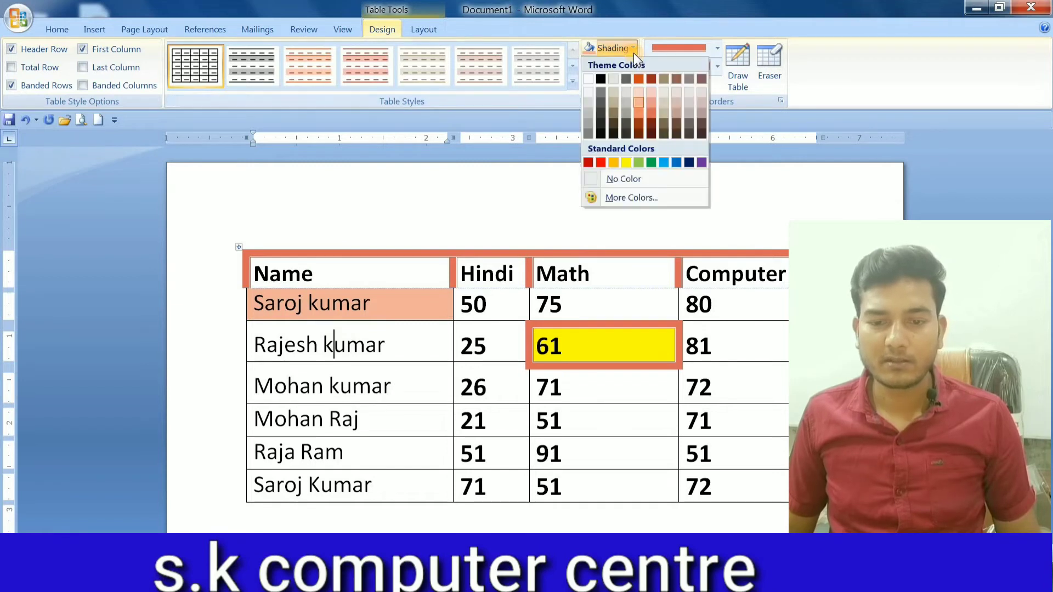
{"action": "left_click", "coordinate": [626, 162]}
{"action": "left_click", "coordinate": [346, 386]}
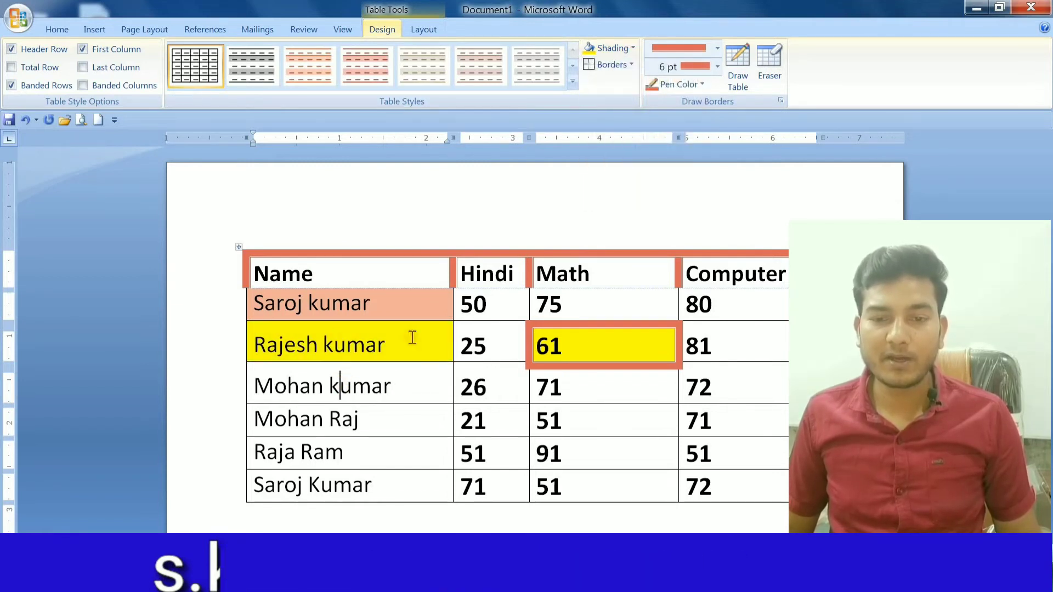
{"action": "left_click", "coordinate": [633, 49]}
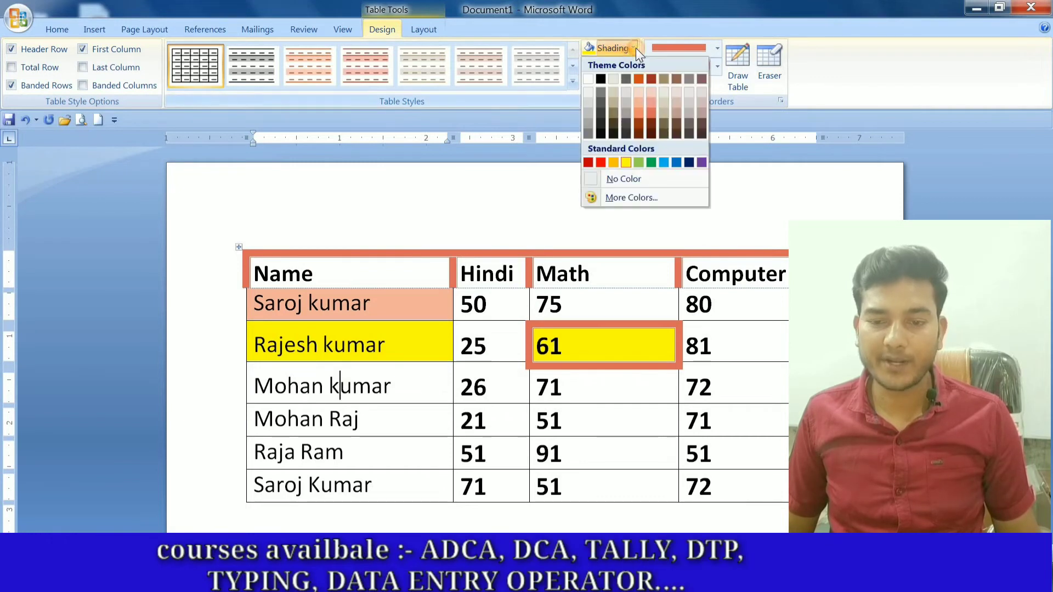
{"action": "left_click", "coordinate": [698, 163]}
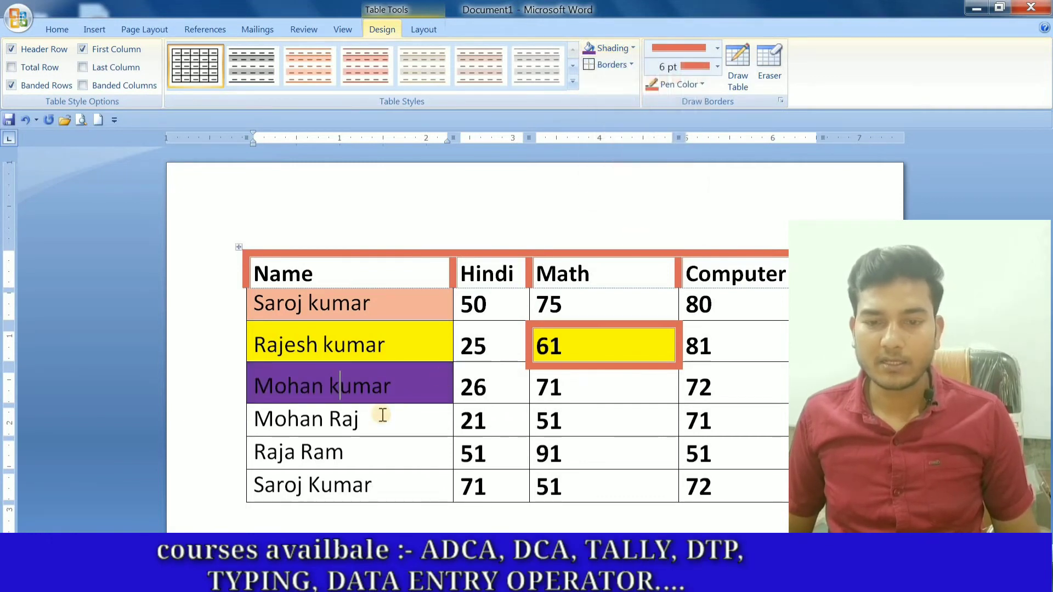
Shade the fourth student's name cell tan and the fifth student's name cell light beige.
{"action": "left_click", "coordinate": [630, 48]}
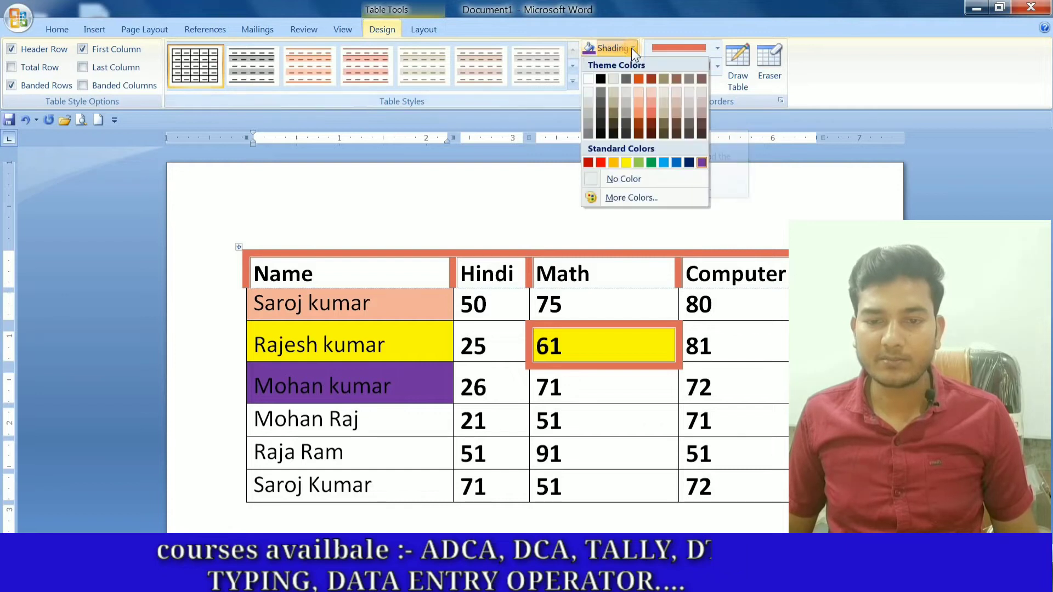
{"action": "left_click", "coordinate": [667, 80]}
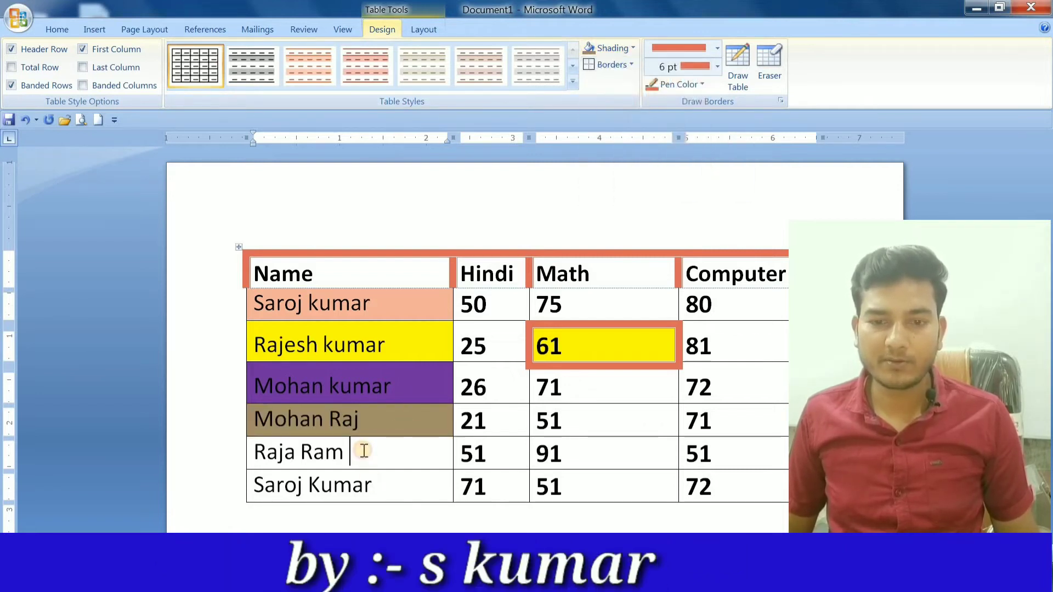
{"action": "left_click", "coordinate": [631, 48]}
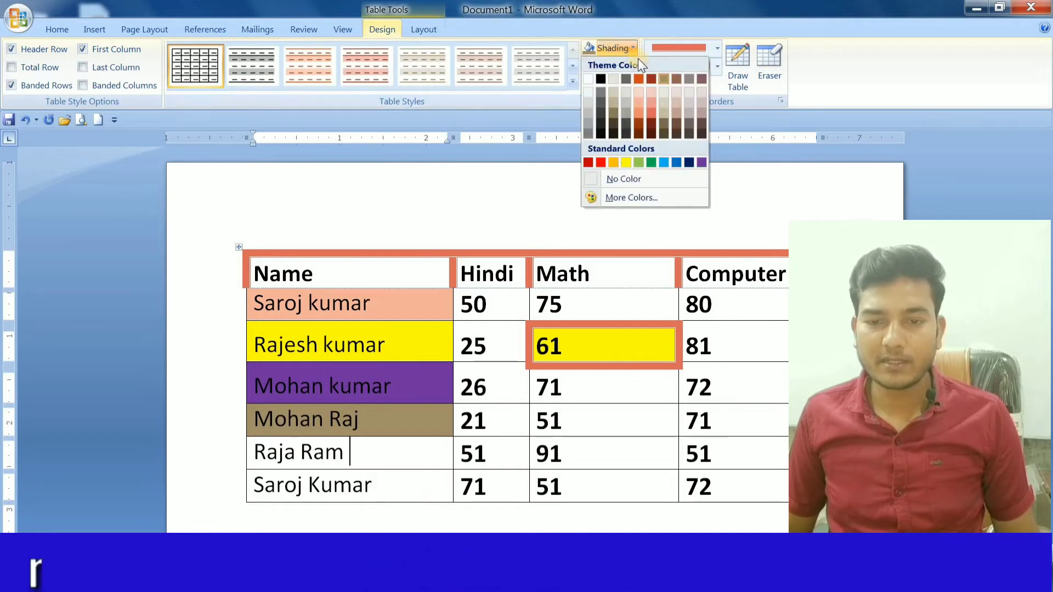
{"action": "left_click", "coordinate": [612, 79]}
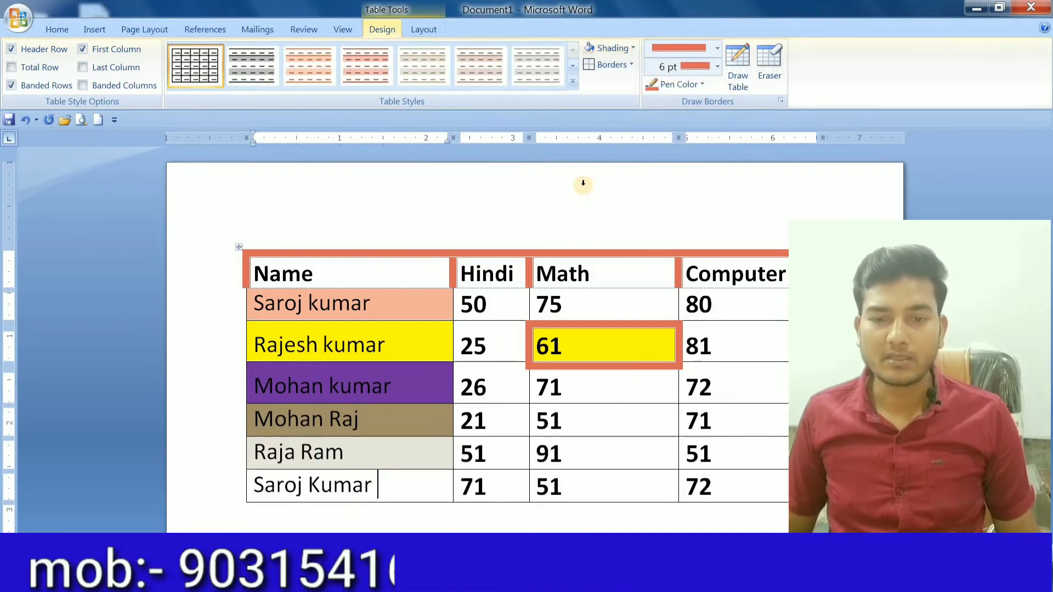
Shade the last student's name cell light brown and the Name header cell Brown, Accent 6, Lighter 60%.
{"action": "left_click", "coordinate": [628, 50]}
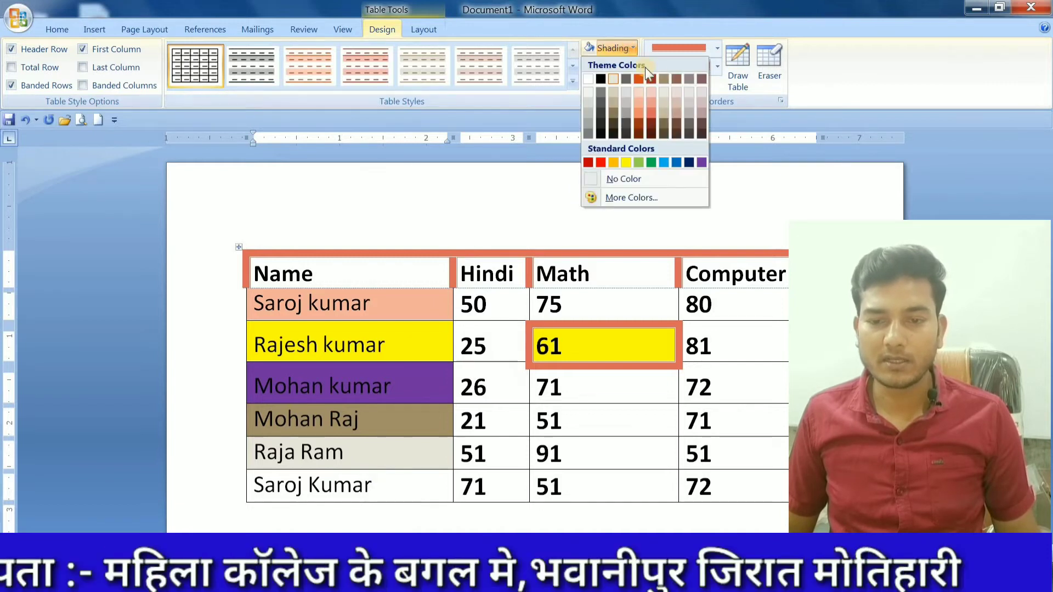
{"action": "left_click", "coordinate": [700, 113]}
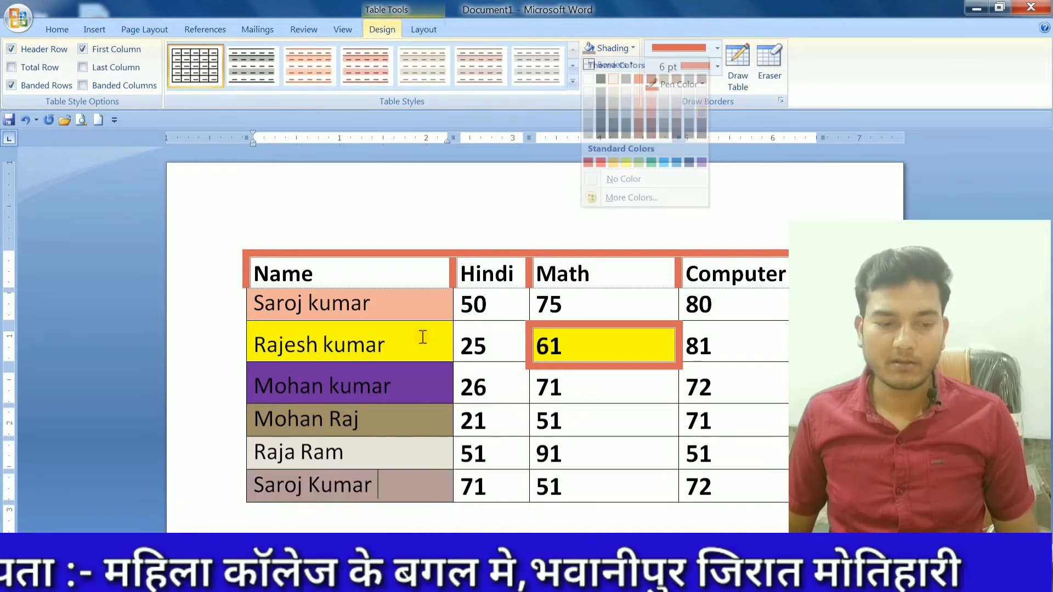
{"action": "left_click", "coordinate": [371, 282]}
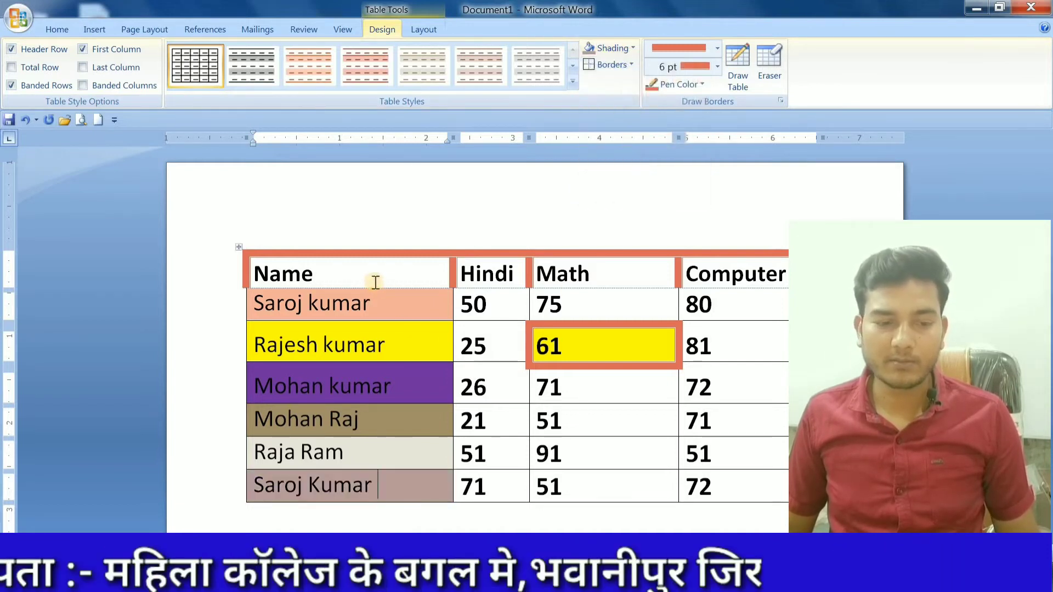
{"action": "left_click", "coordinate": [634, 51]}
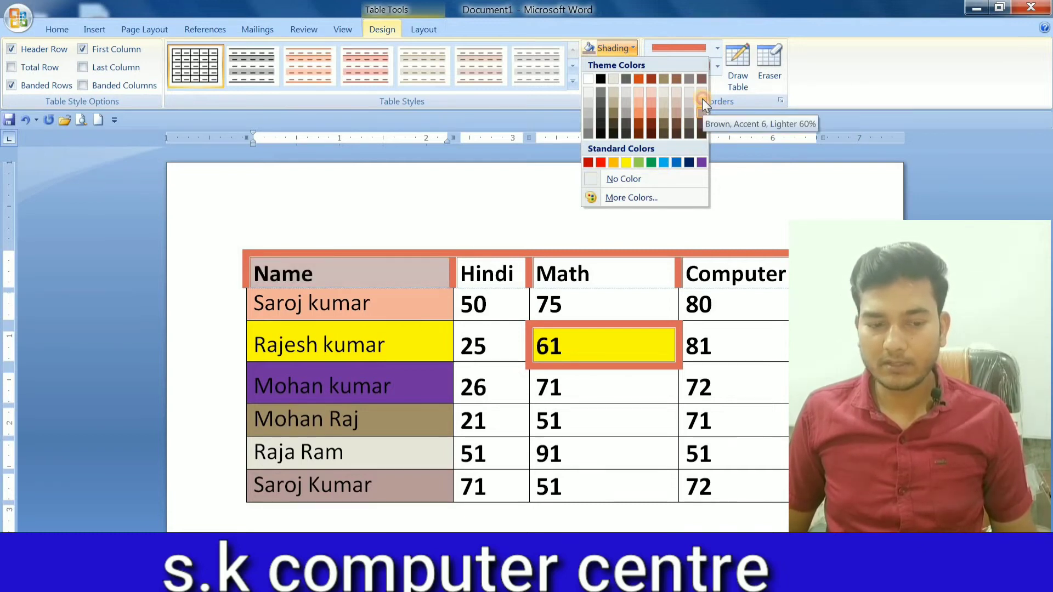
{"action": "left_click", "coordinate": [702, 99]}
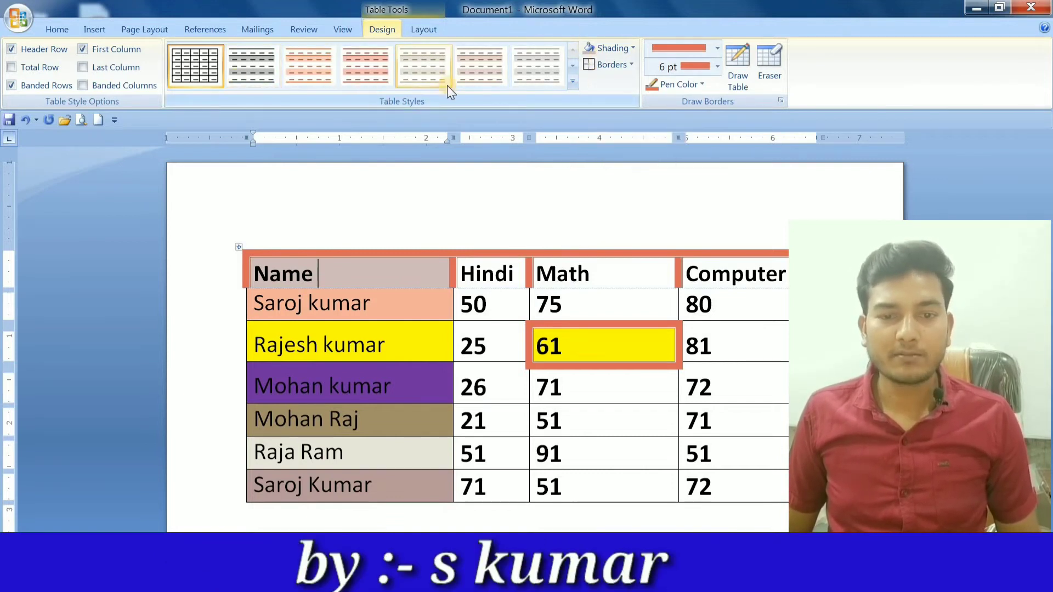
Select the whole table and try the light banded table styles in gray, brown and tan on it.
{"action": "left_click", "coordinate": [571, 82]}
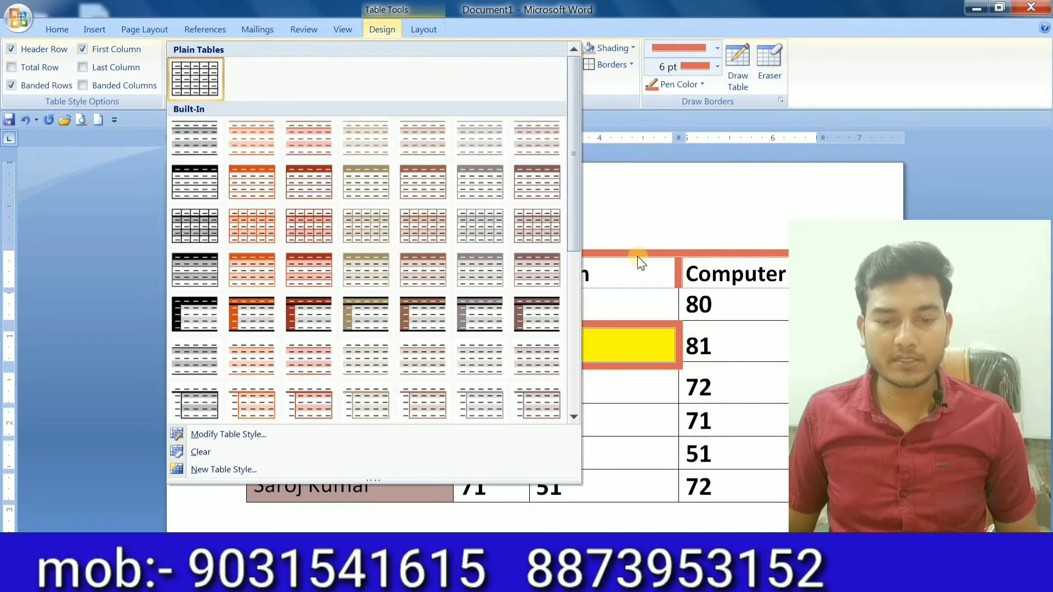
{"action": "left_click", "coordinate": [345, 280]}
{"action": "left_click_drag", "start_coordinate": [345, 280], "coordinate": [804, 403]}
{"action": "scroll", "coordinate": [698, 328], "scroll_direction": "down", "scroll_amount": 1}
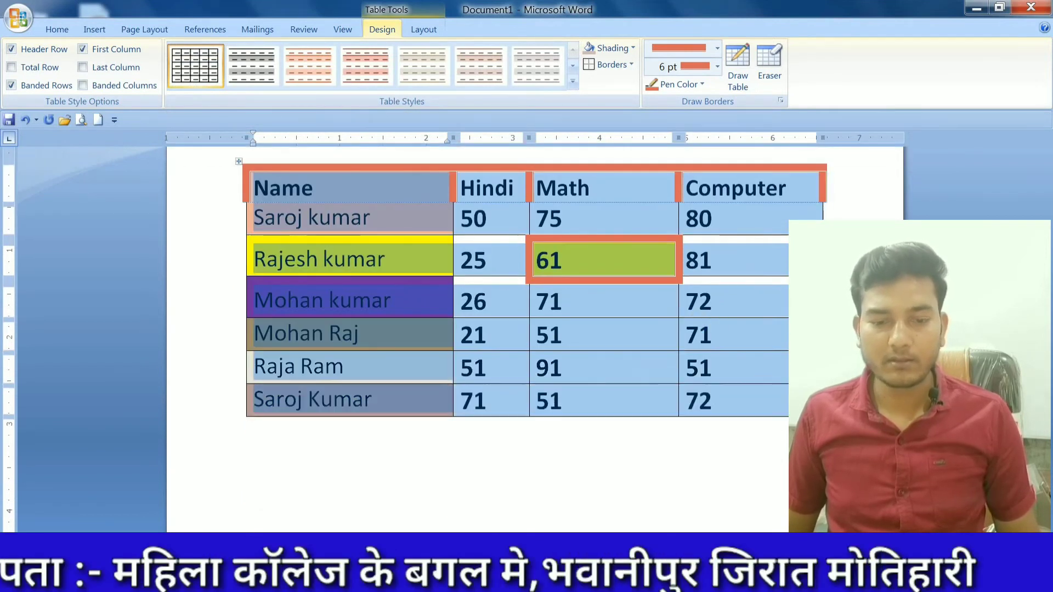
{"action": "scroll", "coordinate": [670, 338], "scroll_direction": "up", "scroll_amount": 1}
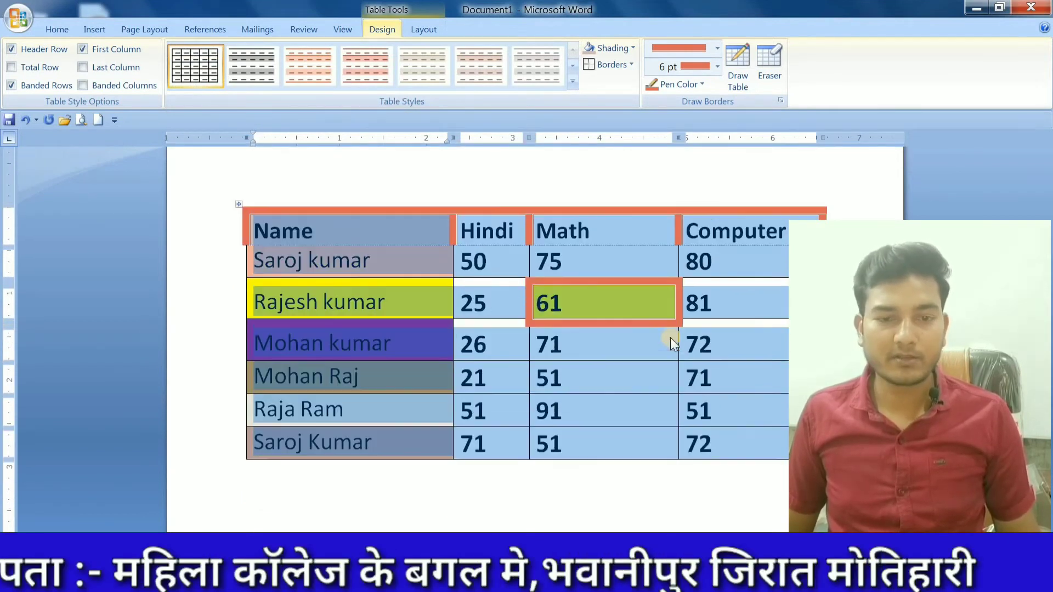
{"action": "left_click", "coordinate": [535, 77]}
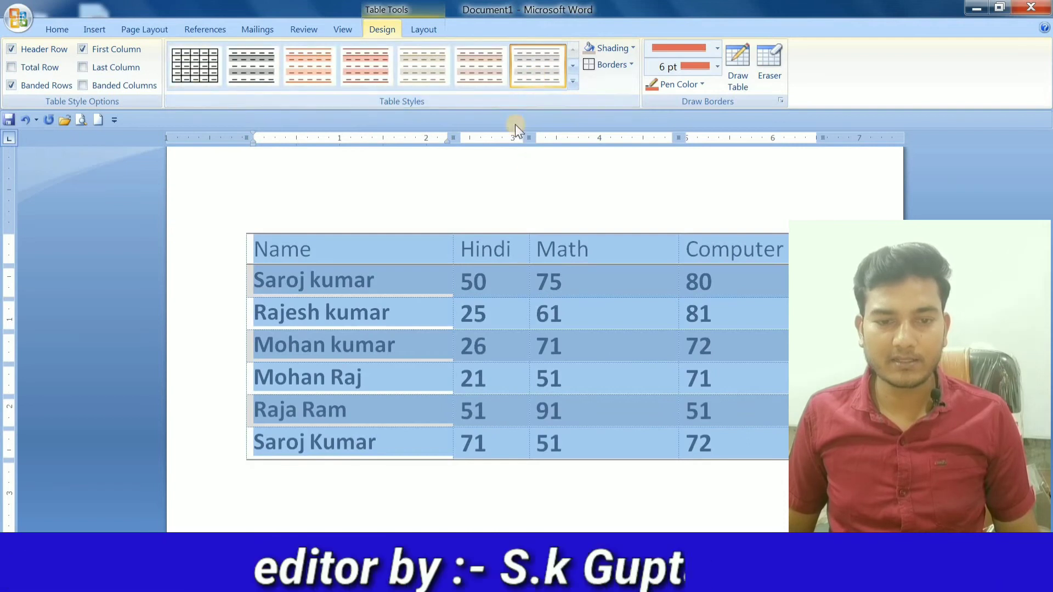
{"action": "left_click", "coordinate": [483, 77]}
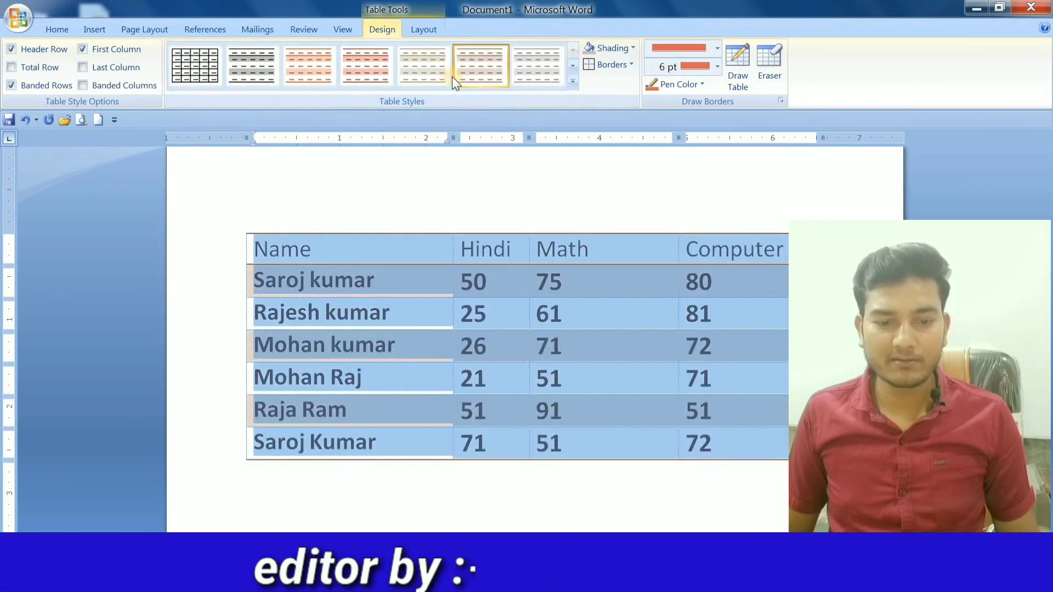
{"action": "left_click", "coordinate": [433, 65]}
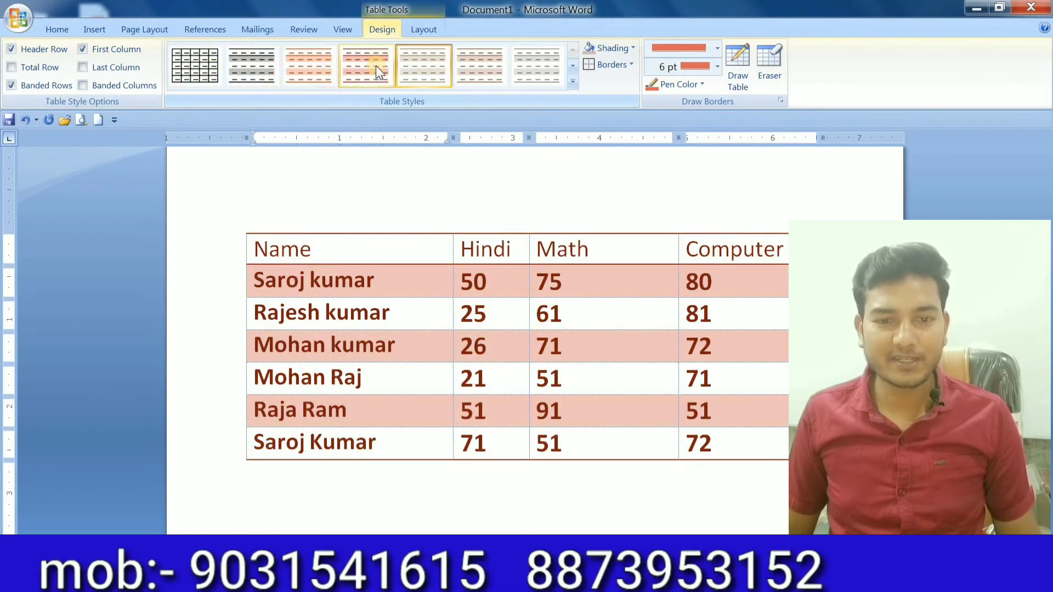
Apply the black Medium Shading 2 style to the whole table, and replace it with the orange Medium Shading 2 - Accent 1 style.
{"action": "key", "text": "ctrl+a"}
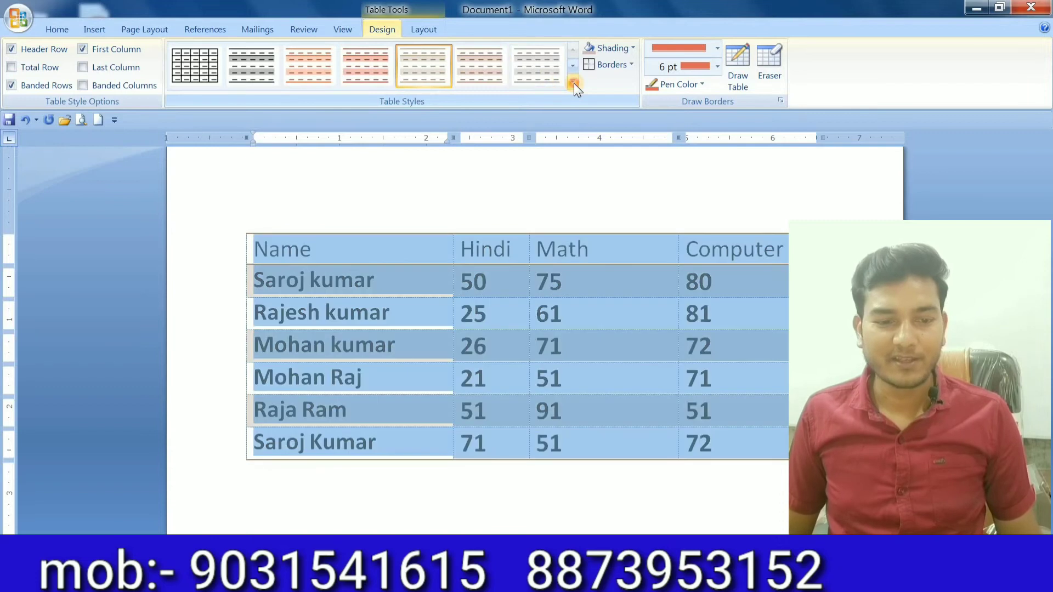
{"action": "left_click", "coordinate": [574, 83]}
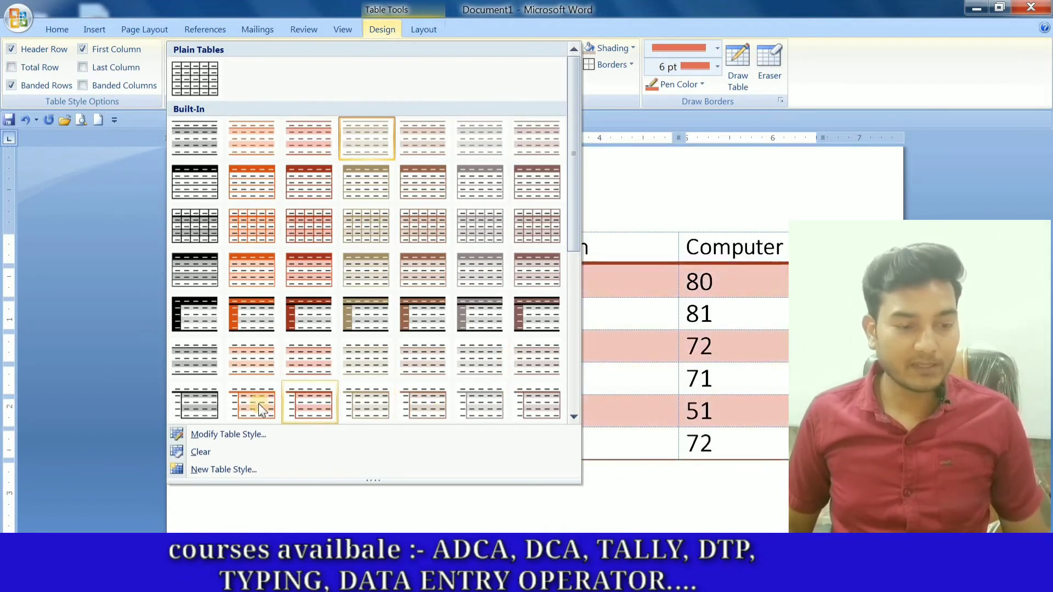
{"action": "left_click", "coordinate": [196, 314]}
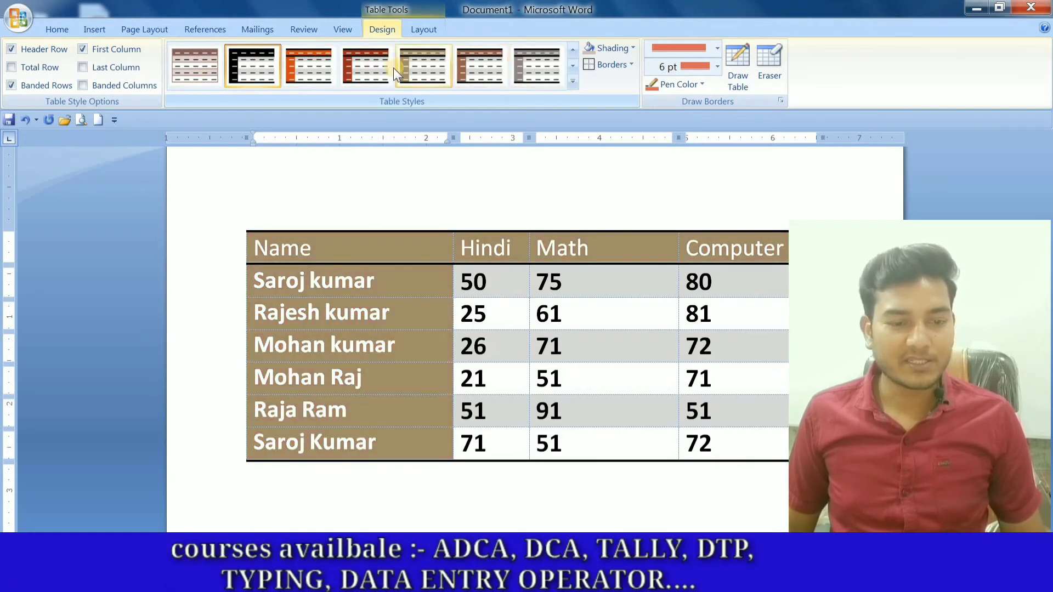
{"action": "left_click", "coordinate": [305, 71]}
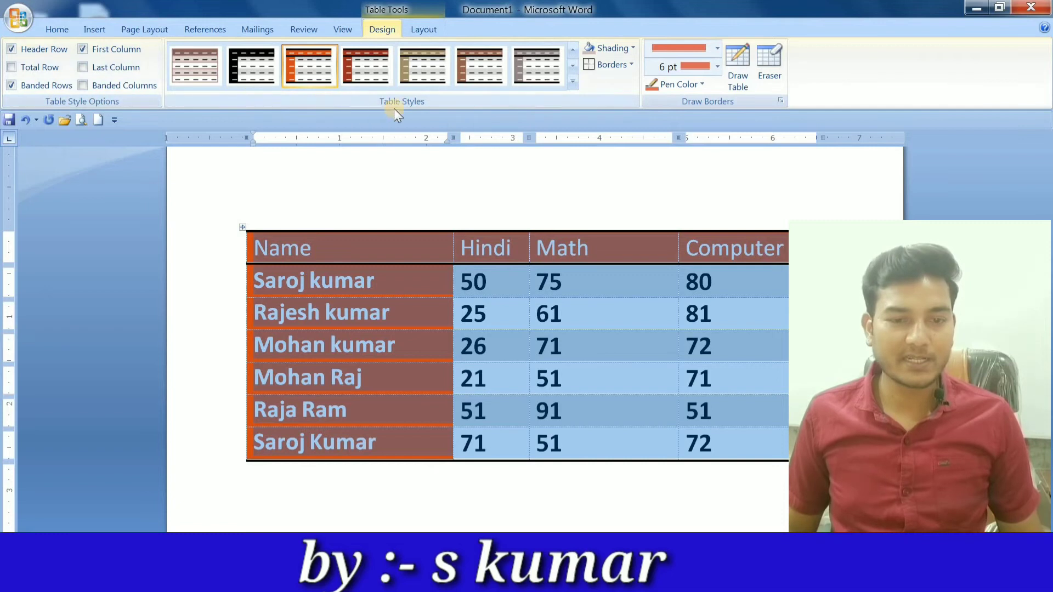
Modify the Medium Shading 2 - Accent 1 table style by setting the whole table's fill color to yellow.
{"action": "left_click", "coordinate": [572, 82]}
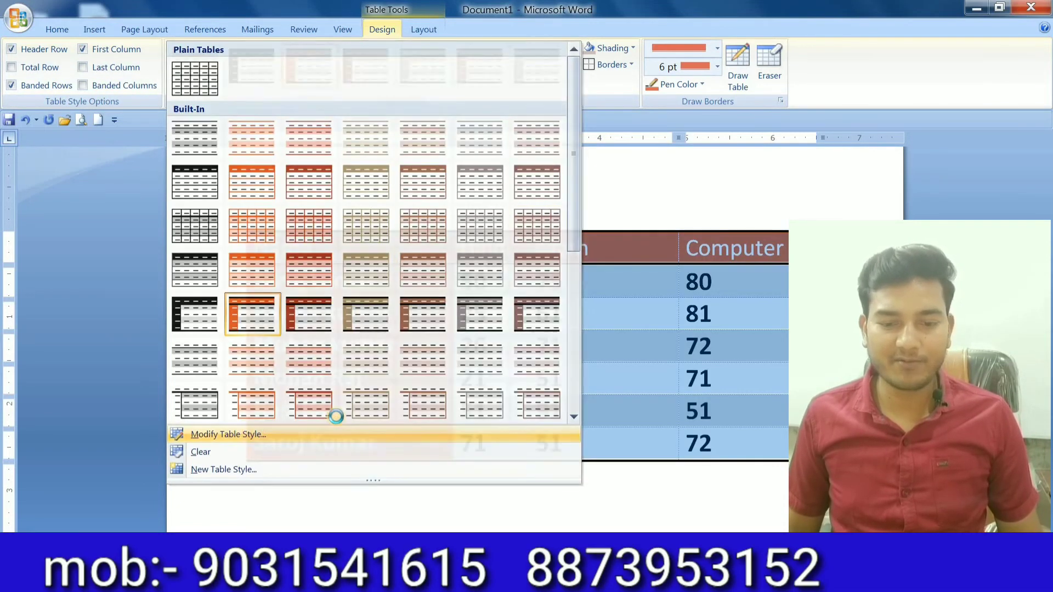
{"action": "left_click", "coordinate": [329, 432]}
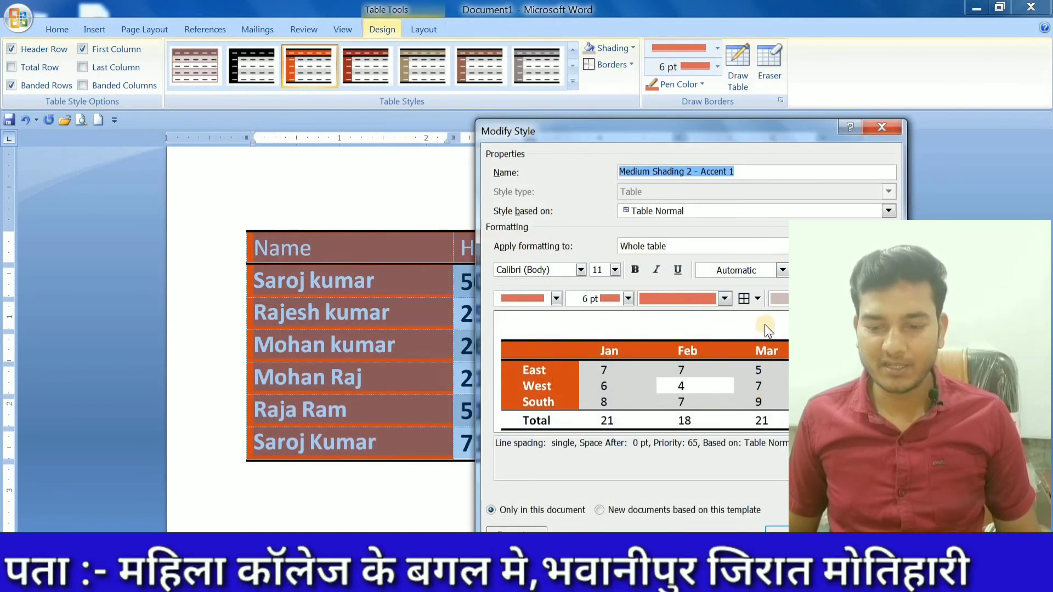
{"action": "left_click", "coordinate": [779, 298]}
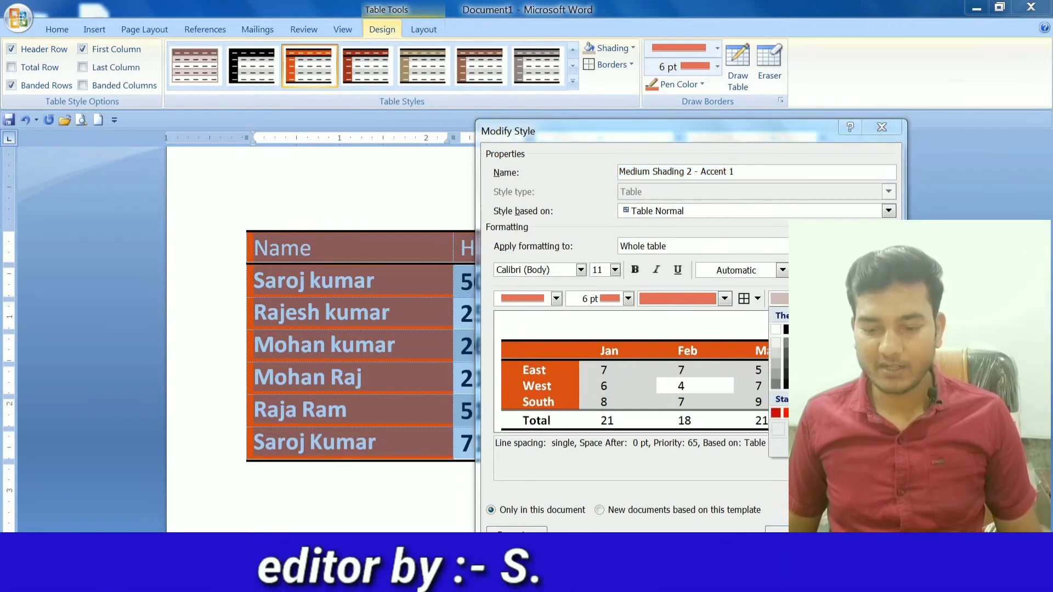
{"action": "left_click", "coordinate": [812, 413]}
{"action": "left_click", "coordinate": [795, 535]}
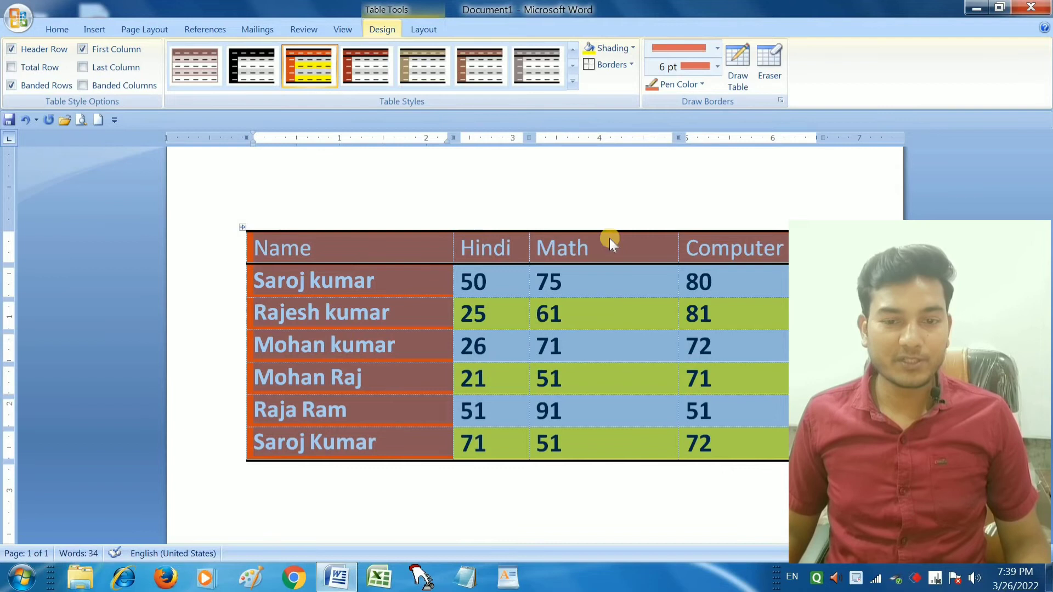
Clear the table's style and undo the clearing, comparing both versions by redoing and undoing it again.
{"action": "left_click", "coordinate": [570, 78]}
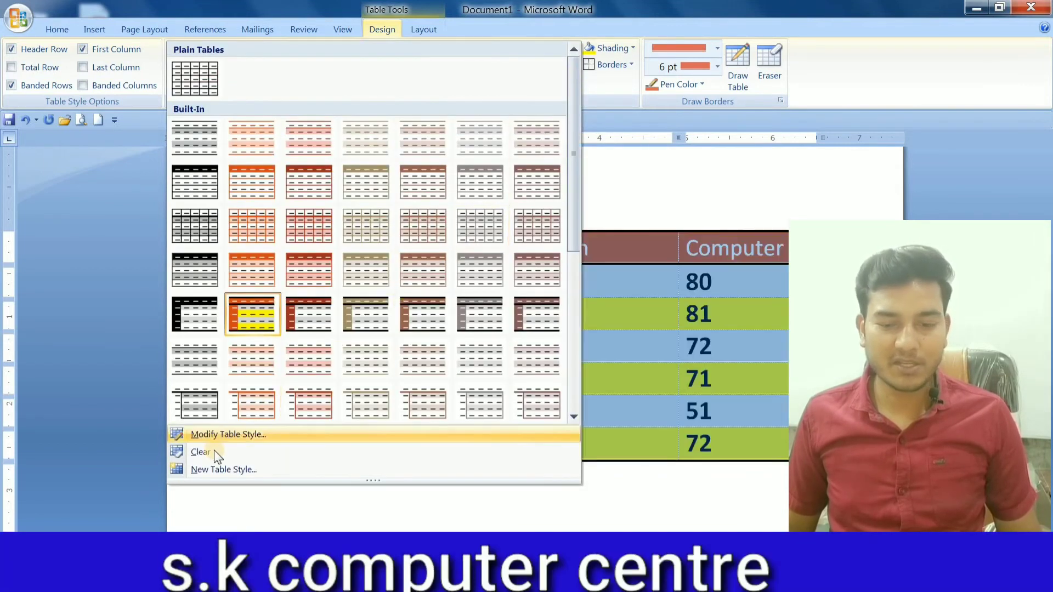
{"action": "left_click", "coordinate": [201, 451]}
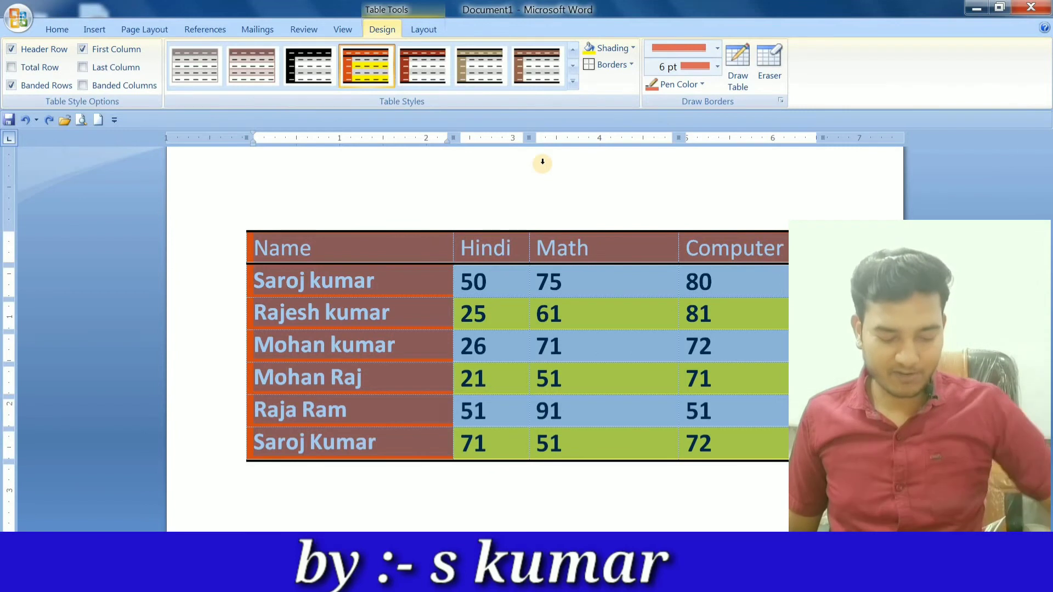
{"action": "key", "text": "ctrl+y"}
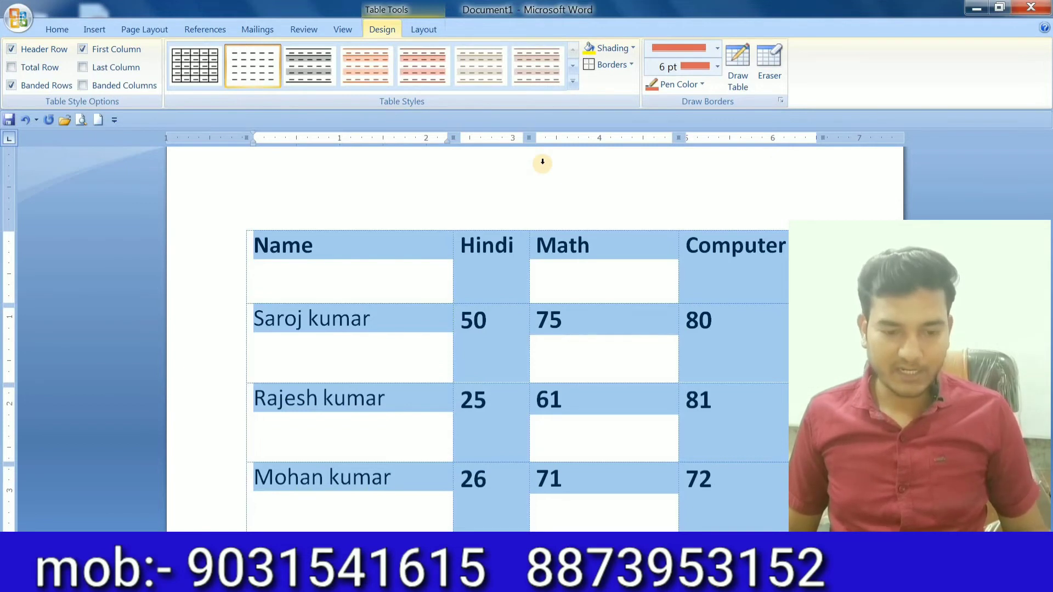
{"action": "key", "text": "ctrl+z"}
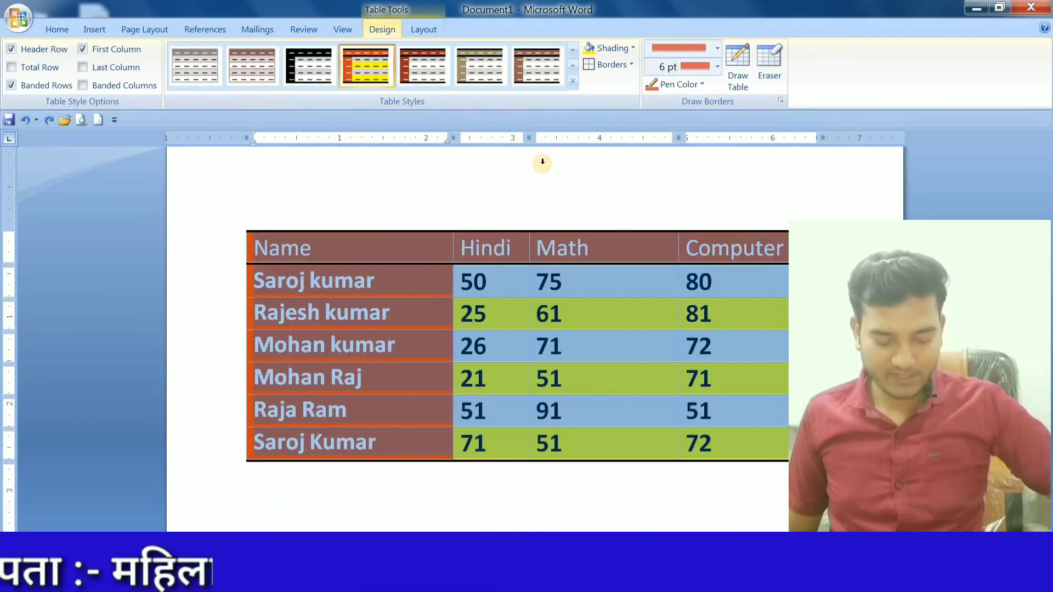
{"action": "key", "text": "ctrl+y"}
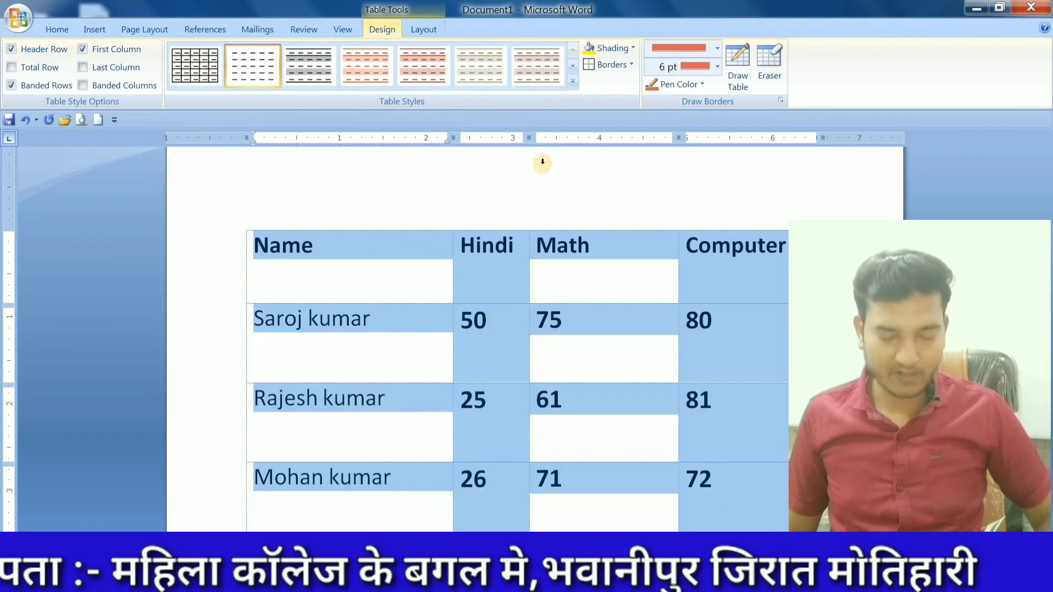
{"action": "key", "text": "ctrl+z"}
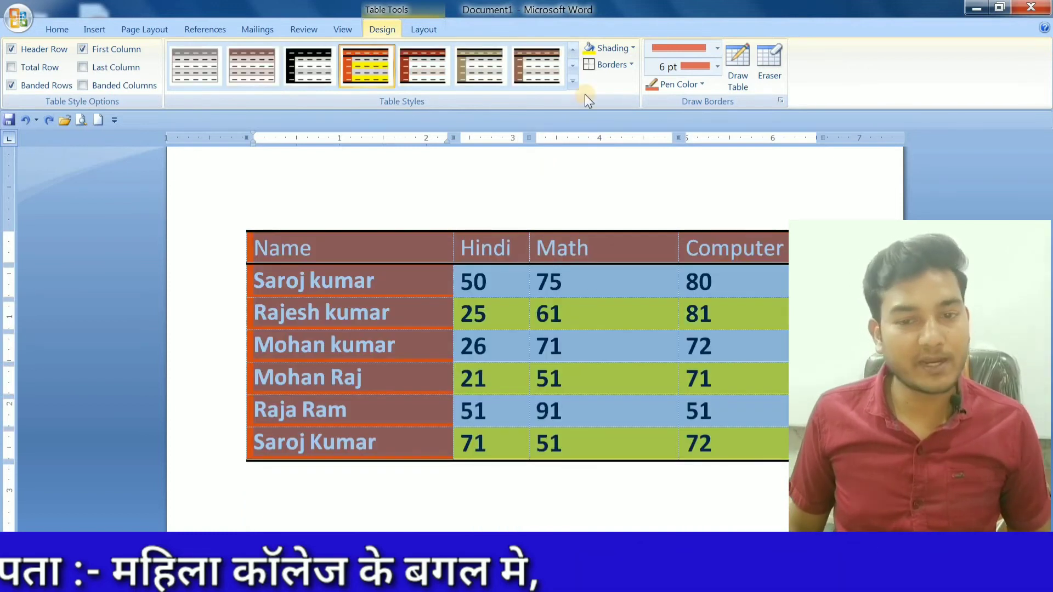
Create a new table style for the whole table with all borders in 6 pt orange-red and a green fill.
{"action": "left_click", "coordinate": [571, 82]}
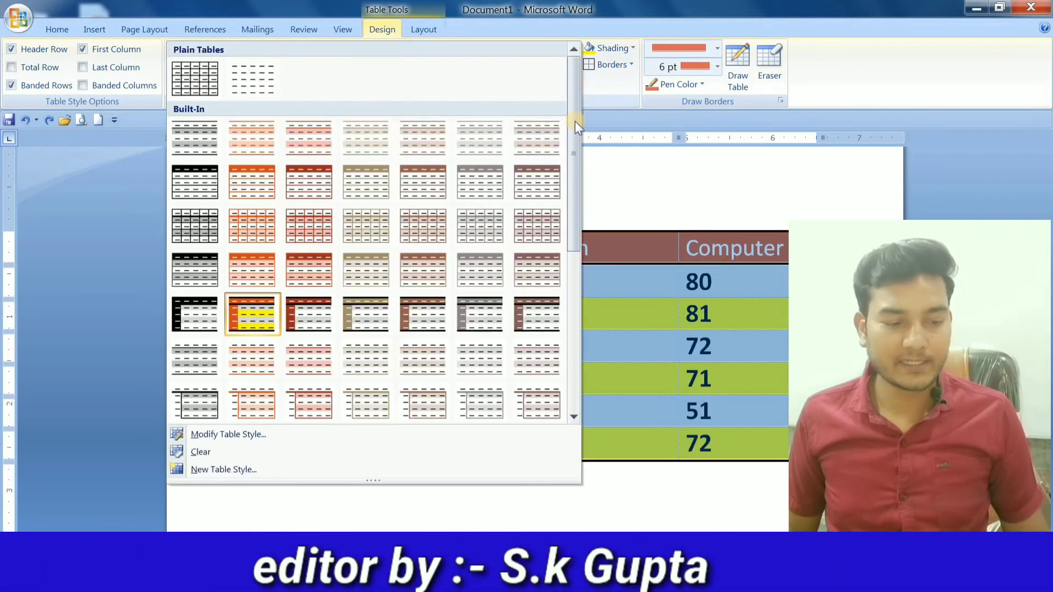
{"action": "left_click", "coordinate": [241, 469]}
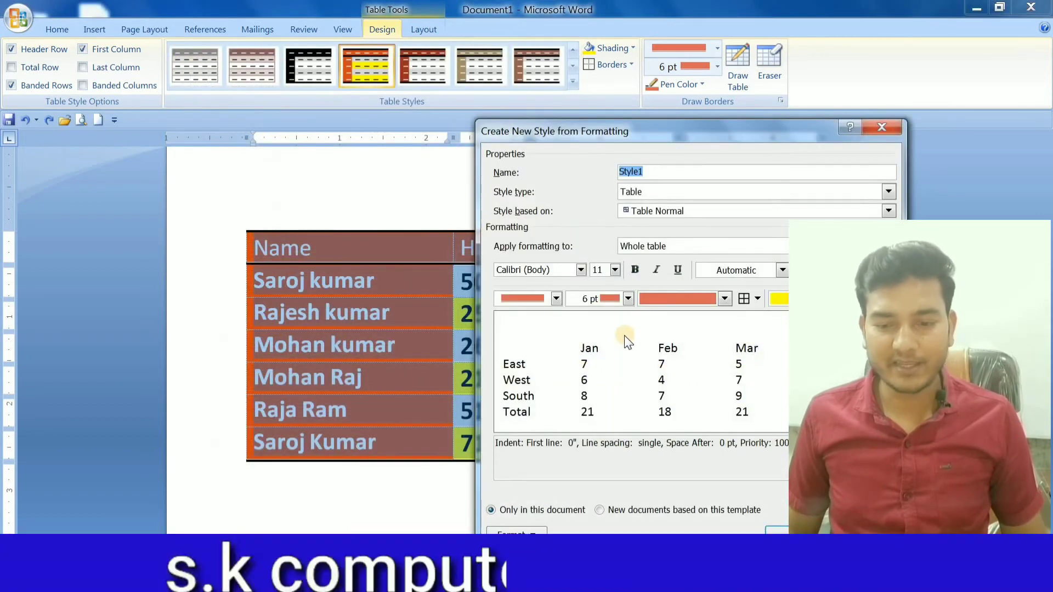
{"action": "left_click", "coordinate": [757, 299]}
{"action": "left_click", "coordinate": [759, 324]}
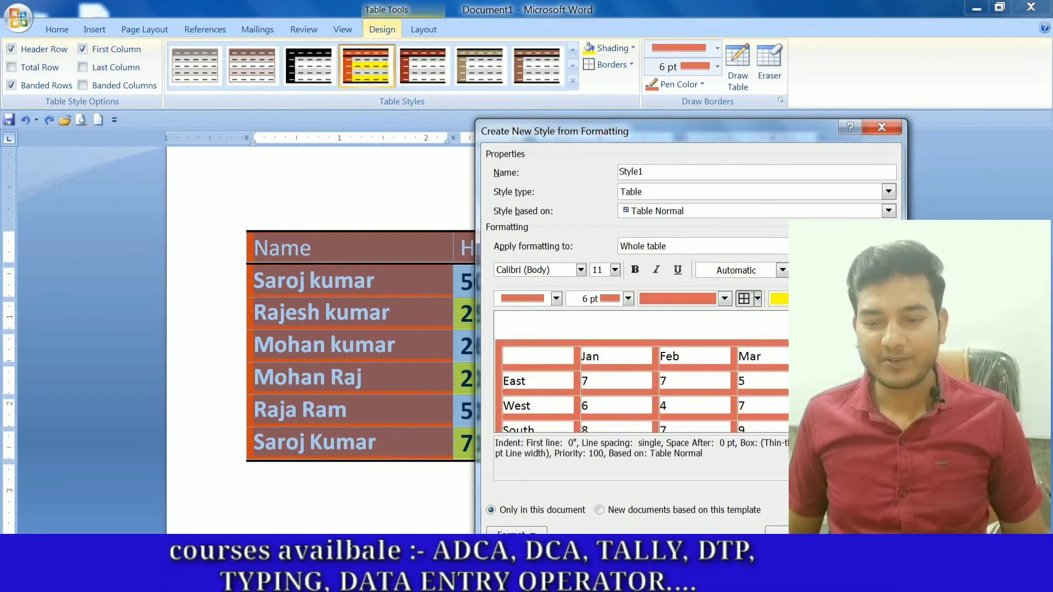
{"action": "left_click", "coordinate": [855, 299]}
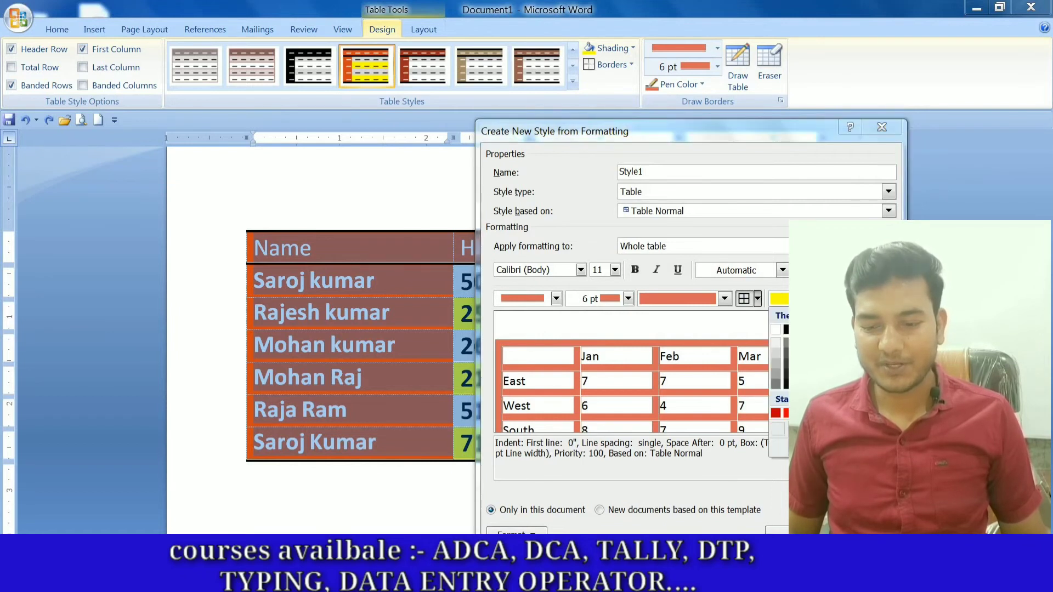
{"action": "left_click", "coordinate": [840, 413]}
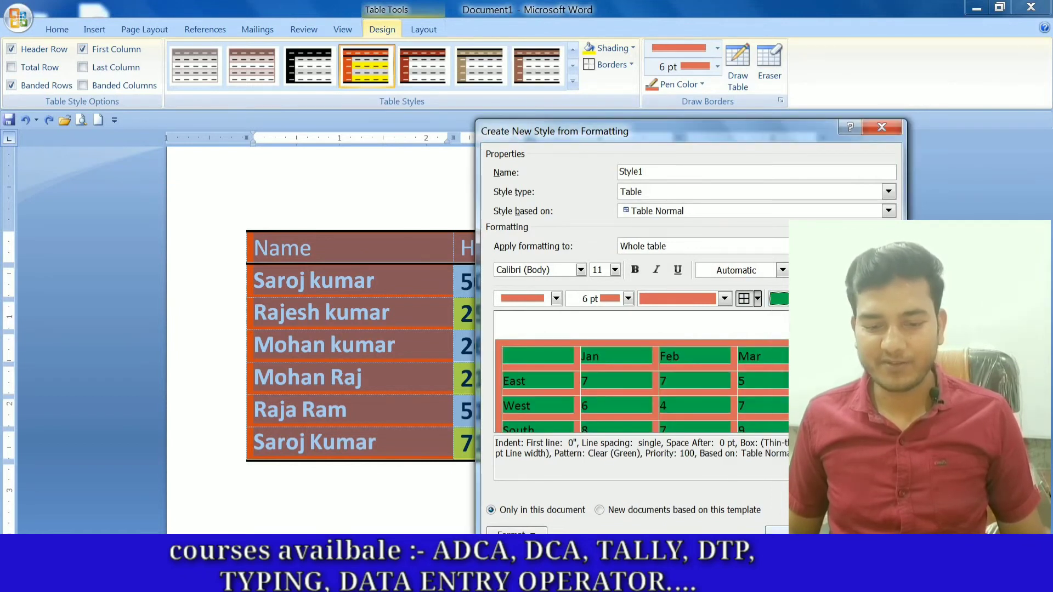
{"action": "left_click", "coordinate": [798, 538]}
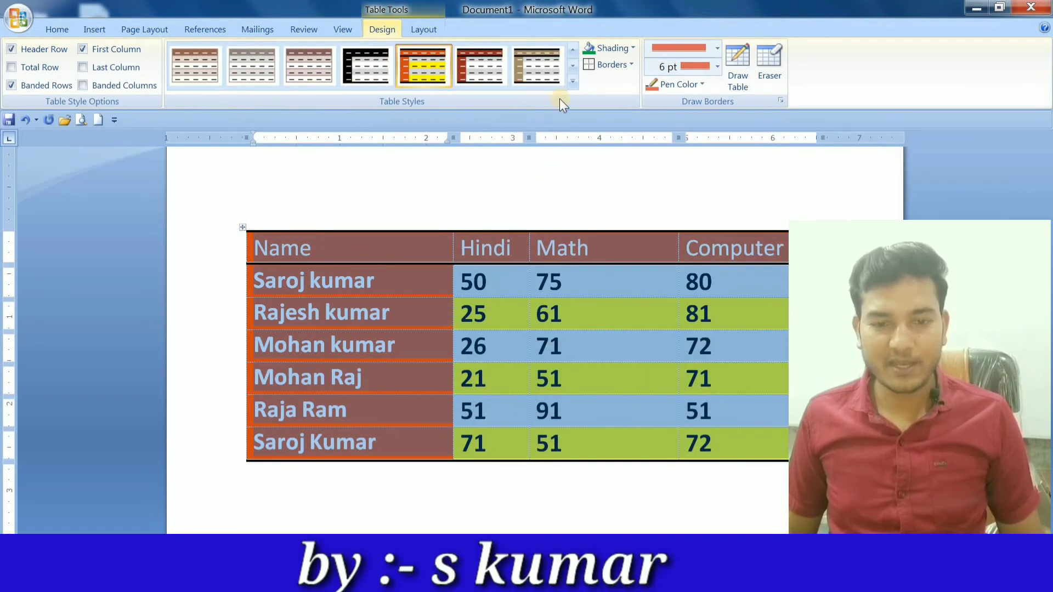
{"action": "left_click", "coordinate": [572, 81]}
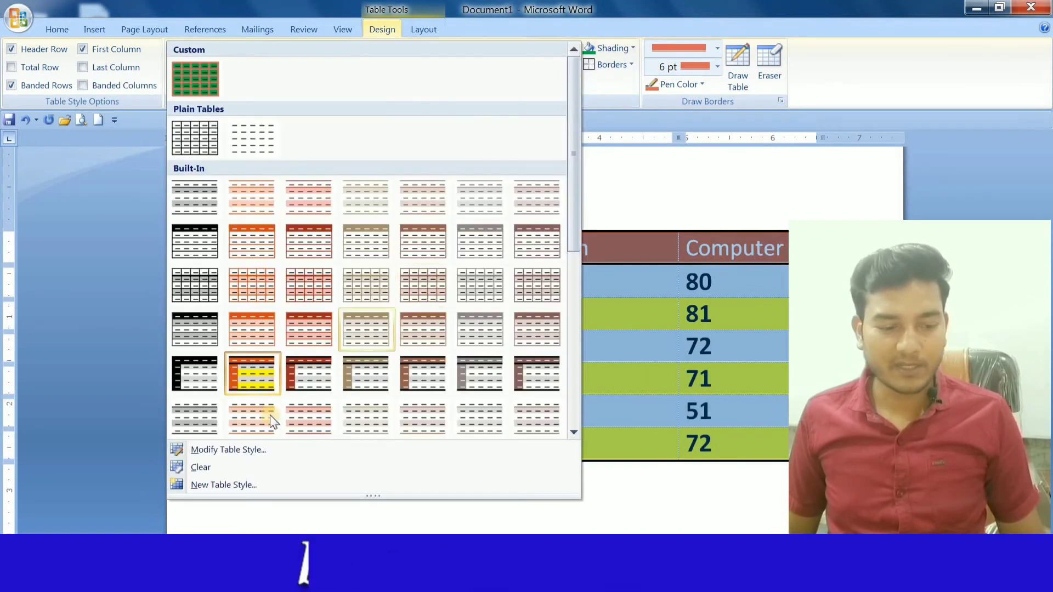
{"action": "left_click", "coordinate": [219, 483]}
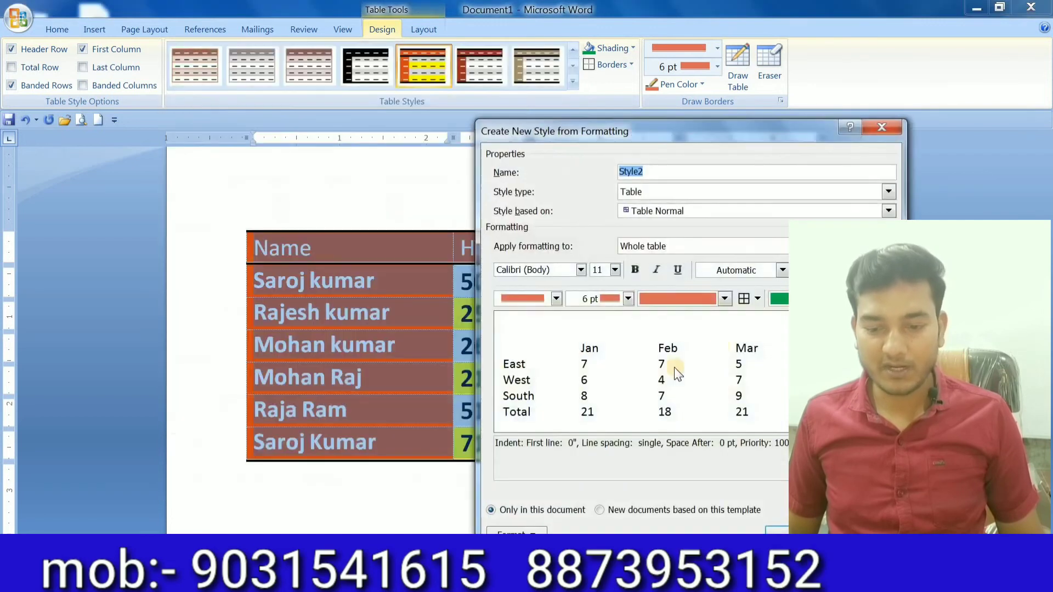
{"action": "left_click", "coordinate": [746, 299]}
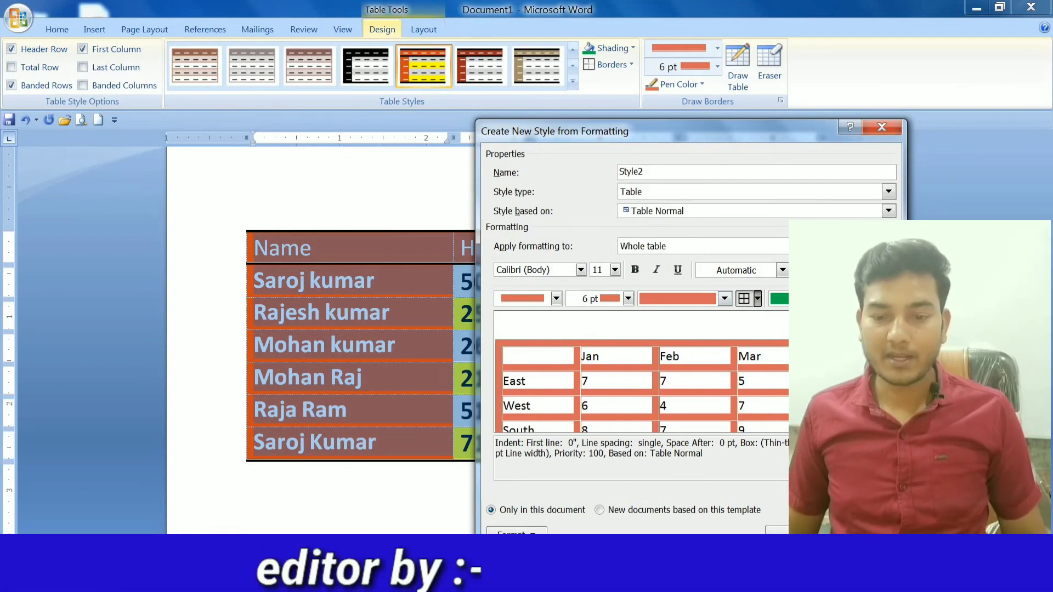
{"action": "left_click", "coordinate": [889, 130]}
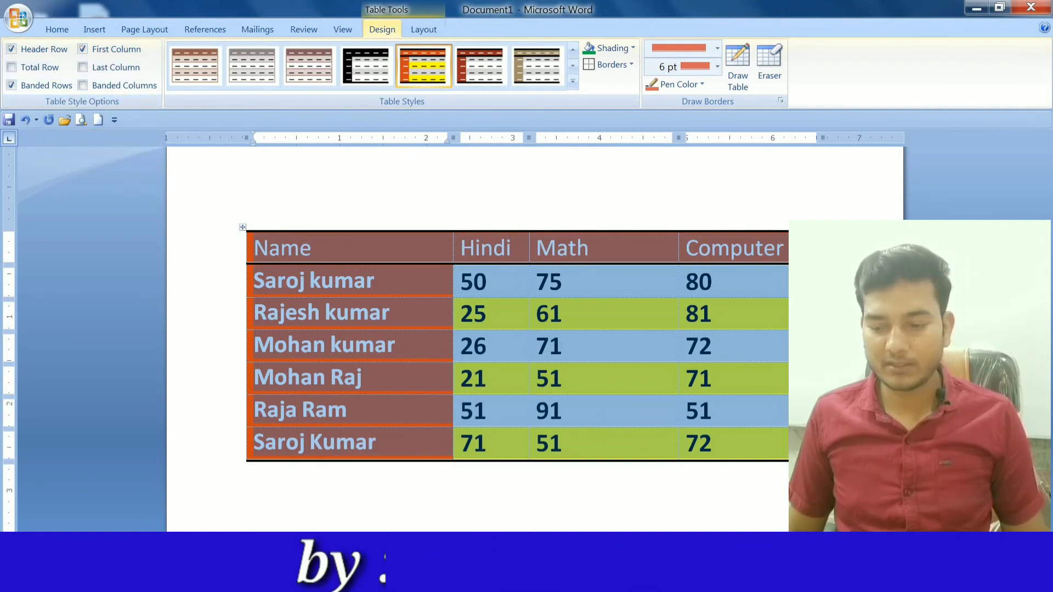
Examine the marks table at a larger size, from its last row back up to the header row.
{"action": "scroll", "coordinate": [526, 340], "scroll_direction": "up", "scroll_amount": 5}
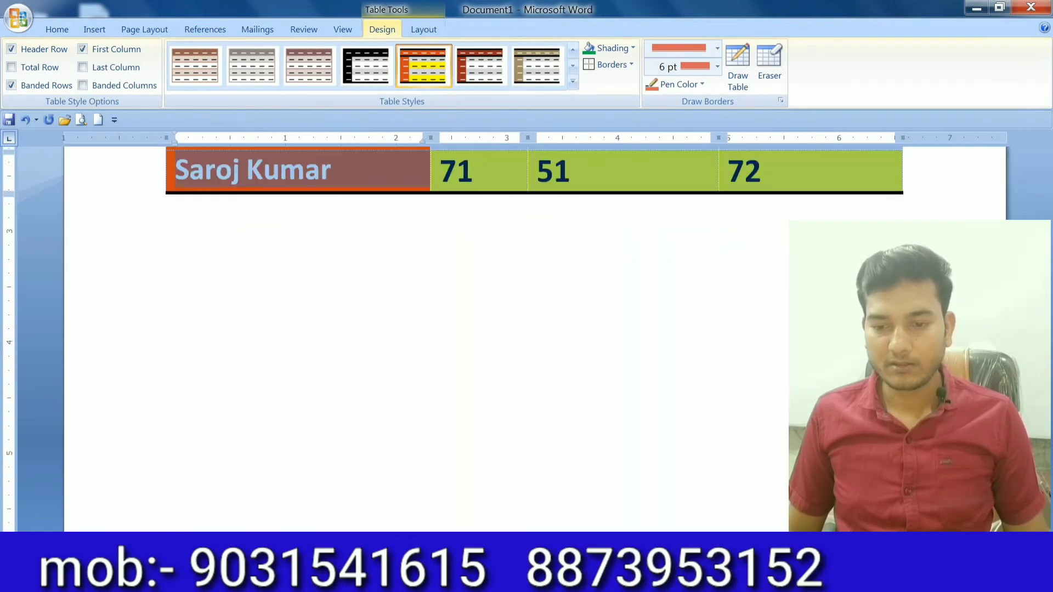
{"action": "scroll", "coordinate": [488, 329], "scroll_direction": "up", "scroll_amount": 5}
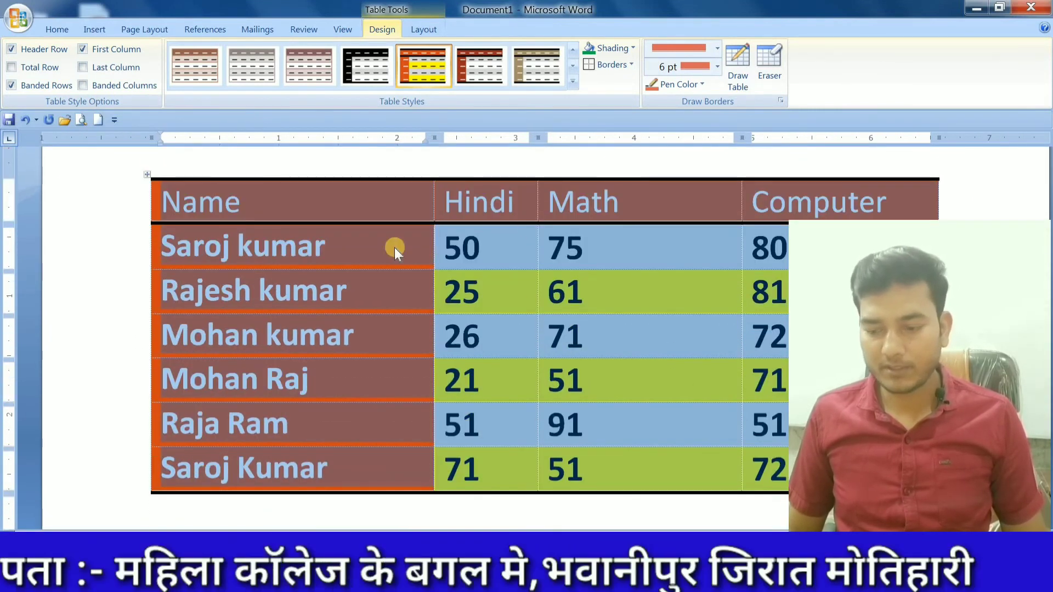
{"action": "scroll", "coordinate": [527, 329], "scroll_direction": "up", "scroll_amount": 4}
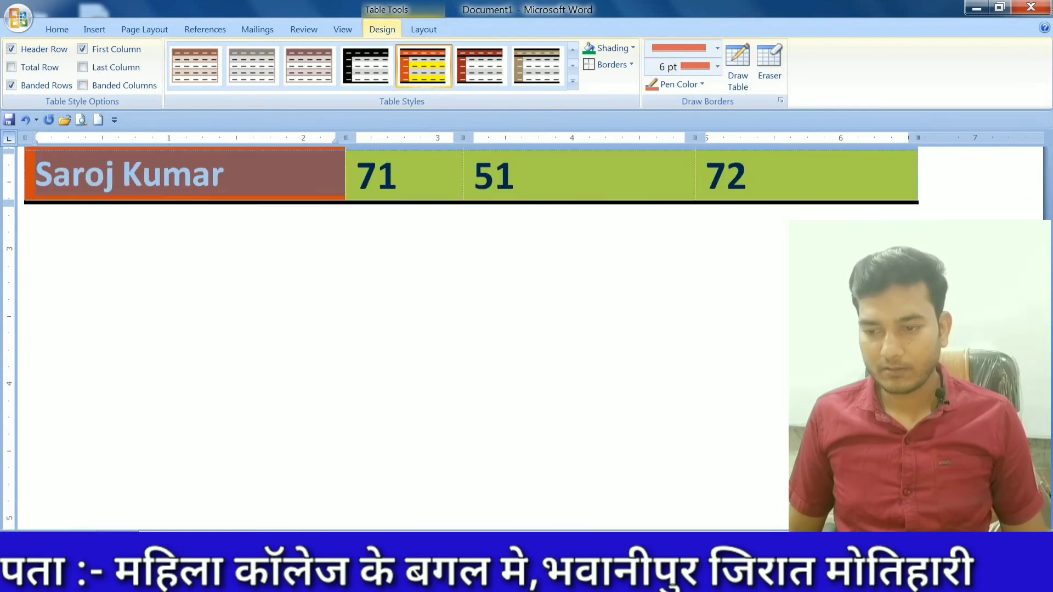
{"action": "left_click", "coordinate": [914, 552]}
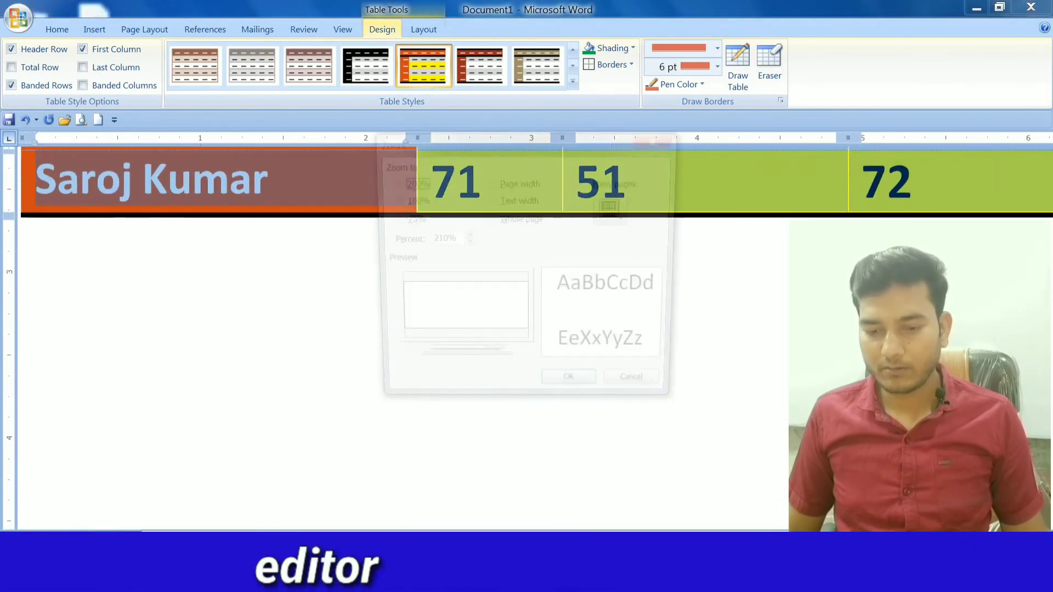
{"action": "left_click", "coordinate": [656, 137]}
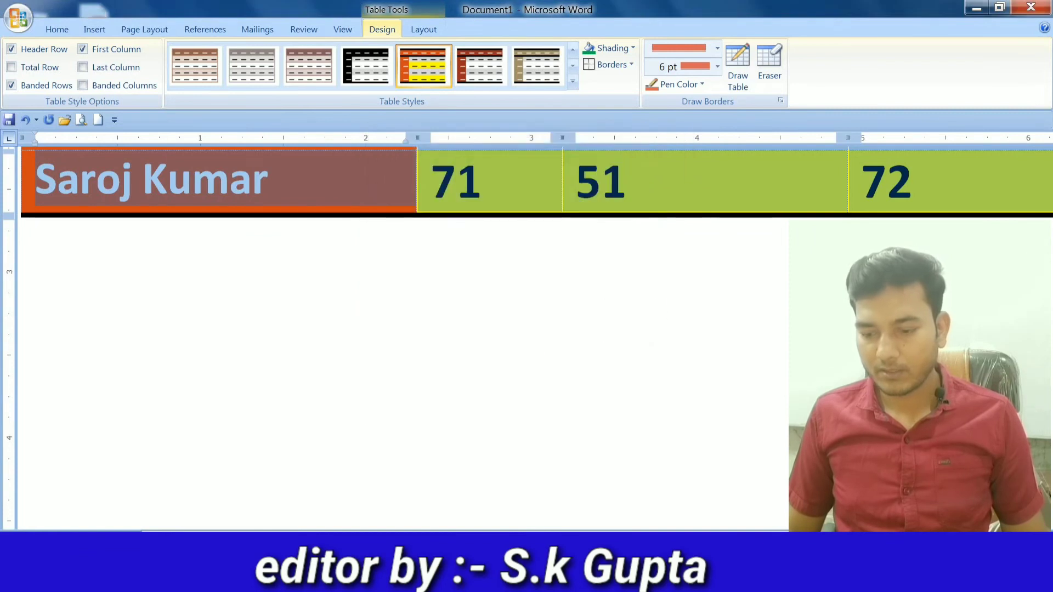
{"action": "left_click", "coordinate": [942, 554]}
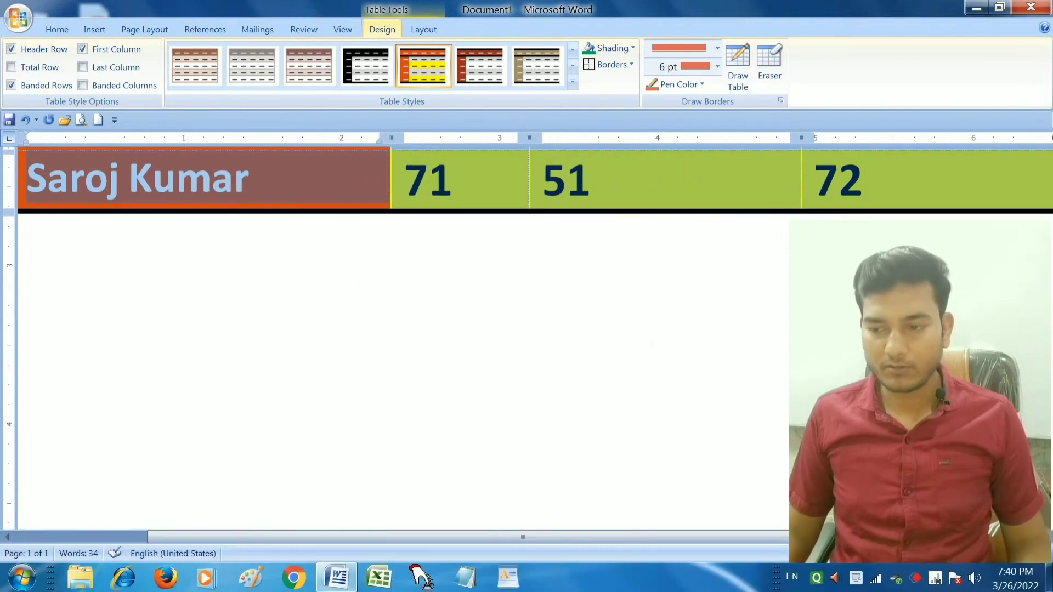
{"action": "scroll", "coordinate": [403, 329], "scroll_direction": "up", "scroll_amount": 3}
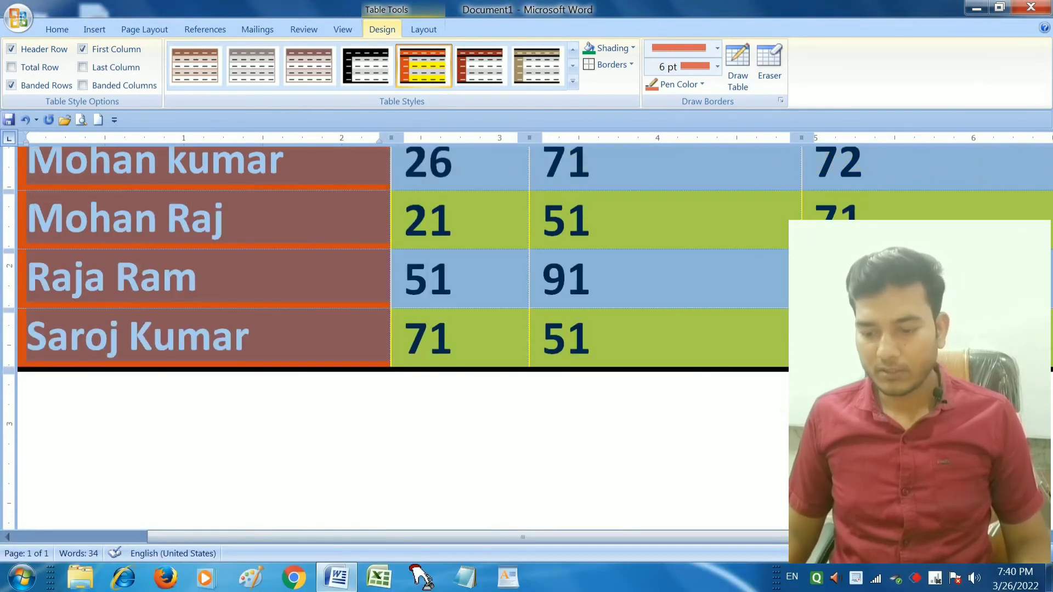
{"action": "scroll", "coordinate": [403, 329], "scroll_direction": "up", "scroll_amount": 2}
{"action": "scroll", "coordinate": [403, 329], "scroll_direction": "down", "scroll_amount": 1}
{"action": "left_click", "coordinate": [942, 554]}
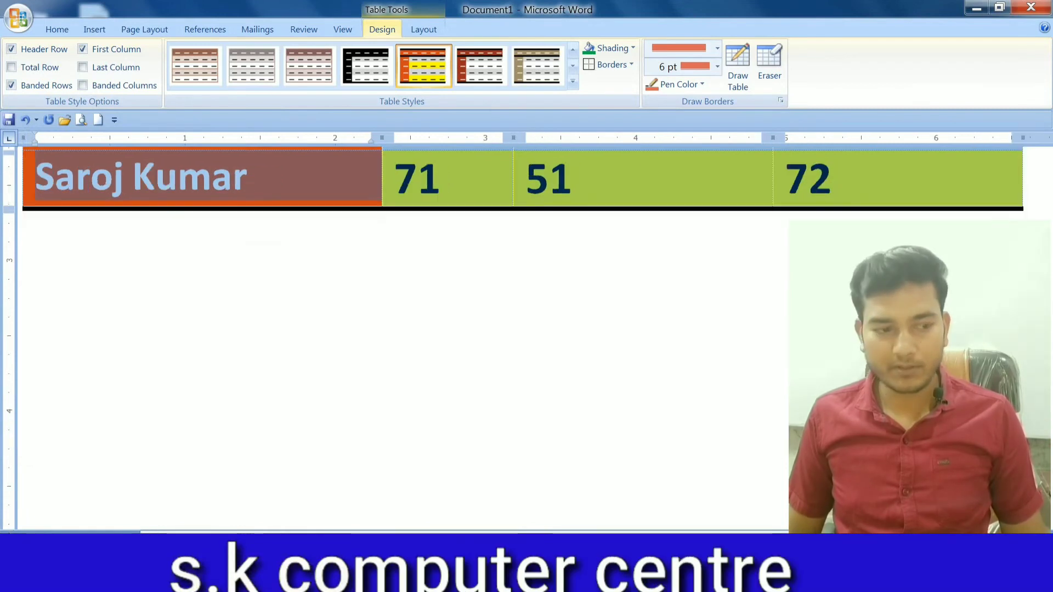
{"action": "scroll", "coordinate": [403, 329], "scroll_direction": "up", "scroll_amount": 5}
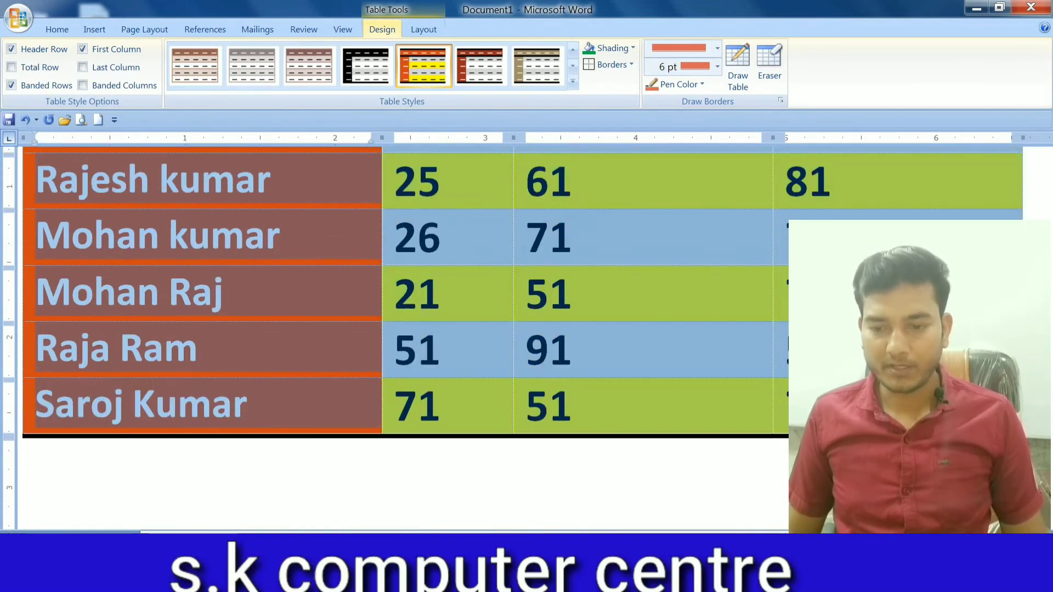
{"action": "scroll", "coordinate": [403, 329], "scroll_direction": "up", "scroll_amount": 1}
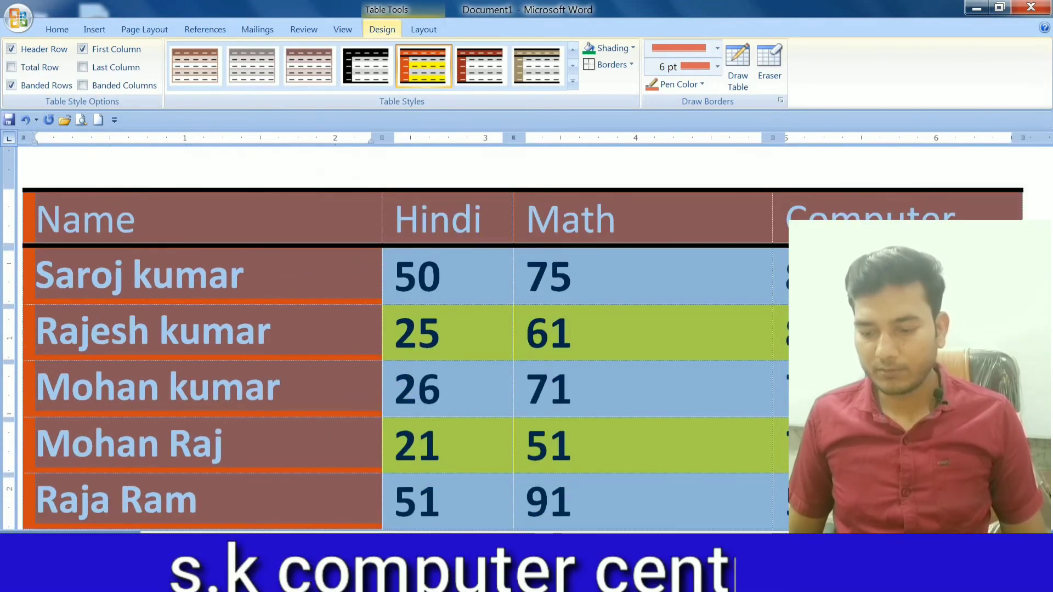
{"action": "left_click", "coordinate": [942, 554]}
{"action": "scroll", "coordinate": [403, 329], "scroll_direction": "up", "scroll_amount": 6}
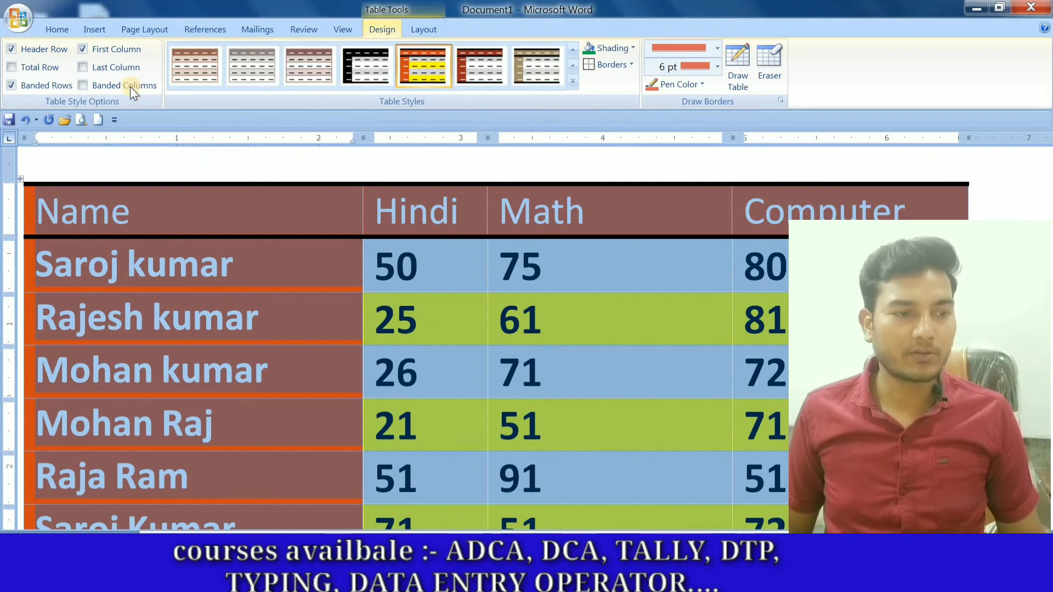
Compare the table with and without the First Column formatting, finishing with the option turned on.
{"action": "left_click", "coordinate": [80, 50]}
{"action": "left_click", "coordinate": [80, 50]}
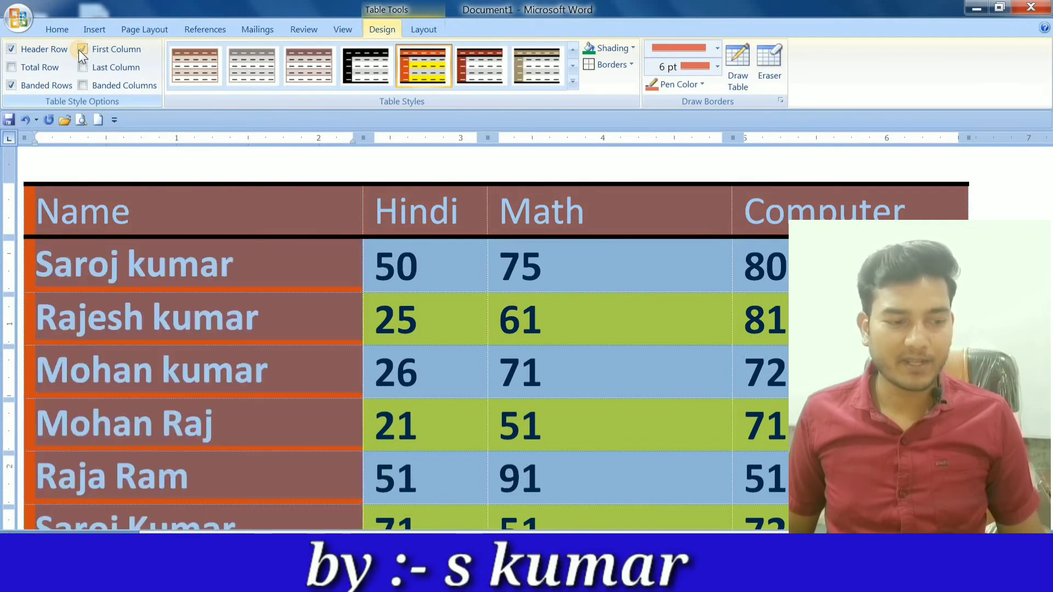
{"action": "left_click", "coordinate": [80, 50]}
{"action": "left_click", "coordinate": [79, 49]}
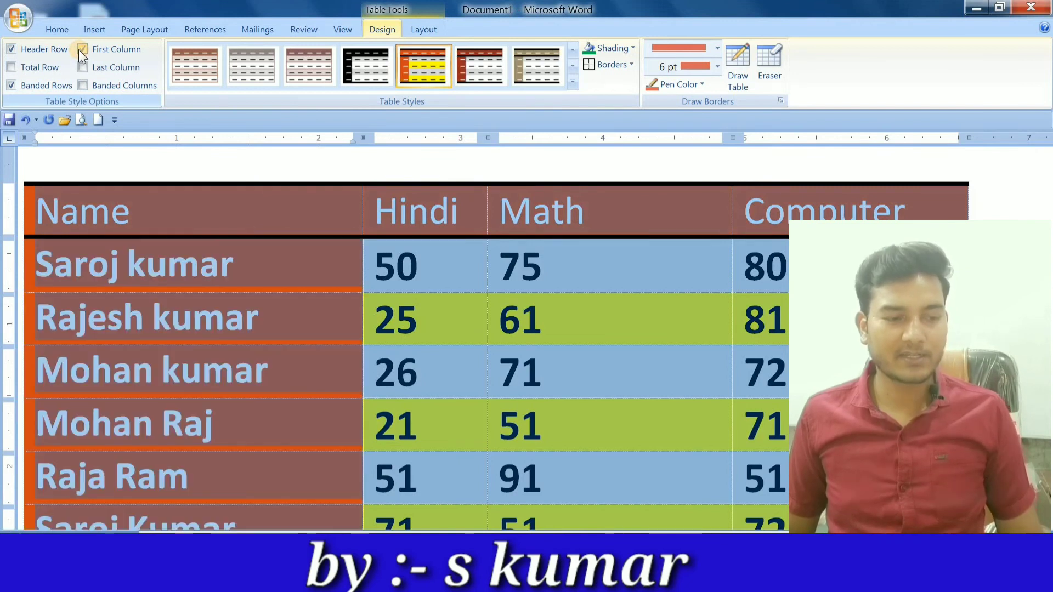
{"action": "left_click", "coordinate": [79, 49]}
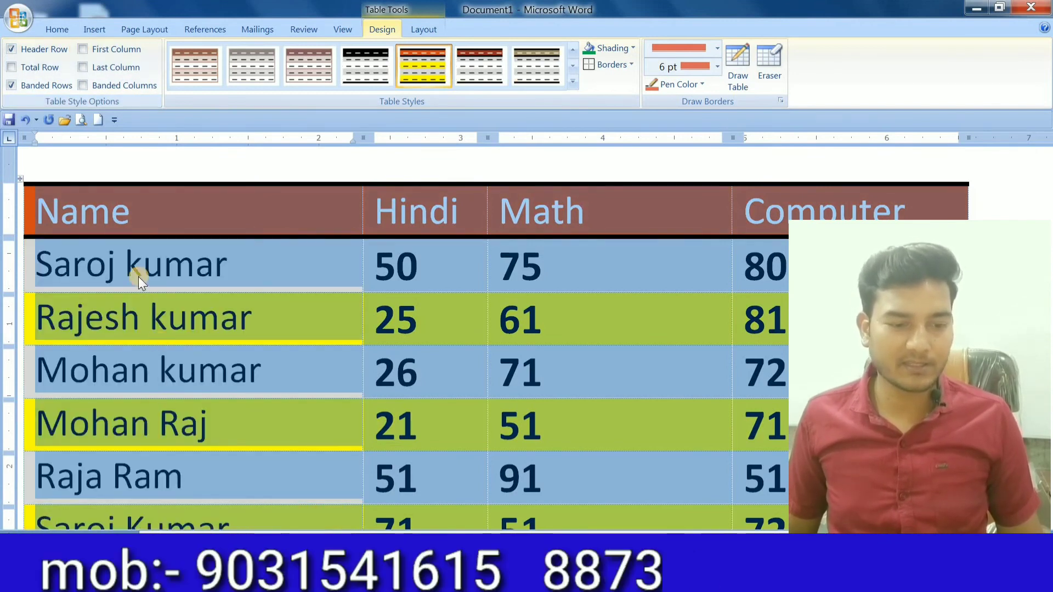
{"action": "left_click", "coordinate": [82, 49]}
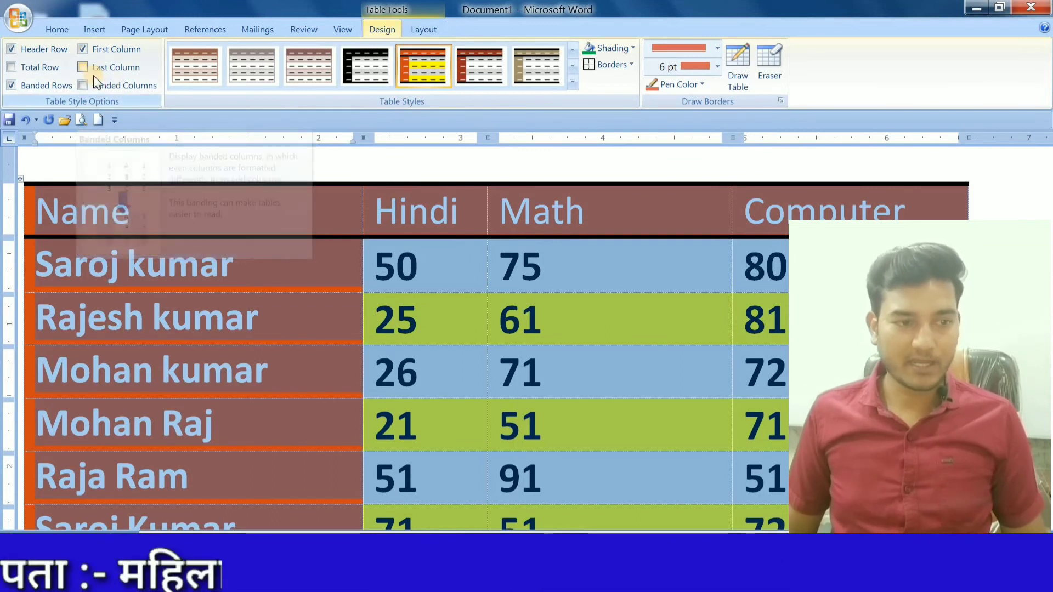
Try the First Column and Last Column formatting separately, finishing with both options turned on.
{"action": "left_click", "coordinate": [89, 68]}
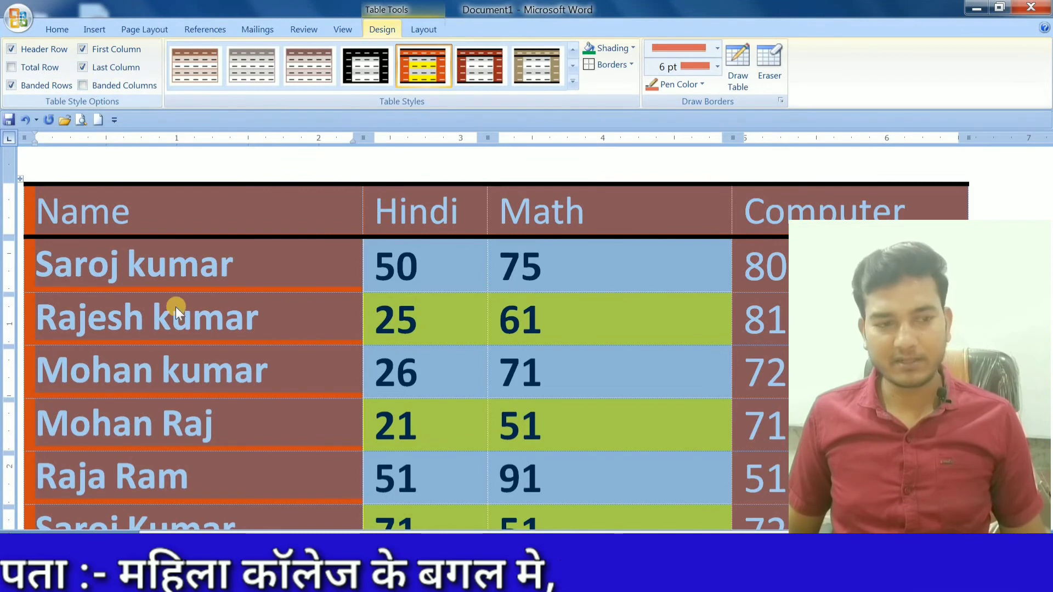
{"action": "left_click", "coordinate": [80, 67]}
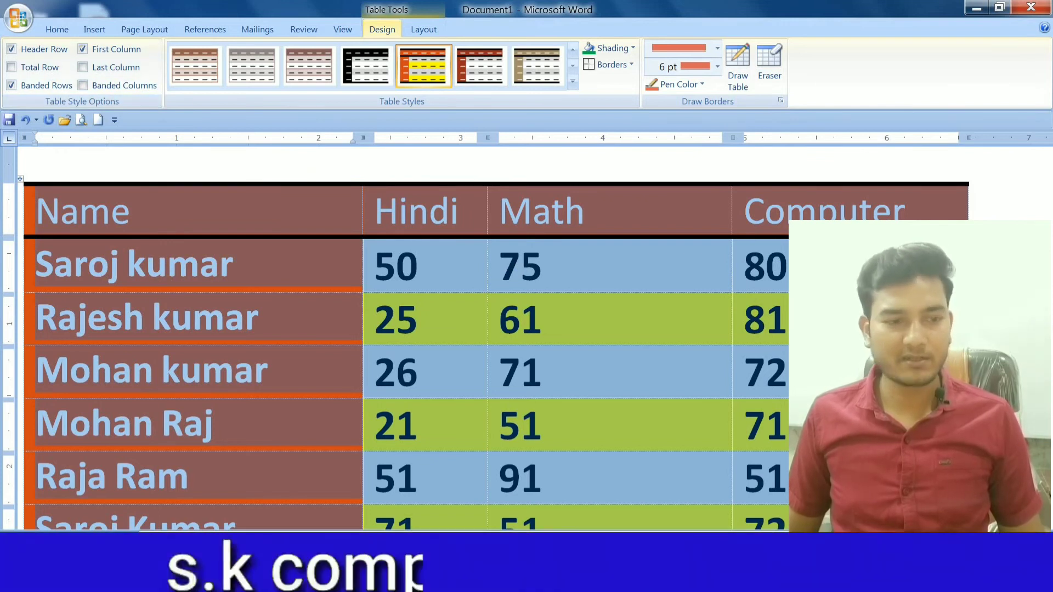
{"action": "left_click", "coordinate": [102, 49]}
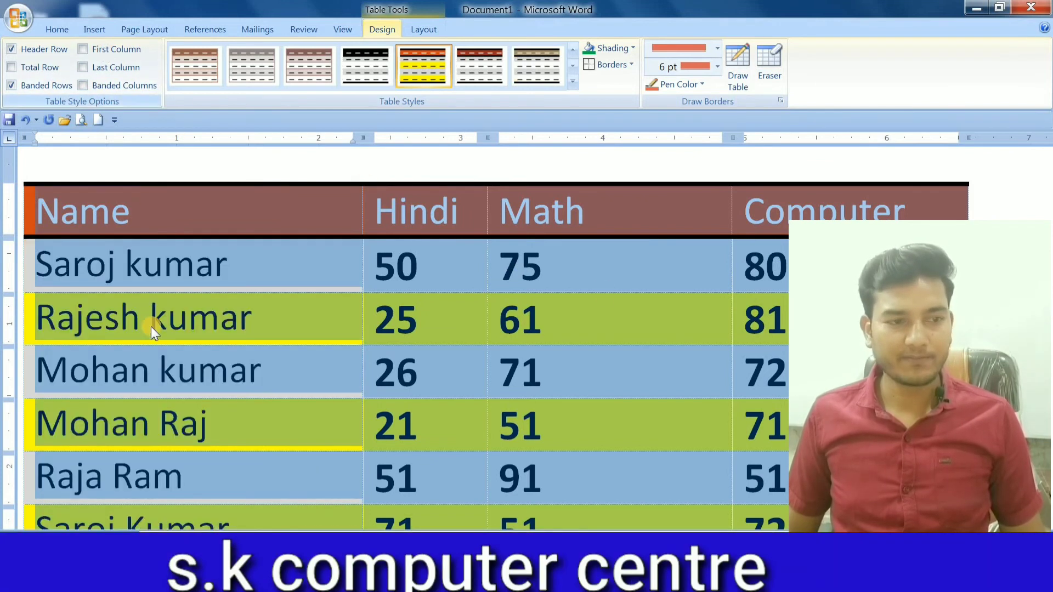
{"action": "left_click", "coordinate": [88, 68]}
{"action": "left_click", "coordinate": [86, 51]}
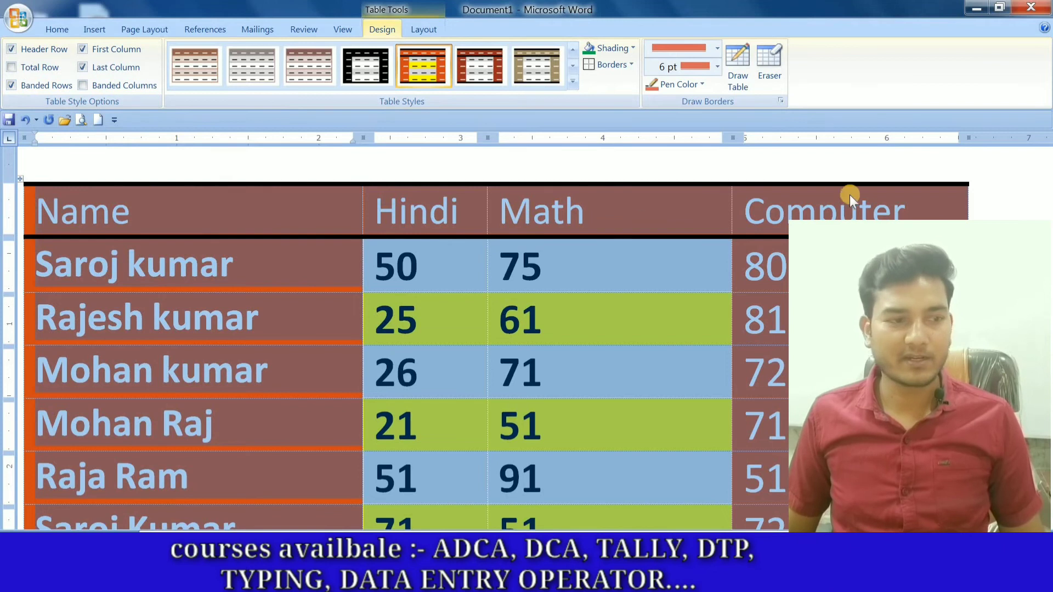
Compare the table with and without the Header Row formatting, finishing with the option turned on.
{"action": "left_click", "coordinate": [11, 51]}
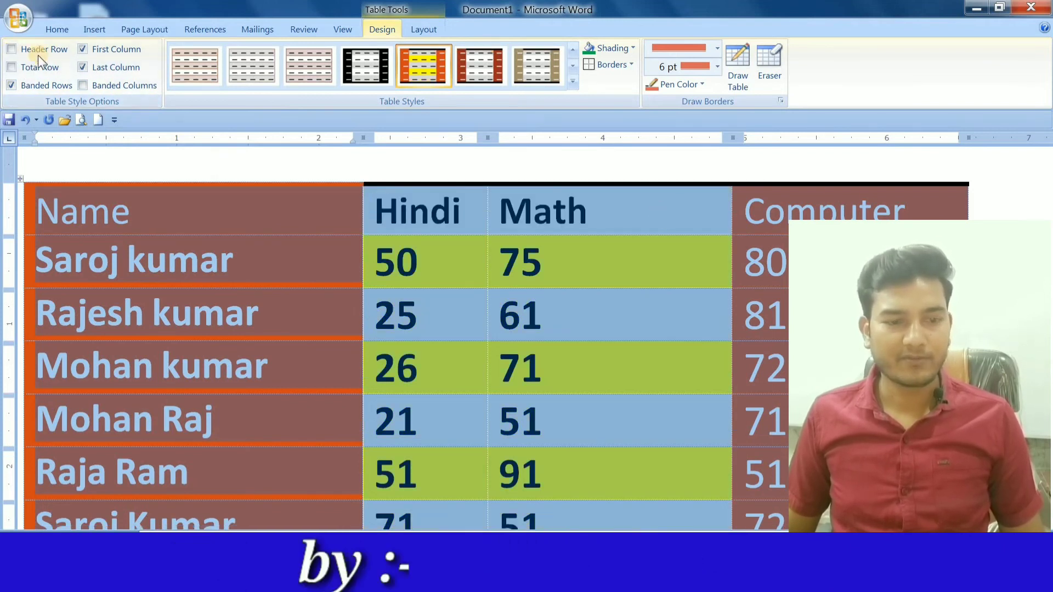
{"action": "left_click", "coordinate": [12, 49]}
{"action": "left_click", "coordinate": [13, 49]}
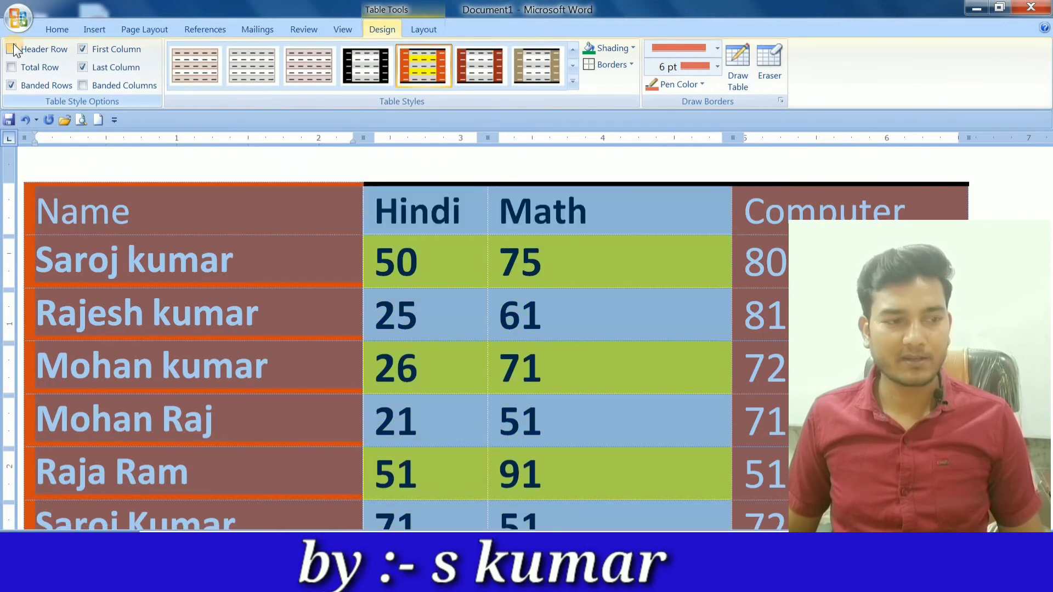
{"action": "left_click", "coordinate": [12, 49]}
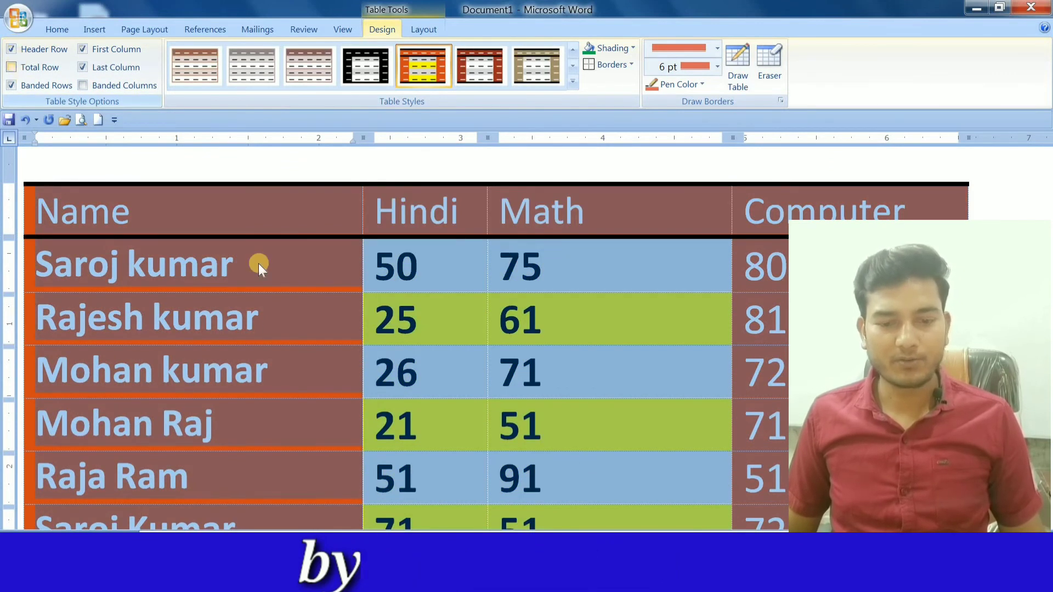
Compare the table's last row with and without the Total Row formatting, finishing with the option turned off.
{"action": "left_click", "coordinate": [11, 67]}
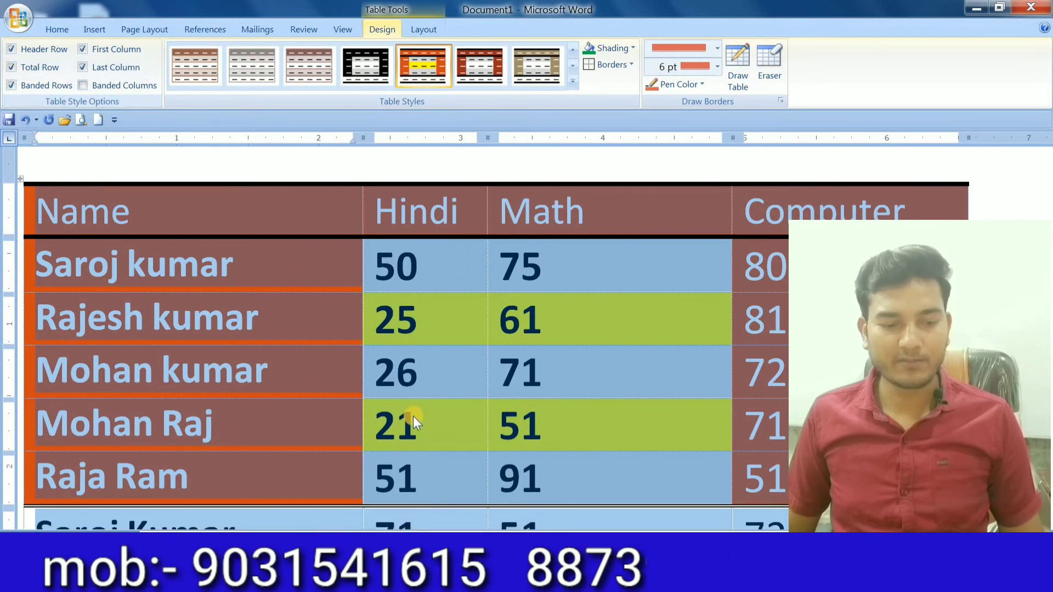
{"action": "scroll", "coordinate": [413, 417], "scroll_direction": "down", "scroll_amount": 3}
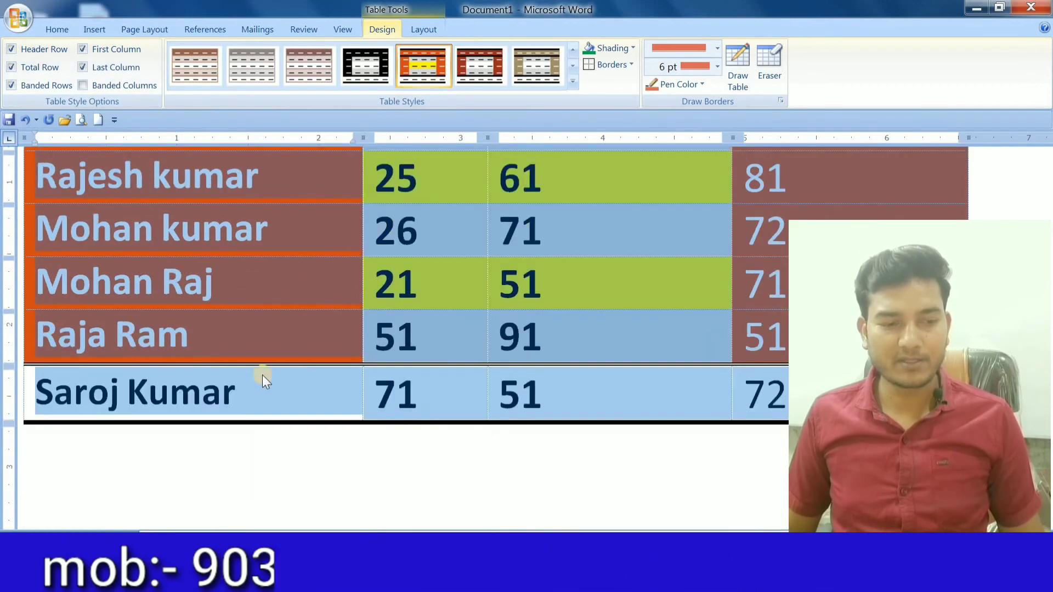
{"action": "left_click", "coordinate": [13, 68]}
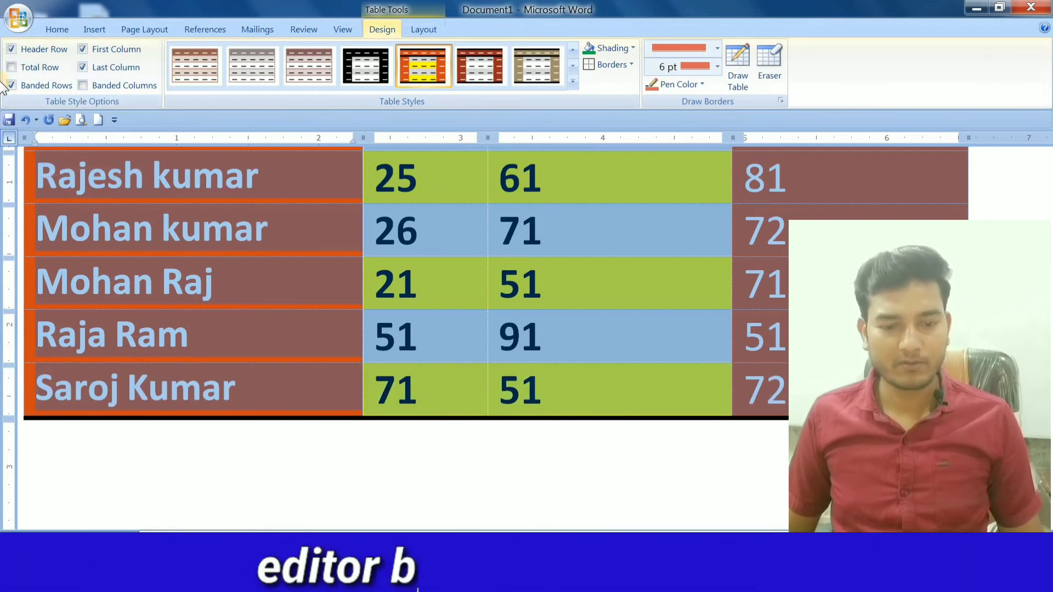
{"action": "left_click", "coordinate": [11, 67]}
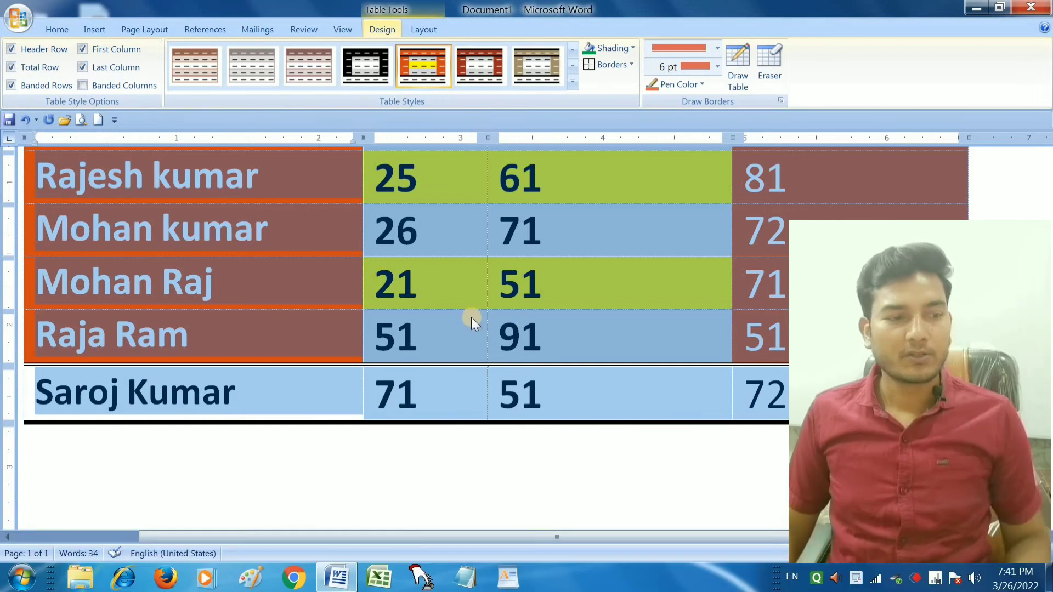
{"action": "left_click", "coordinate": [21, 71]}
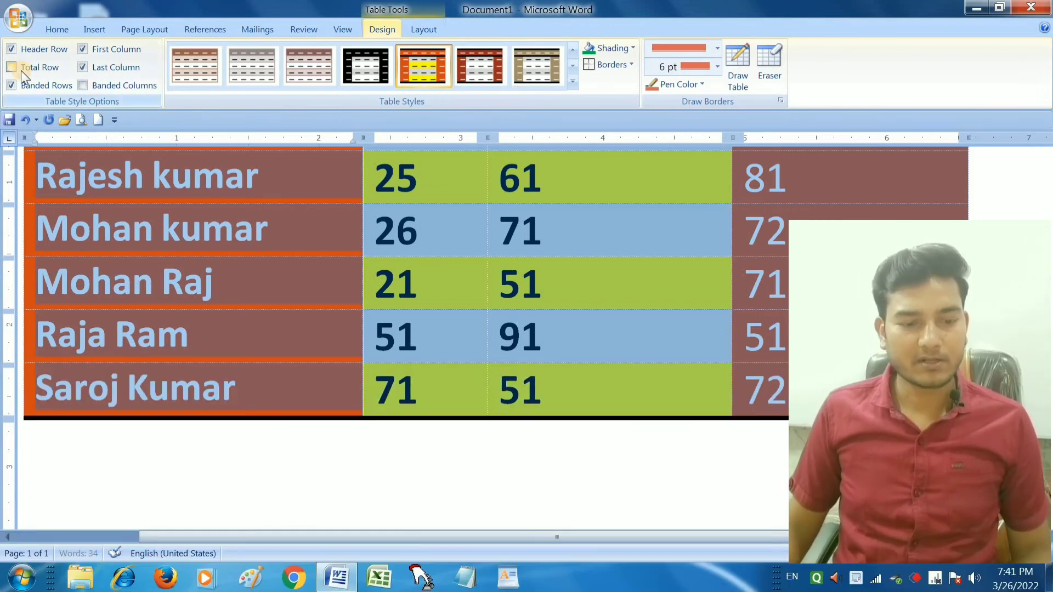
{"action": "left_click", "coordinate": [21, 70]}
{"action": "left_click", "coordinate": [21, 70]}
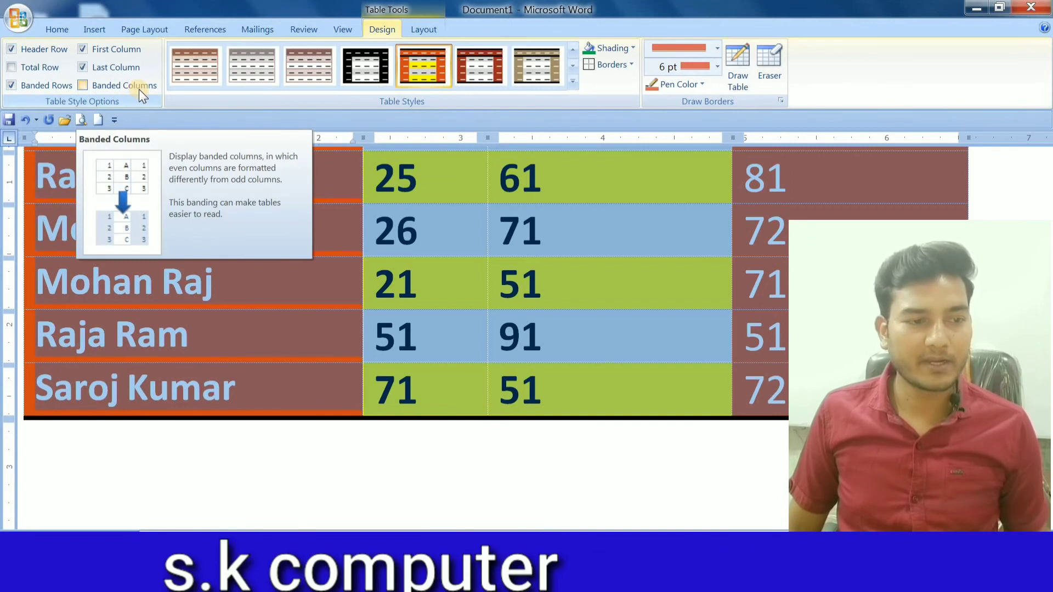
Compare the table with and without the Banded Columns formatting, finishing with the option turned off.
{"action": "left_click", "coordinate": [84, 85]}
{"action": "scroll", "coordinate": [356, 277], "scroll_direction": "up", "scroll_amount": 5}
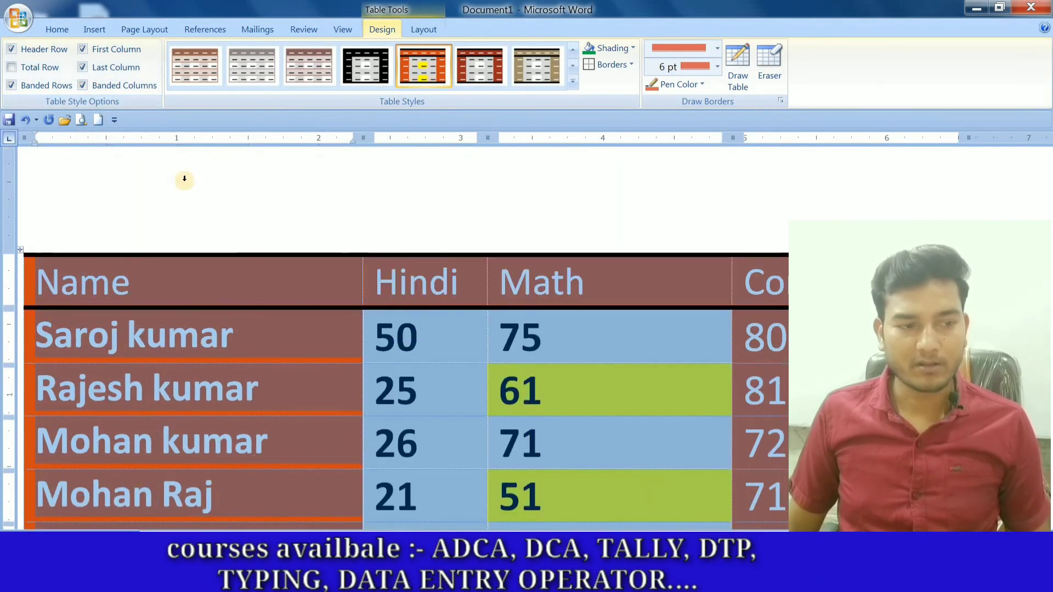
{"action": "left_click", "coordinate": [83, 85]}
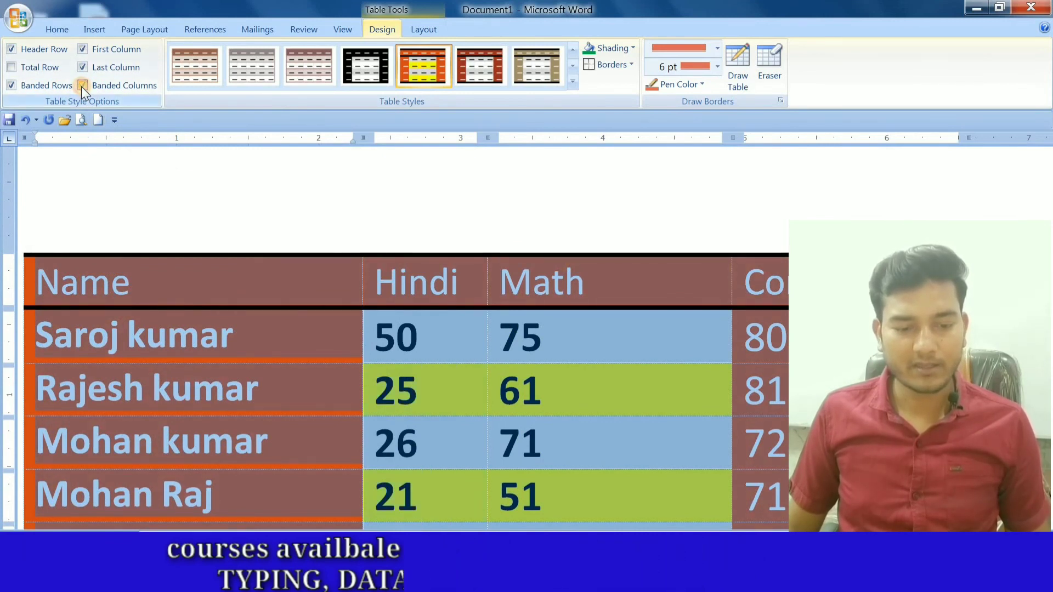
{"action": "left_click", "coordinate": [82, 86]}
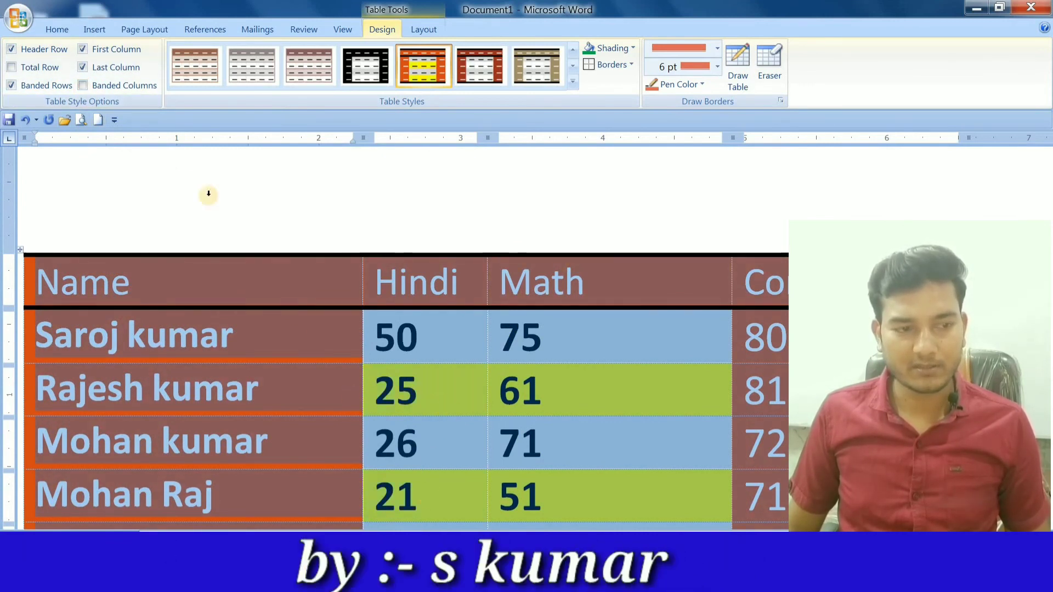
Turn on Banded Columns and compare the table with and without Banded Rows, finishing with Banded Rows turned off.
{"action": "left_click", "coordinate": [103, 90]}
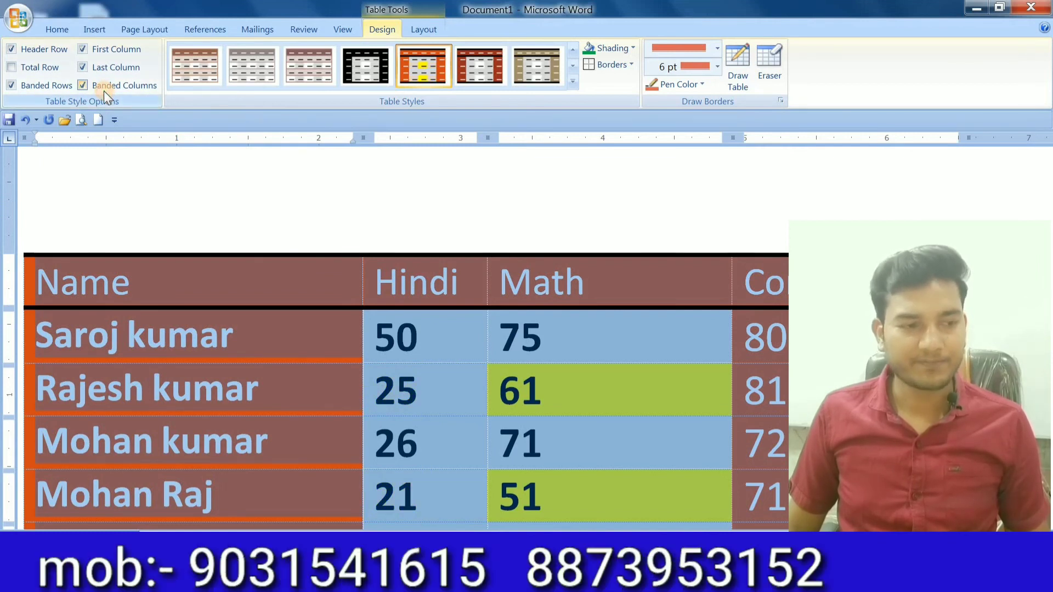
{"action": "left_click", "coordinate": [28, 87]}
{"action": "left_click", "coordinate": [28, 87]}
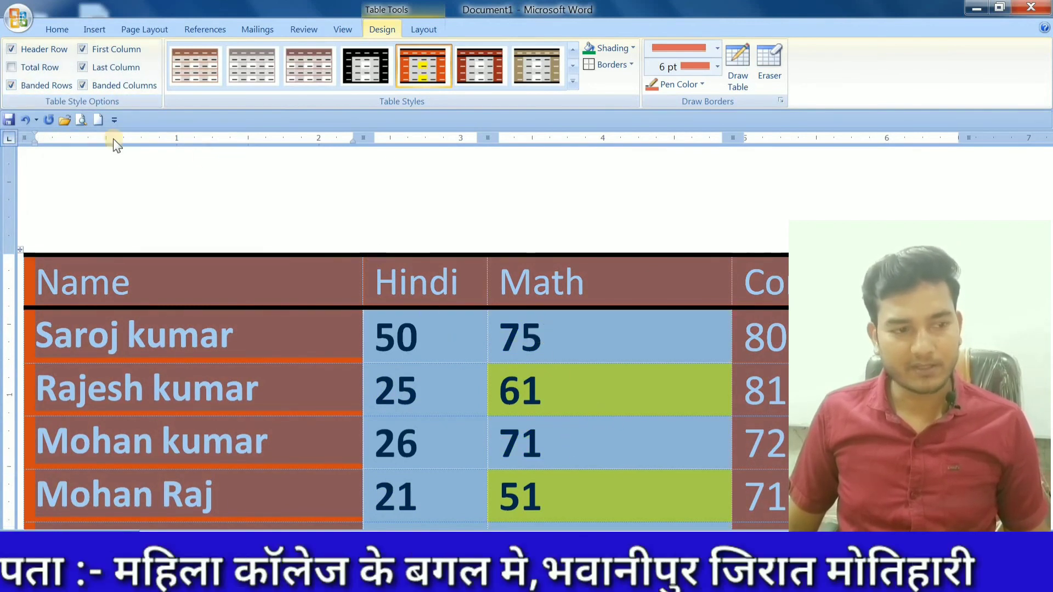
{"action": "left_click", "coordinate": [47, 90]}
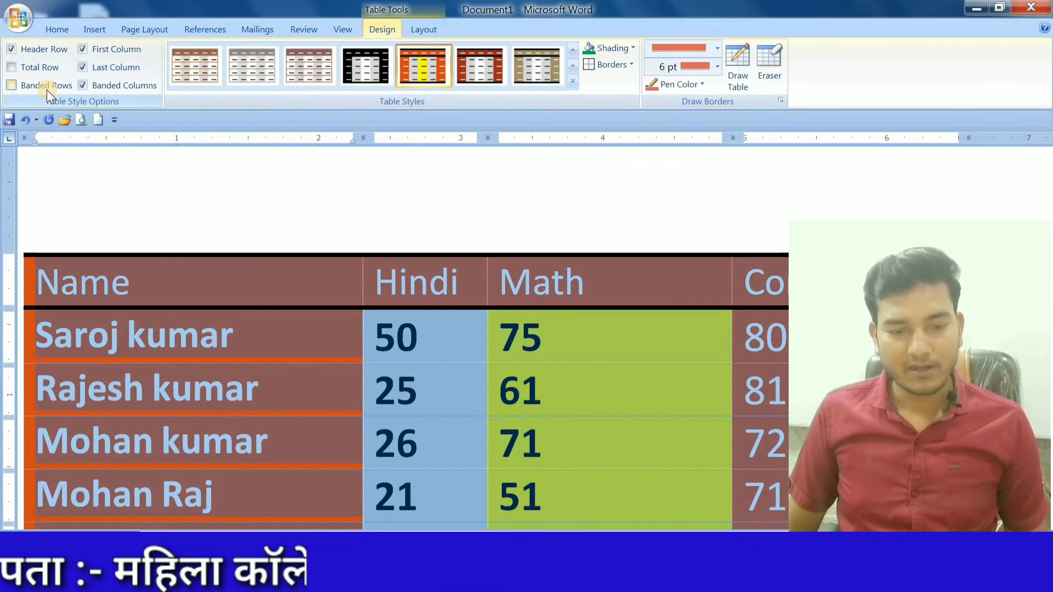
{"action": "left_click", "coordinate": [47, 90]}
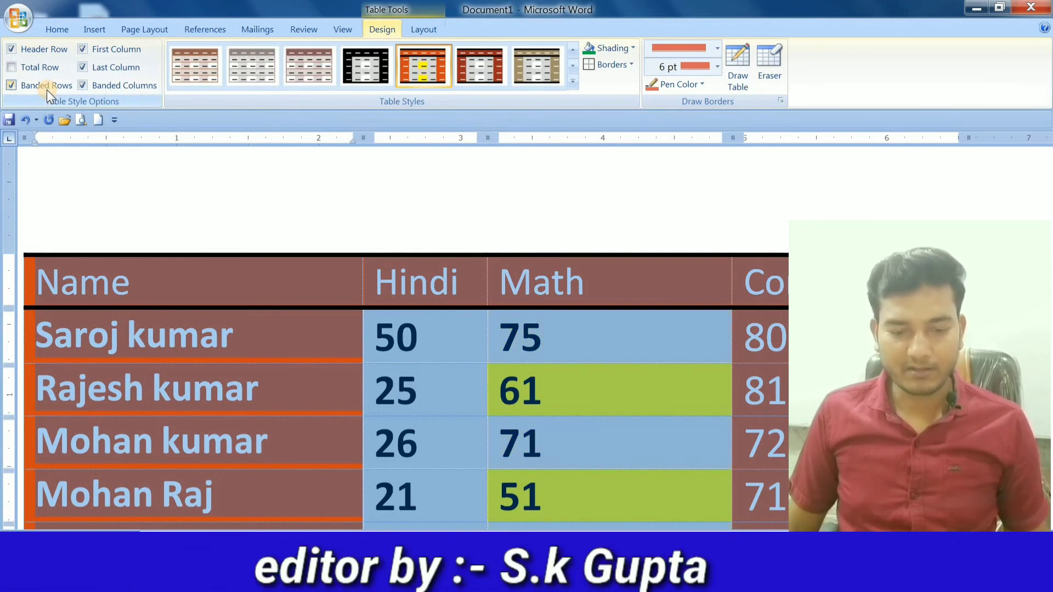
{"action": "left_click", "coordinate": [47, 90]}
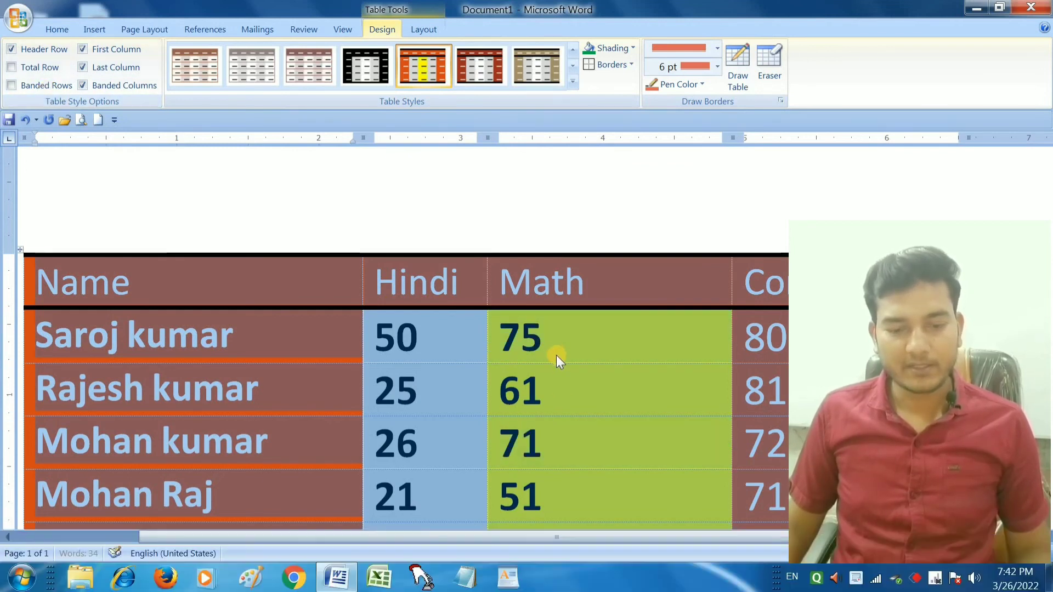
{"action": "left_click", "coordinate": [556, 353]}
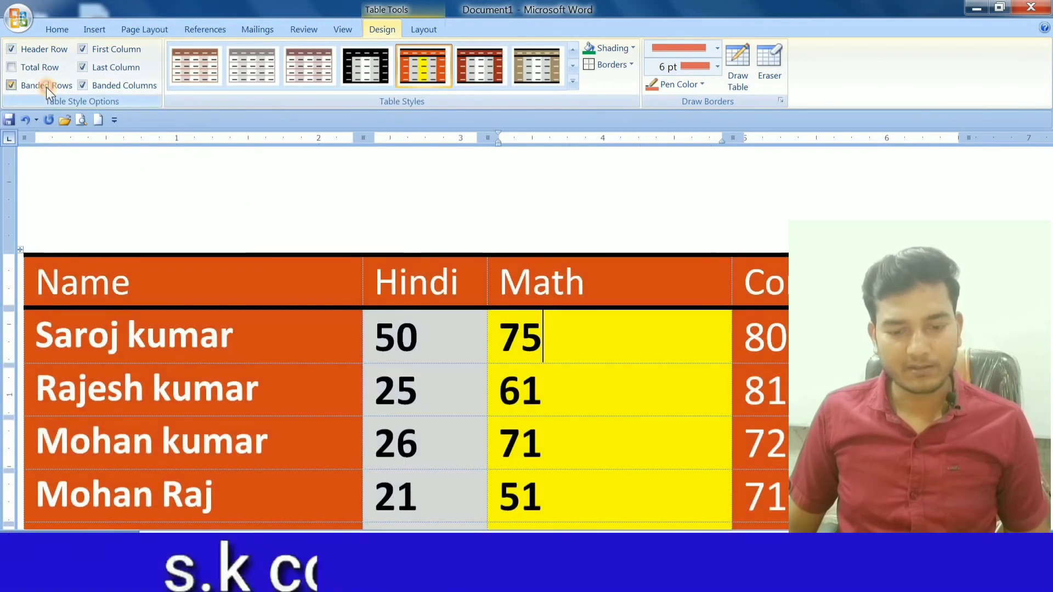
{"action": "left_click", "coordinate": [46, 86]}
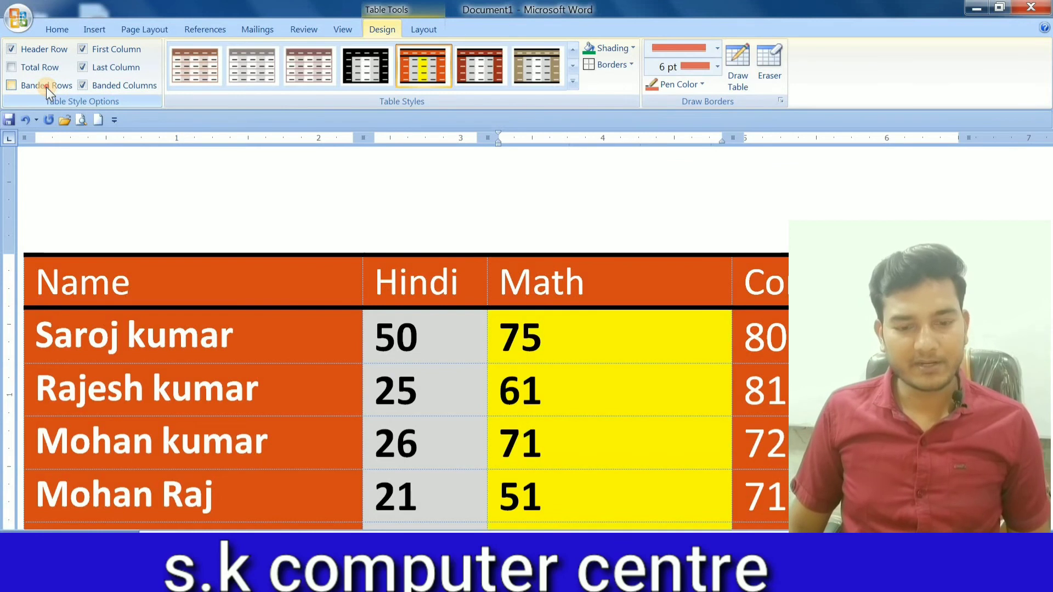
{"action": "left_click", "coordinate": [46, 87]}
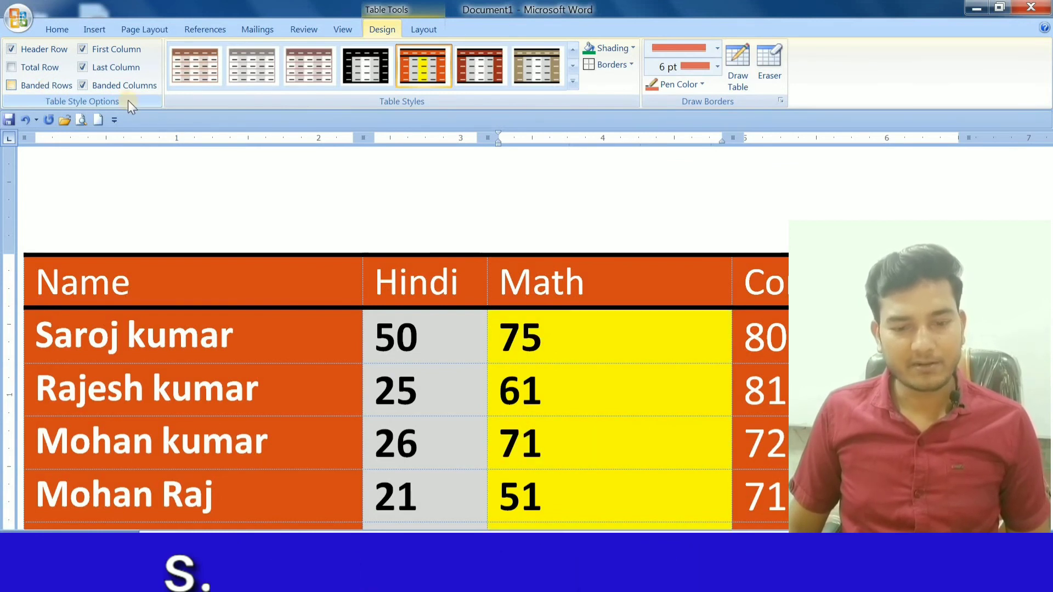
Compare the table with and without Banded Columns, finishing with the option turned off.
{"action": "left_click", "coordinate": [97, 87]}
{"action": "left_click", "coordinate": [96, 88]}
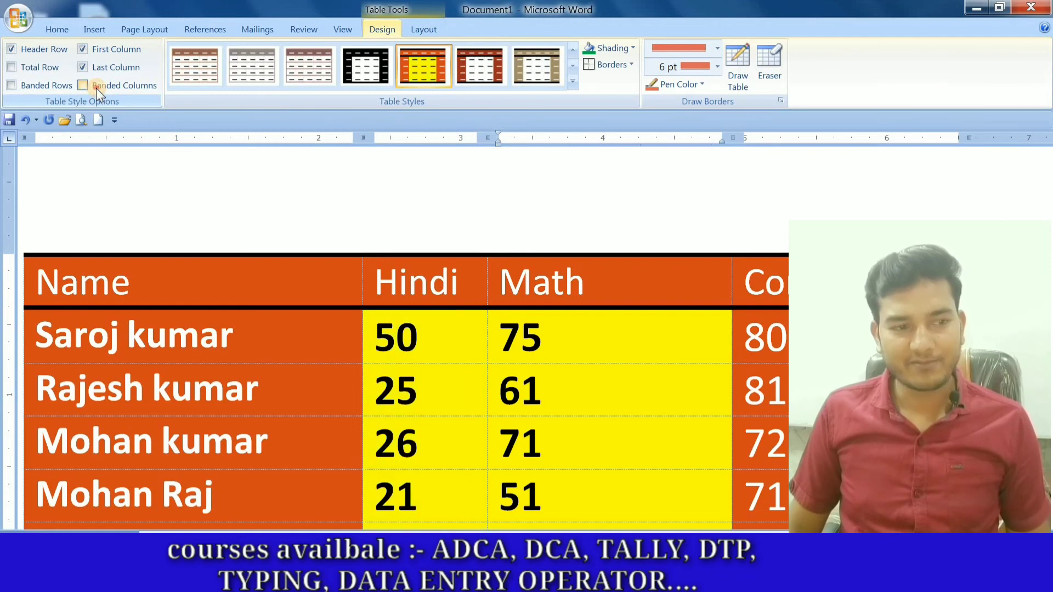
{"action": "left_click", "coordinate": [97, 88]}
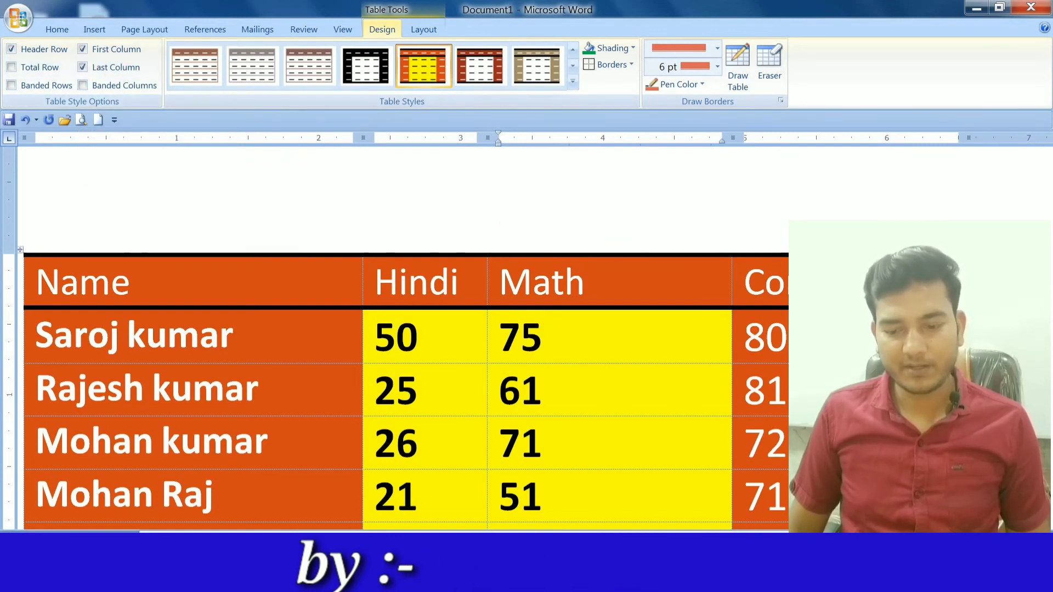
Compare the table with and without the Last Column and First Column formatting, finishing with both options turned on.
{"action": "left_click", "coordinate": [101, 66]}
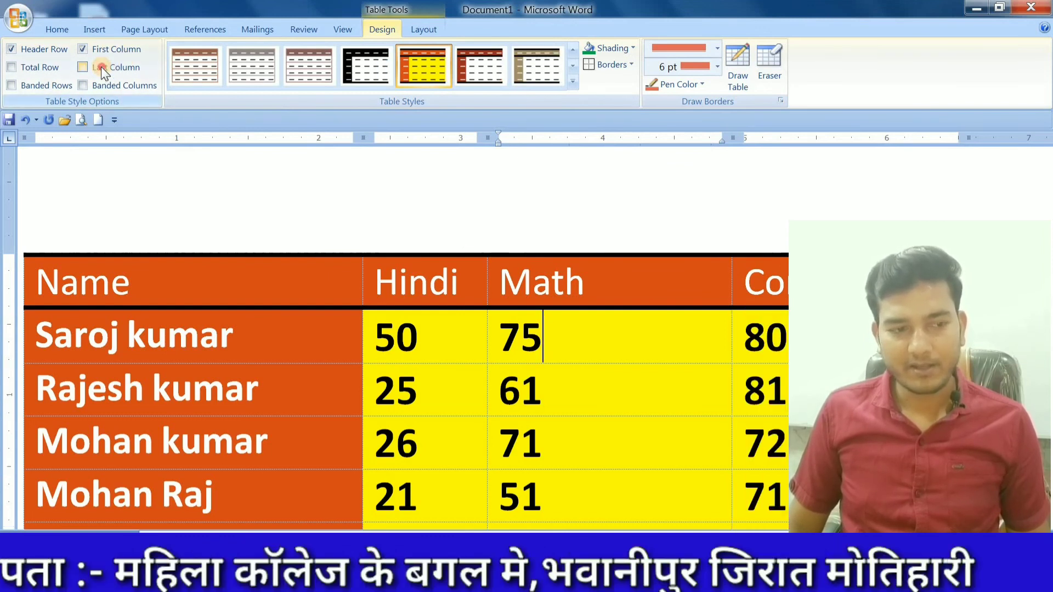
{"action": "left_click", "coordinate": [101, 66]}
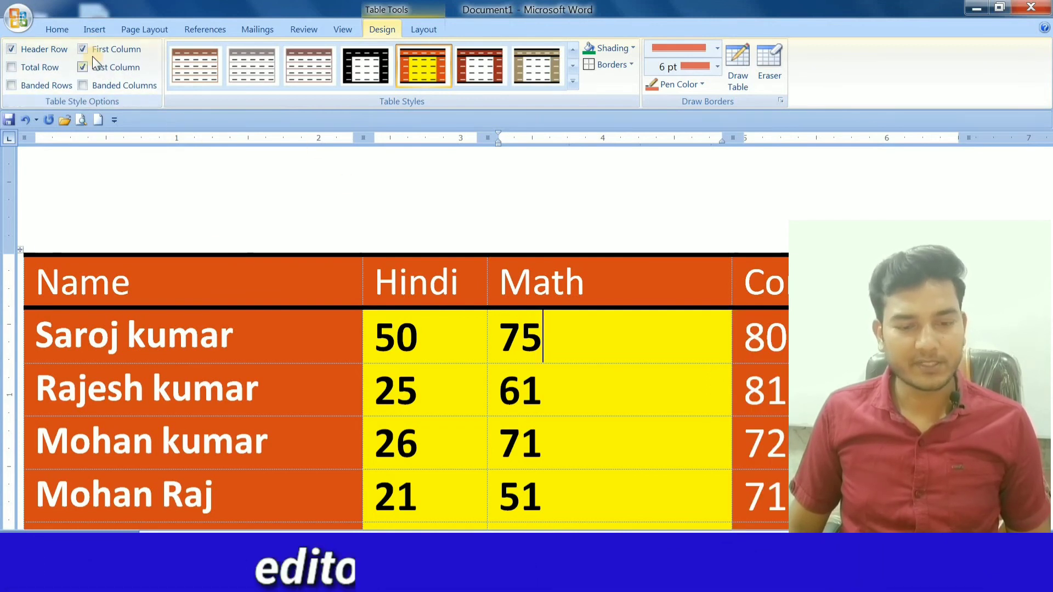
{"action": "left_click", "coordinate": [86, 51]}
{"action": "left_click", "coordinate": [87, 52]}
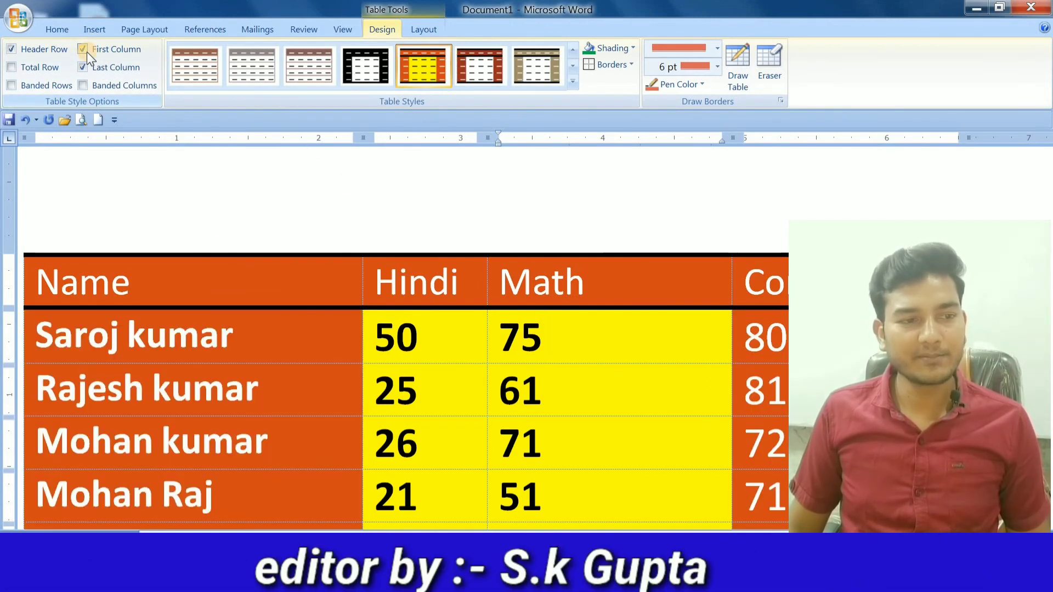
{"action": "left_click", "coordinate": [86, 51]}
{"action": "left_click", "coordinate": [87, 52]}
{"action": "left_click", "coordinate": [86, 51]}
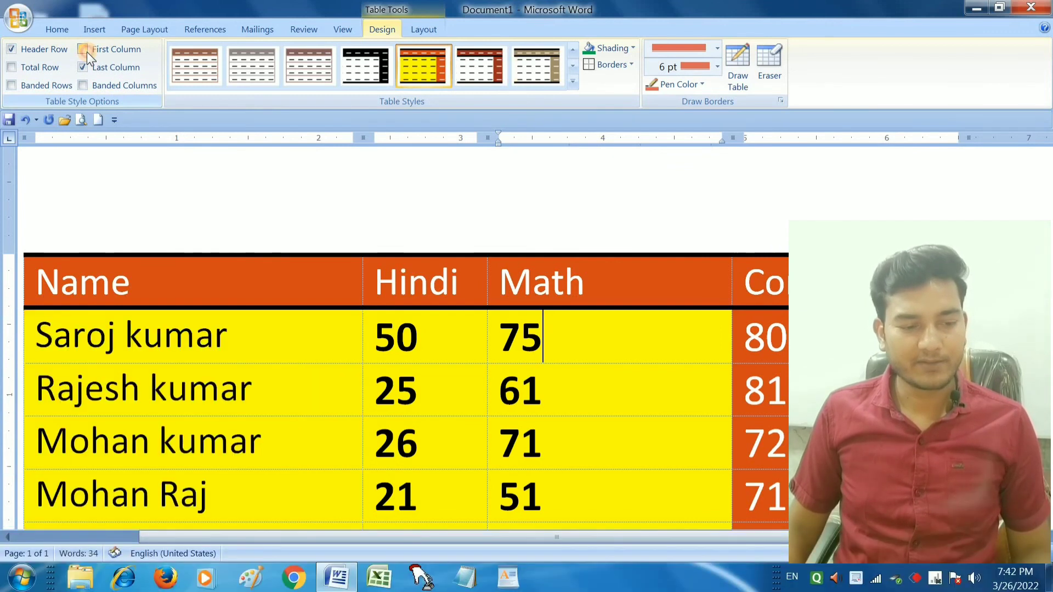
{"action": "left_click", "coordinate": [86, 52]}
{"action": "left_click", "coordinate": [87, 51]}
{"action": "left_click", "coordinate": [87, 51]}
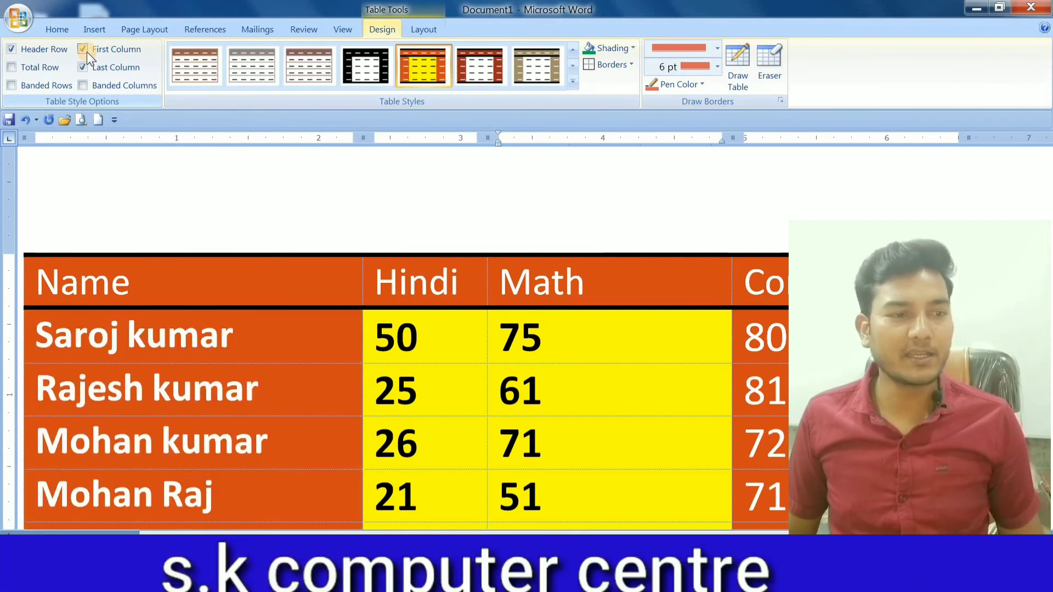
Compare the table with and without the Header Row formatting, finishing with the option turned on.
{"action": "left_click", "coordinate": [38, 50]}
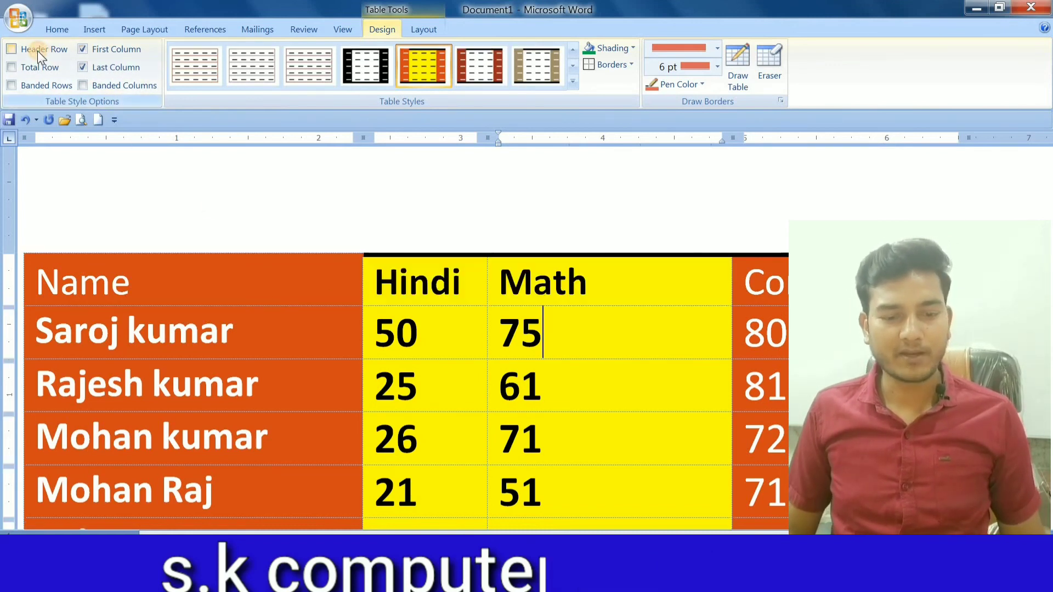
{"action": "left_click", "coordinate": [38, 50]}
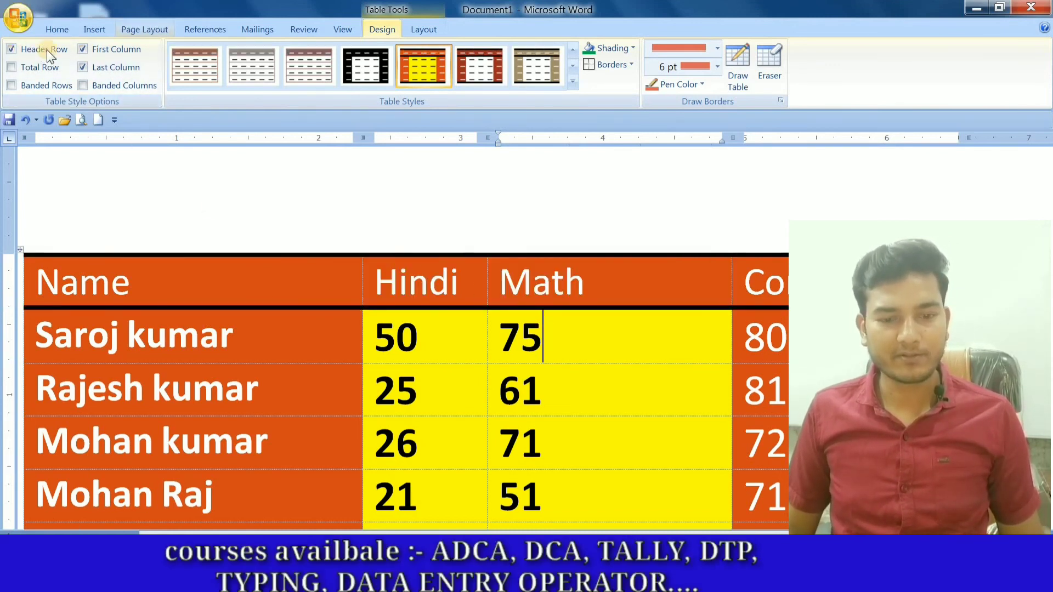
{"action": "left_click", "coordinate": [46, 51]}
{"action": "left_click", "coordinate": [46, 51]}
{"action": "left_click", "coordinate": [46, 51]}
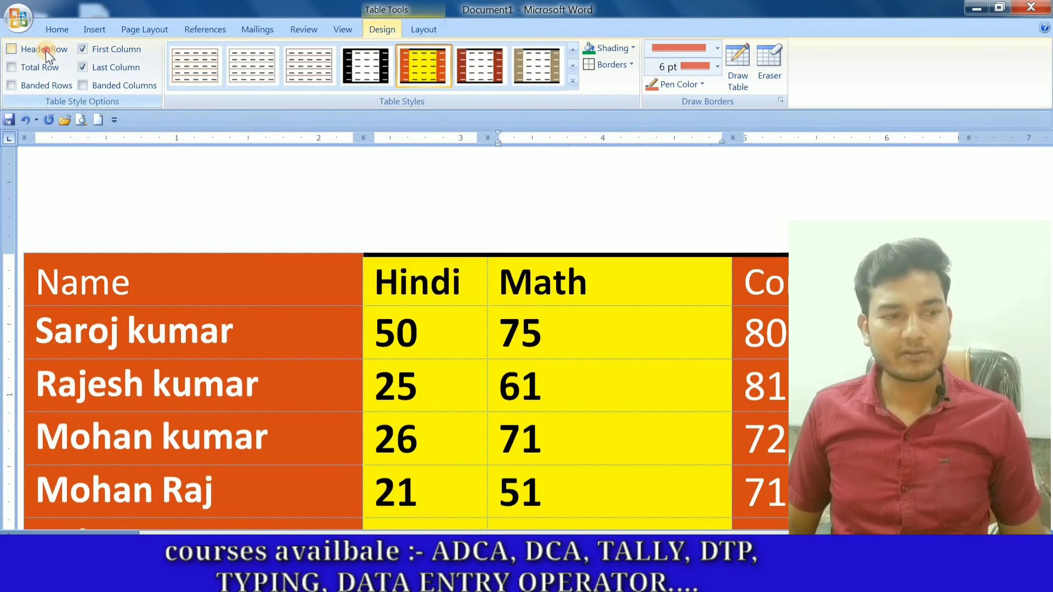
{"action": "left_click", "coordinate": [46, 51]}
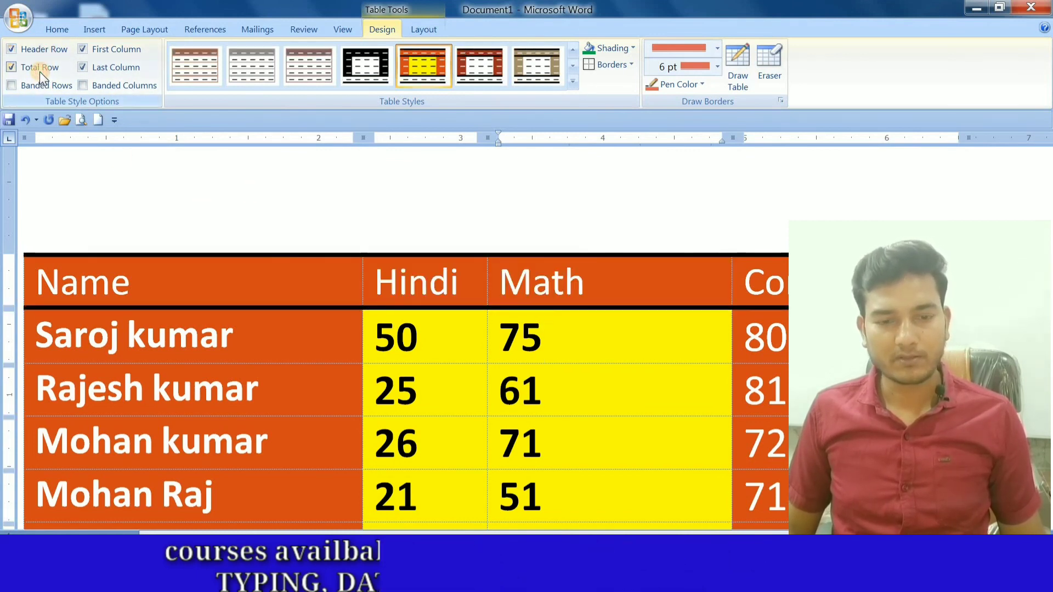
Compare the last row with and without Total Row formatting, leaving it on, and briefly toggle Banded Rows, leaving that off.
{"action": "left_click", "coordinate": [39, 67]}
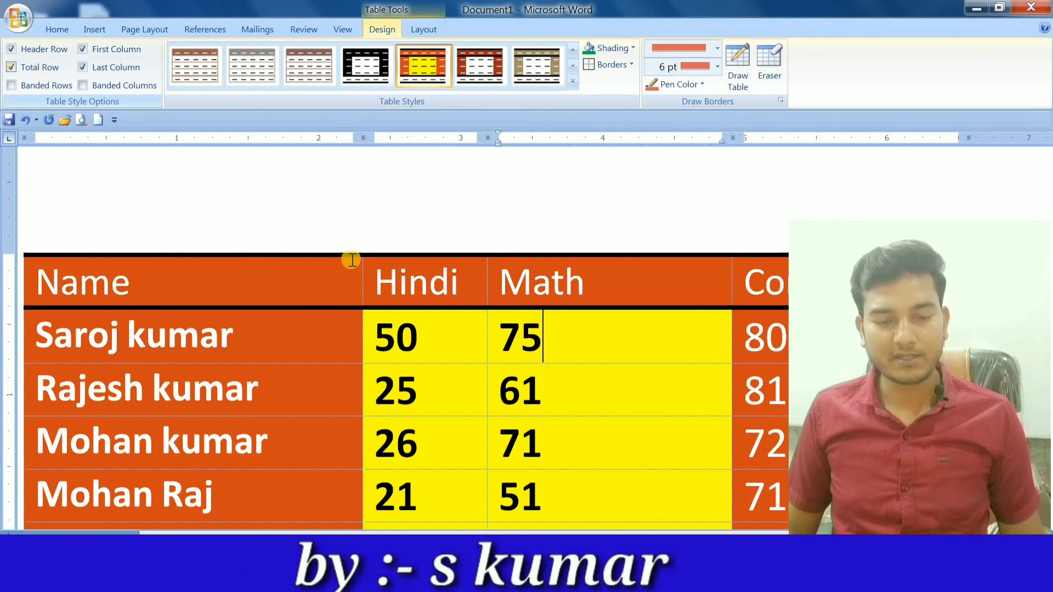
{"action": "scroll", "coordinate": [348, 258], "scroll_direction": "down", "scroll_amount": 5}
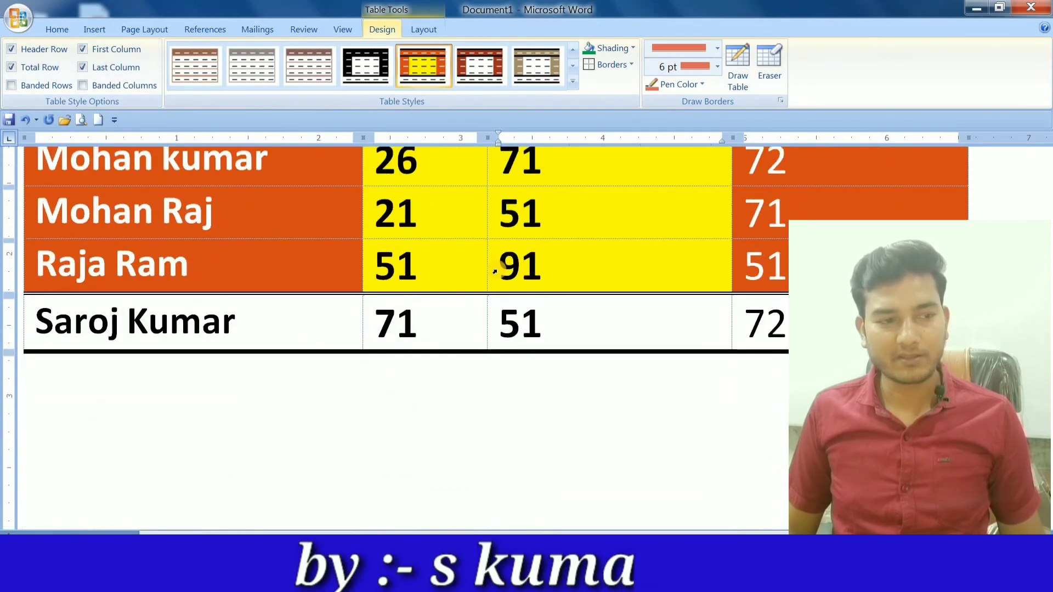
{"action": "left_click", "coordinate": [22, 68]}
{"action": "left_click", "coordinate": [22, 68]}
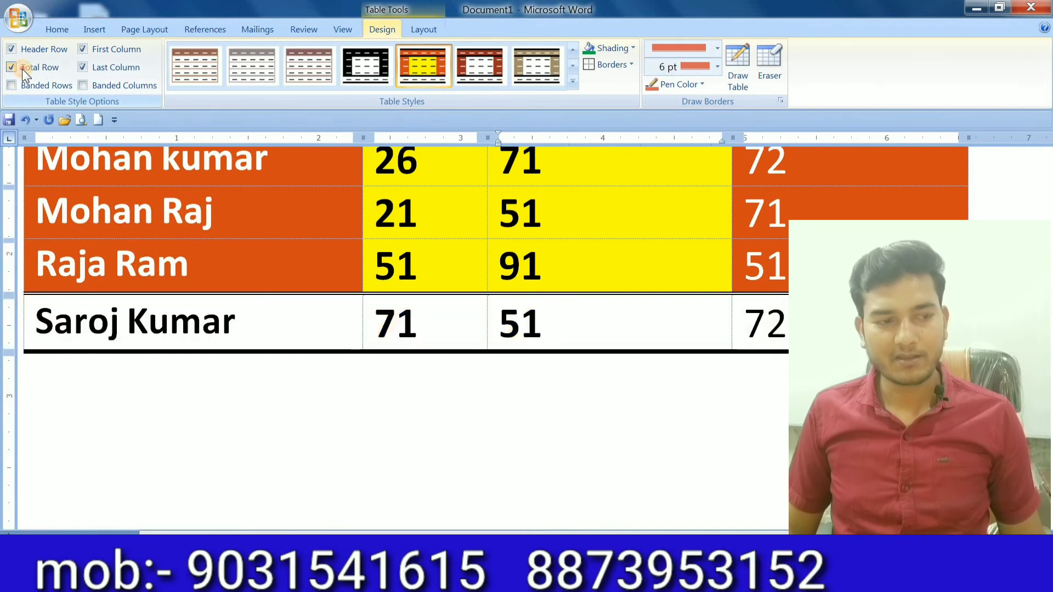
{"action": "left_click", "coordinate": [21, 68]}
{"action": "left_click", "coordinate": [22, 68]}
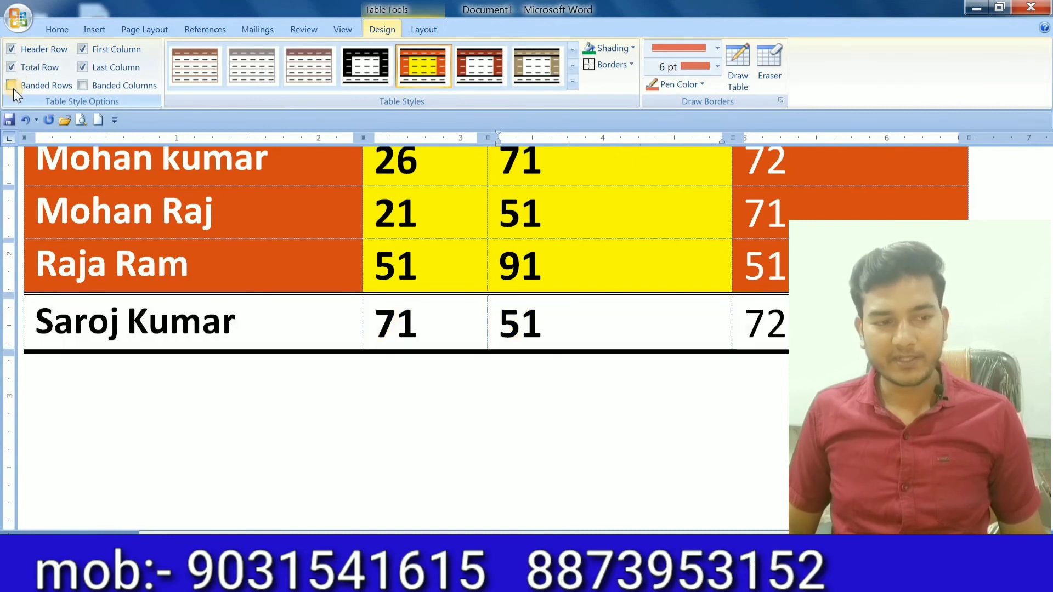
{"action": "left_click", "coordinate": [13, 87]}
{"action": "left_click", "coordinate": [13, 87]}
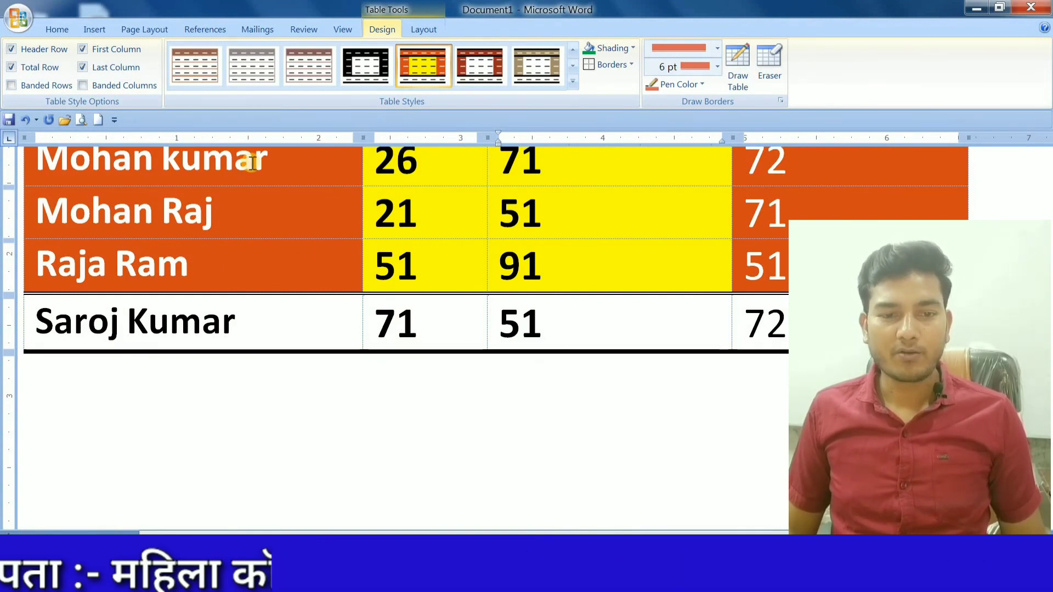
Select the current Math cell as a whole, and extend a selection of the last row's Name and Hindi cells to their full columns.
{"action": "left_click", "coordinate": [416, 34]}
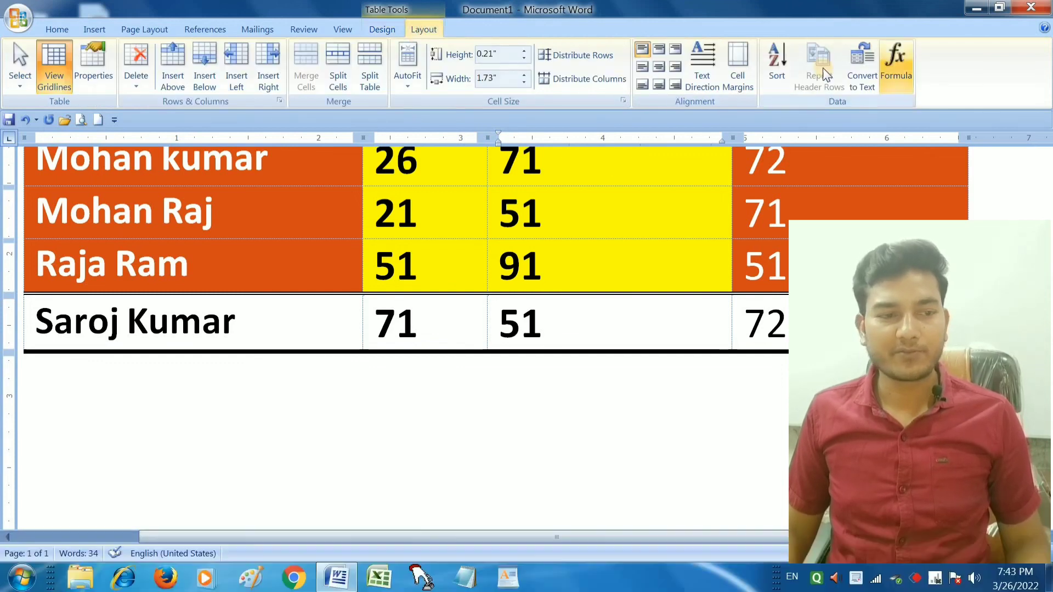
{"action": "left_click", "coordinate": [15, 80]}
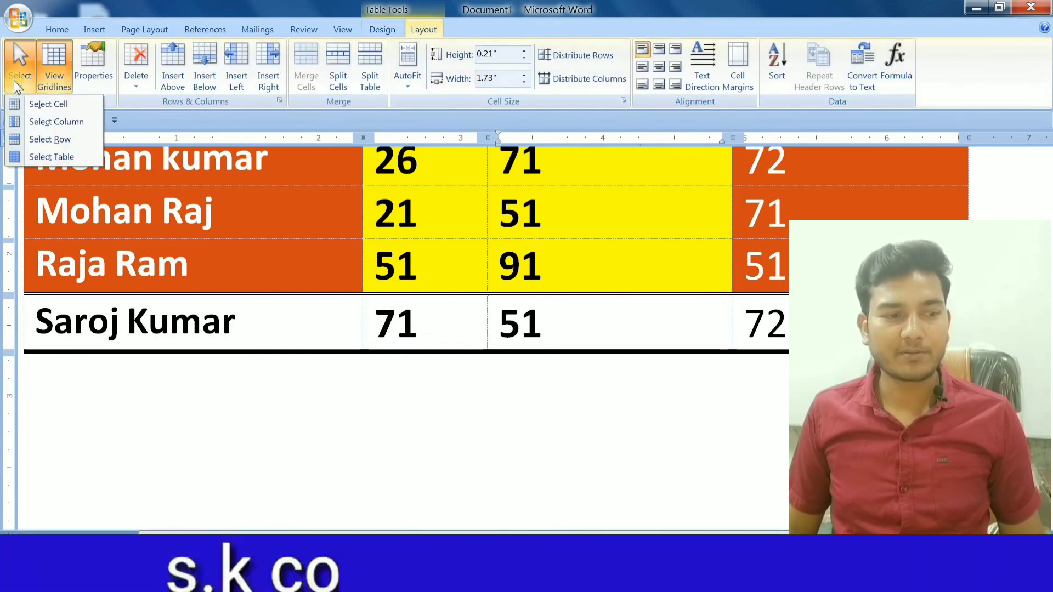
{"action": "left_click", "coordinate": [48, 104]}
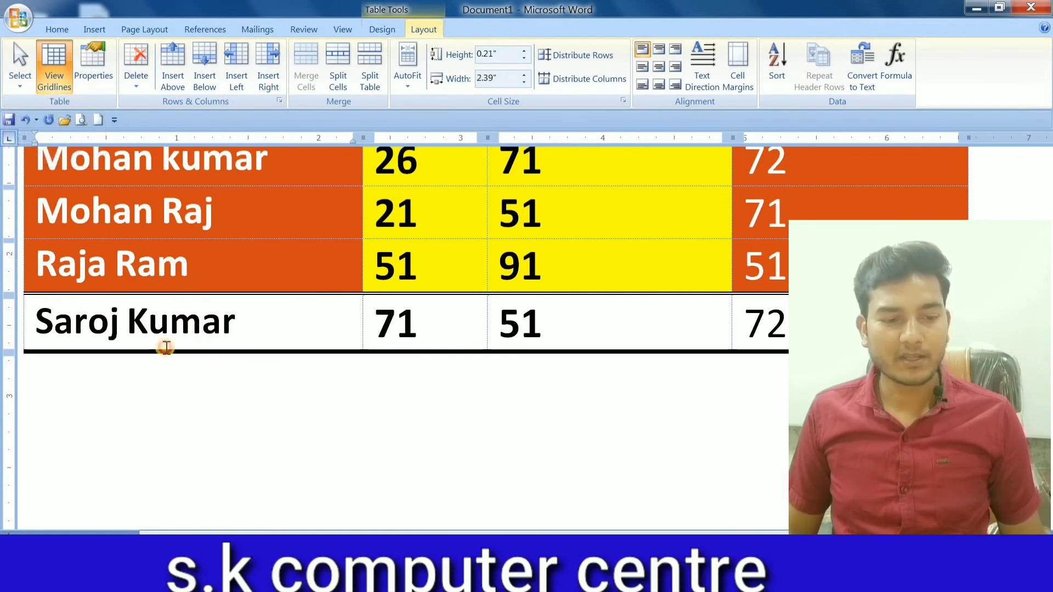
{"action": "left_click_drag", "start_coordinate": [165, 347], "coordinate": [336, 322]}
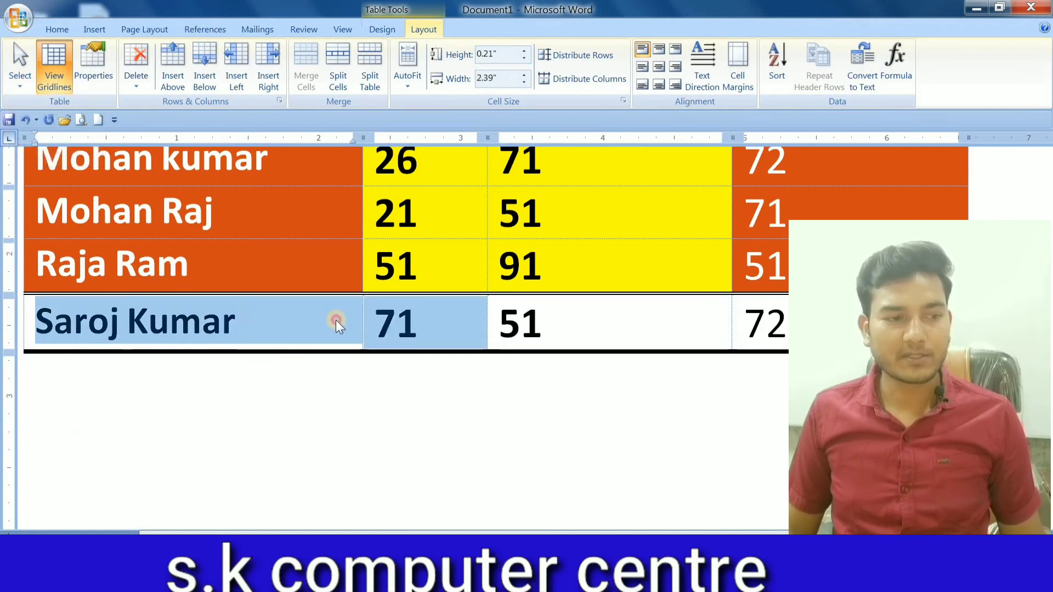
{"action": "left_click", "coordinate": [20, 73]}
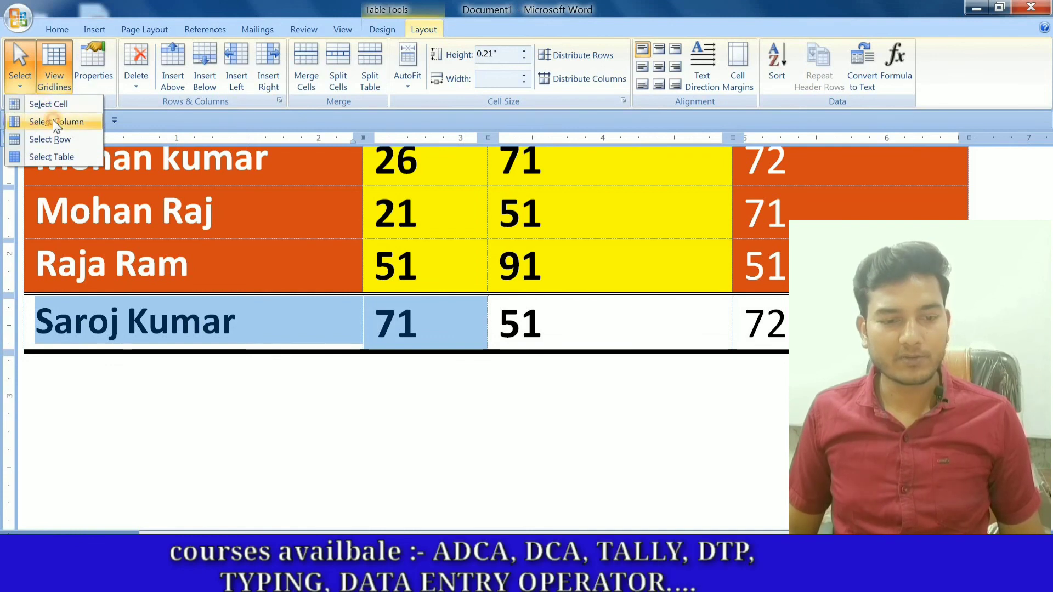
{"action": "left_click", "coordinate": [52, 121]}
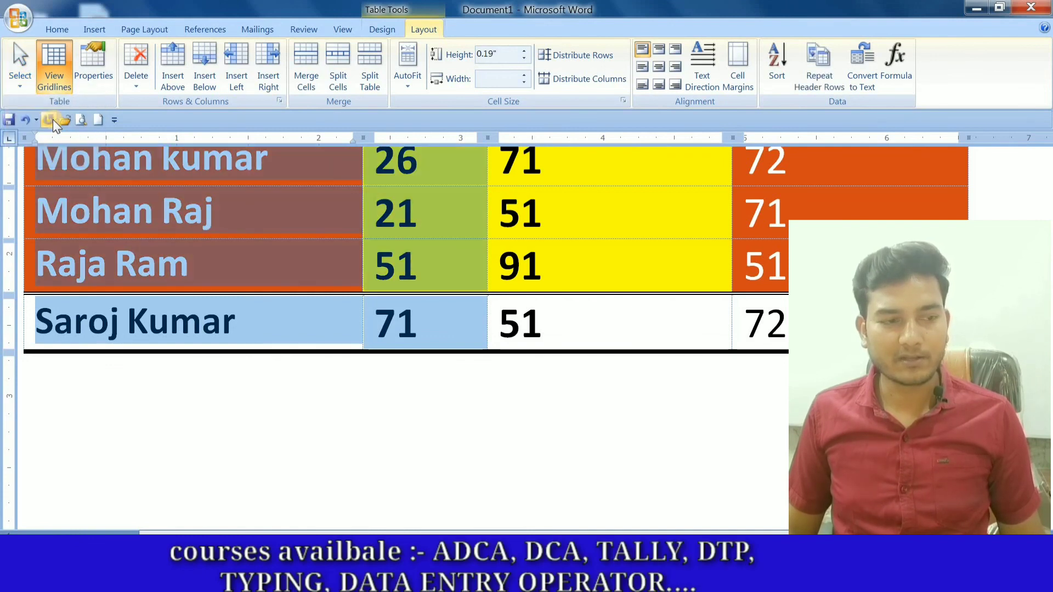
Extend the selection from the Name and Hindi columns to the entire table rows with Select Row.
{"action": "left_click", "coordinate": [16, 85]}
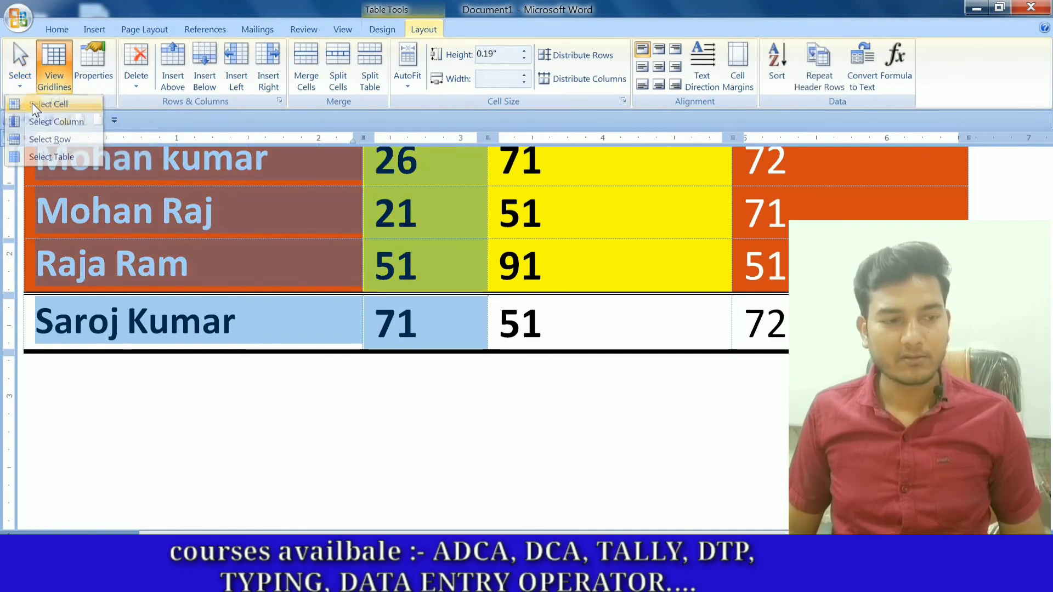
{"action": "left_click", "coordinate": [32, 104]}
{"action": "left_click", "coordinate": [16, 78]}
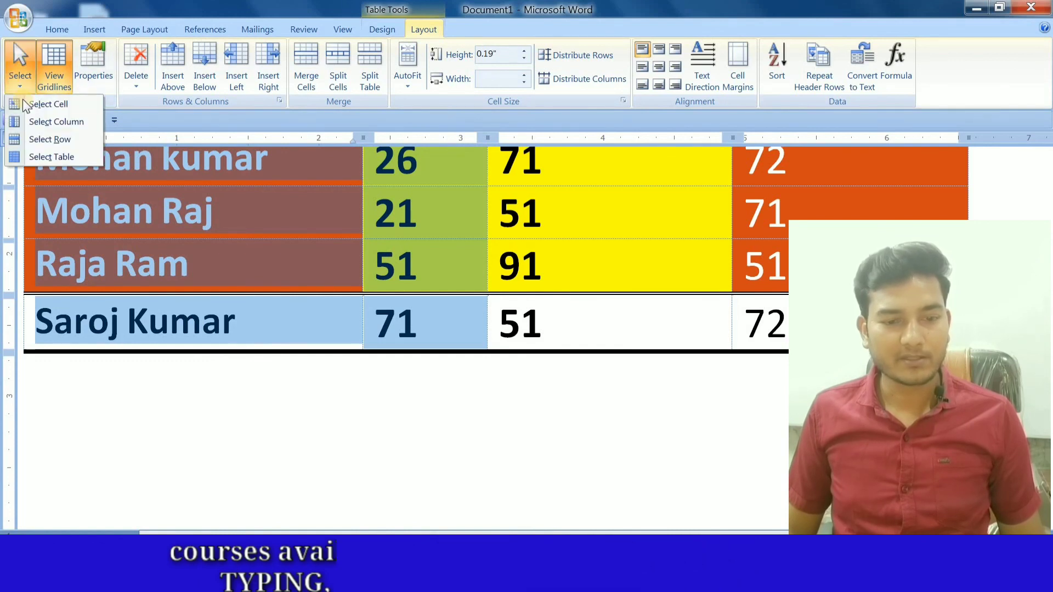
{"action": "left_click", "coordinate": [46, 134]}
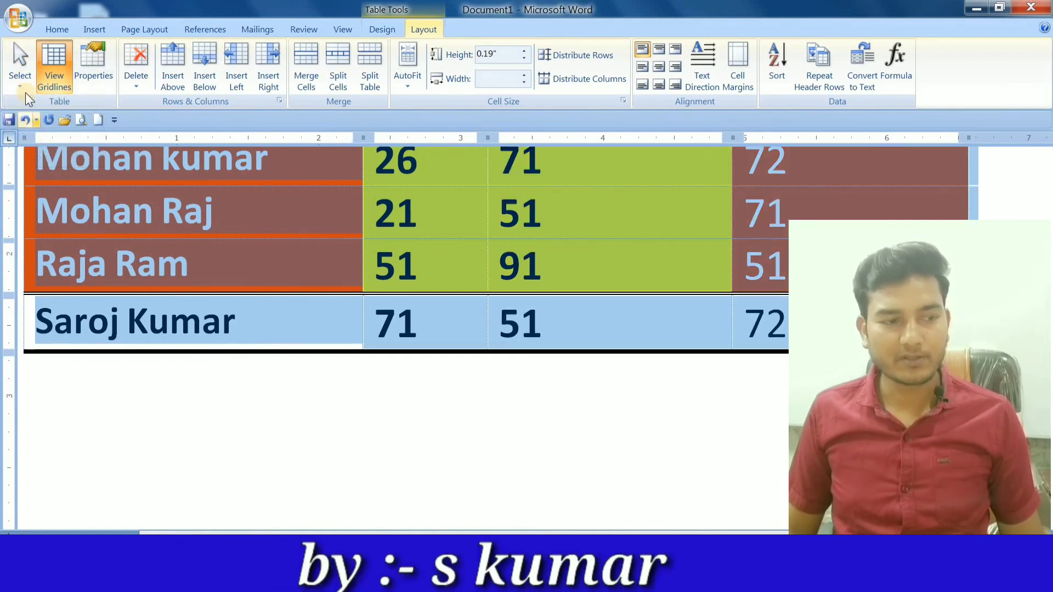
Select the entire marks table with Select Table.
{"action": "left_click", "coordinate": [25, 92]}
{"action": "left_click", "coordinate": [39, 115]}
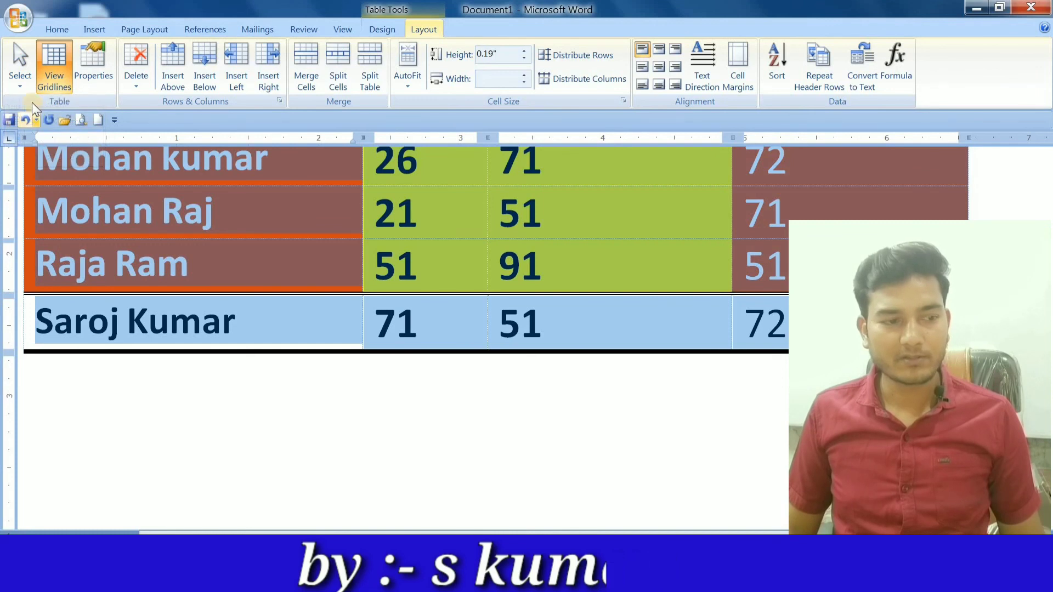
{"action": "left_click", "coordinate": [19, 80]}
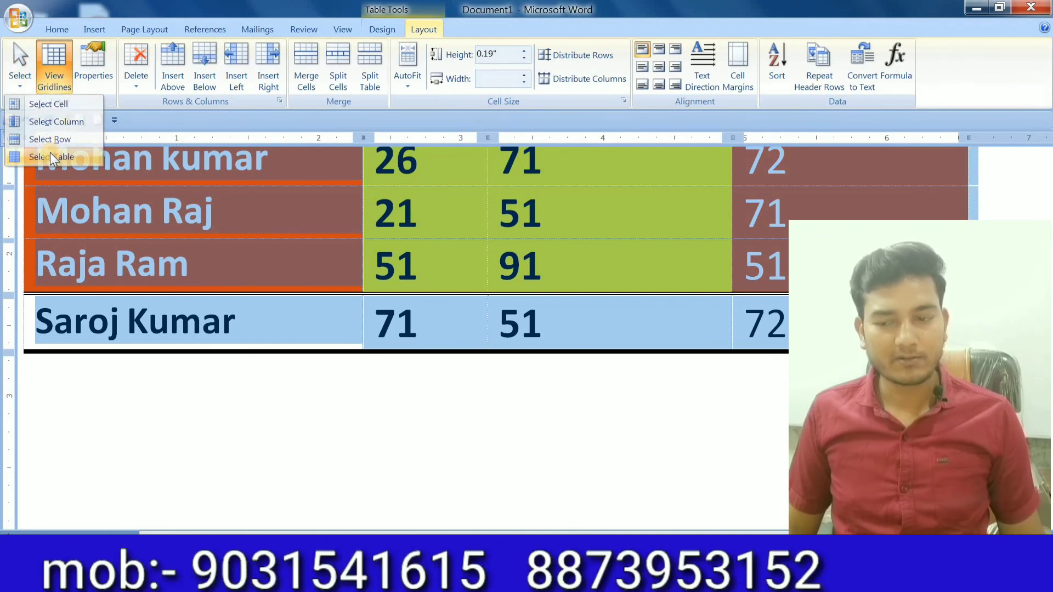
{"action": "left_click", "coordinate": [51, 155]}
{"action": "left_click", "coordinate": [18, 91]}
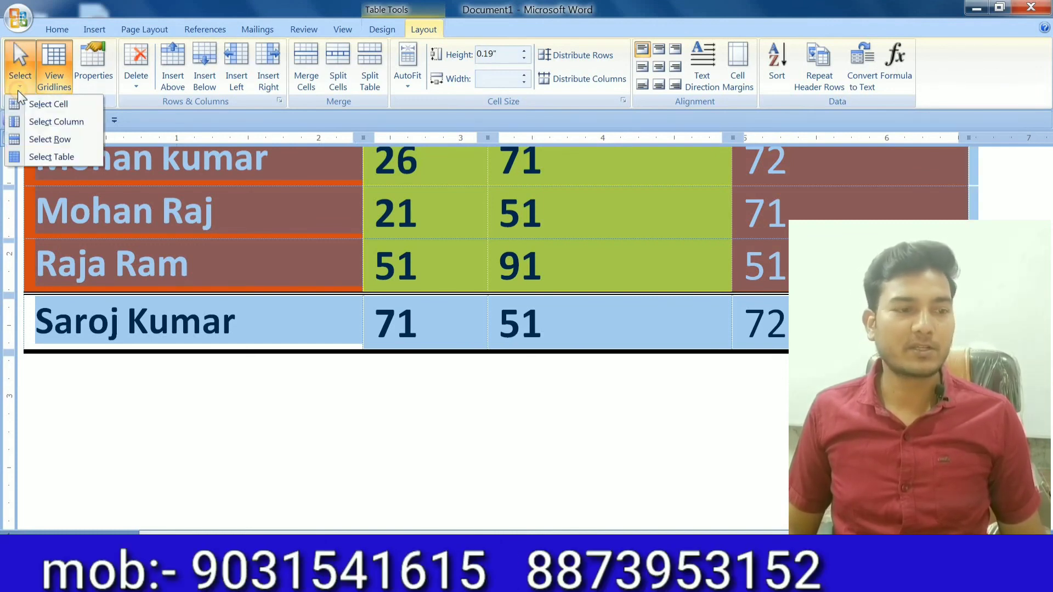
{"action": "left_click", "coordinate": [19, 87]}
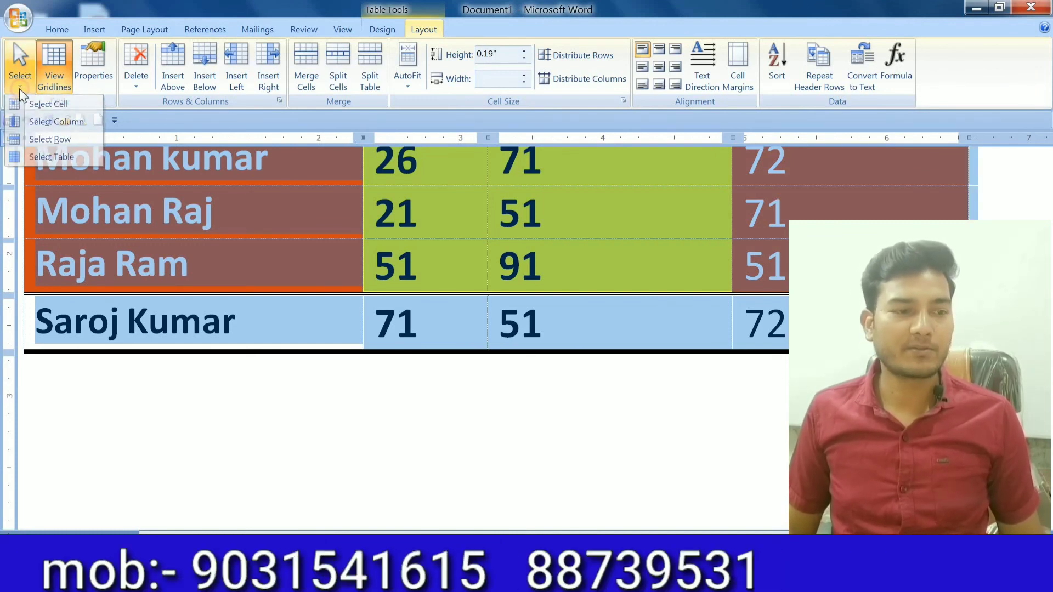
Turn off View Gridlines, place the cursor in the first student's Name cell, and compare the table with gridlines on and off, leaving them off.
{"action": "left_click", "coordinate": [61, 78]}
{"action": "scroll", "coordinate": [277, 304], "scroll_direction": "up", "scroll_amount": 4}
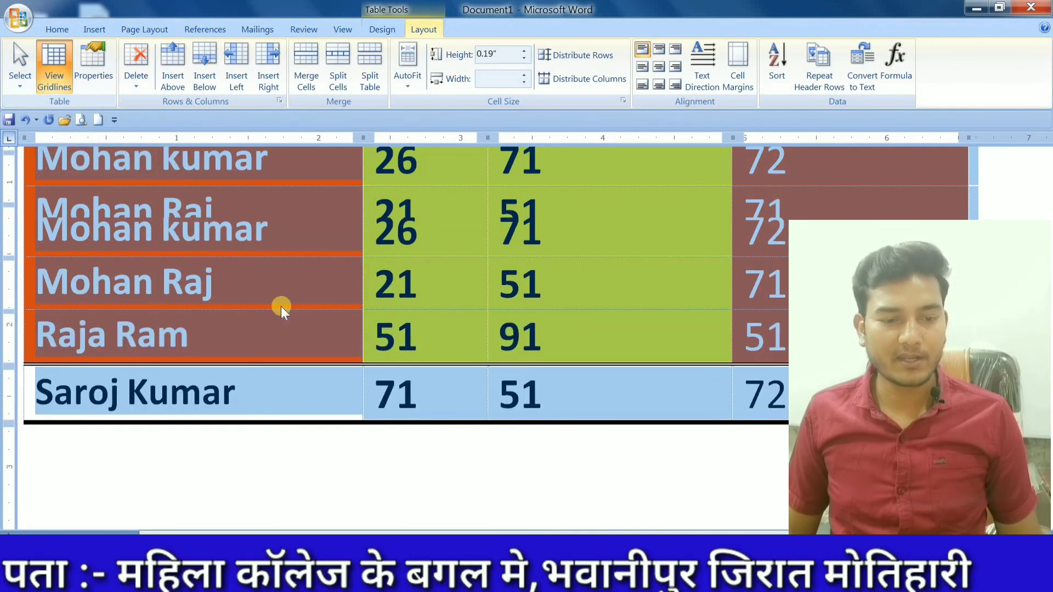
{"action": "left_click", "coordinate": [39, 64]}
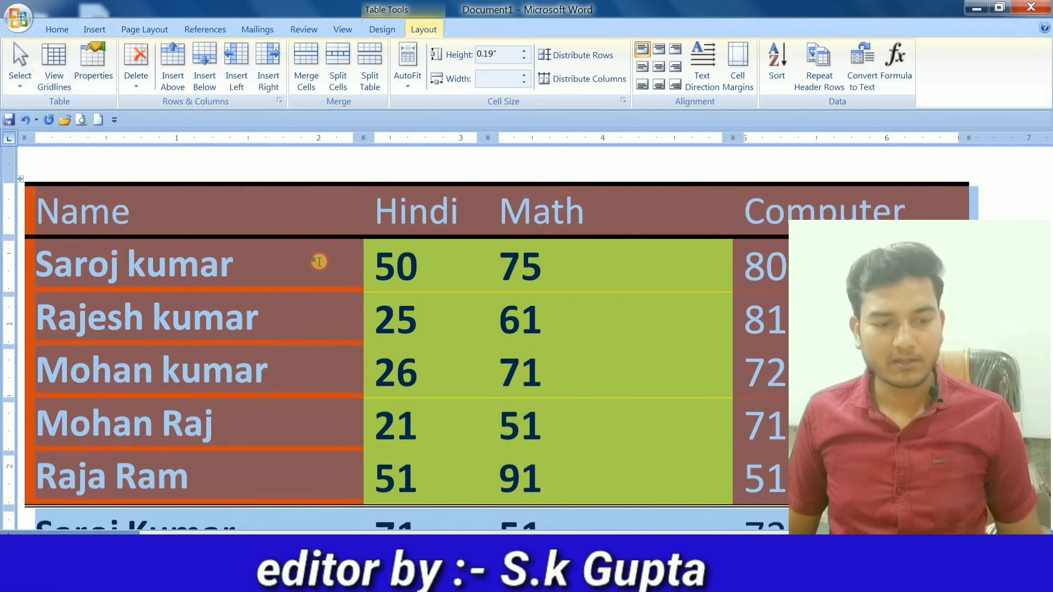
{"action": "left_click", "coordinate": [319, 262]}
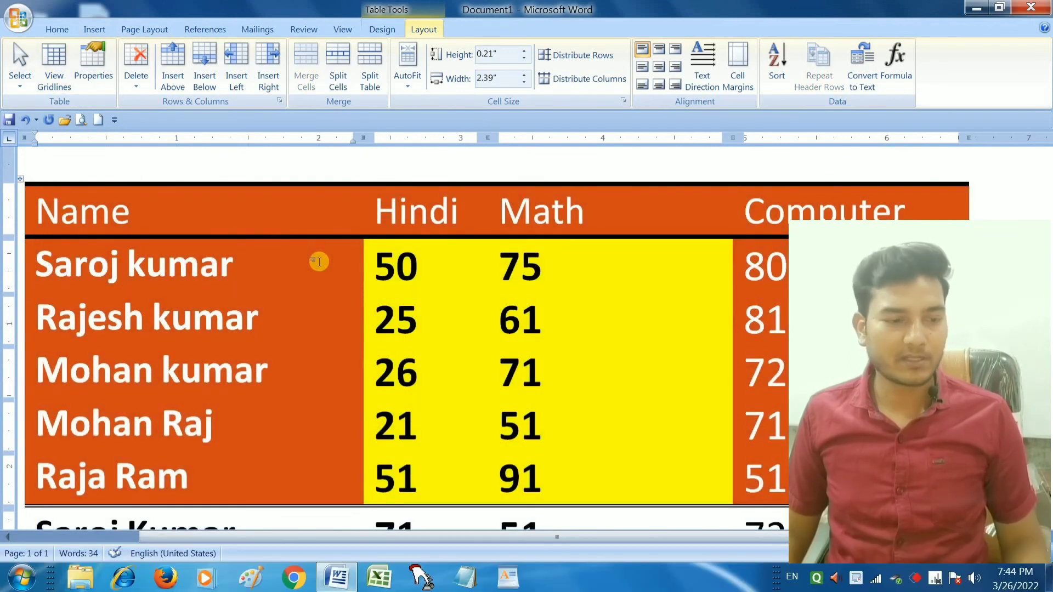
{"action": "left_click", "coordinate": [61, 76]}
{"action": "left_click", "coordinate": [62, 74]}
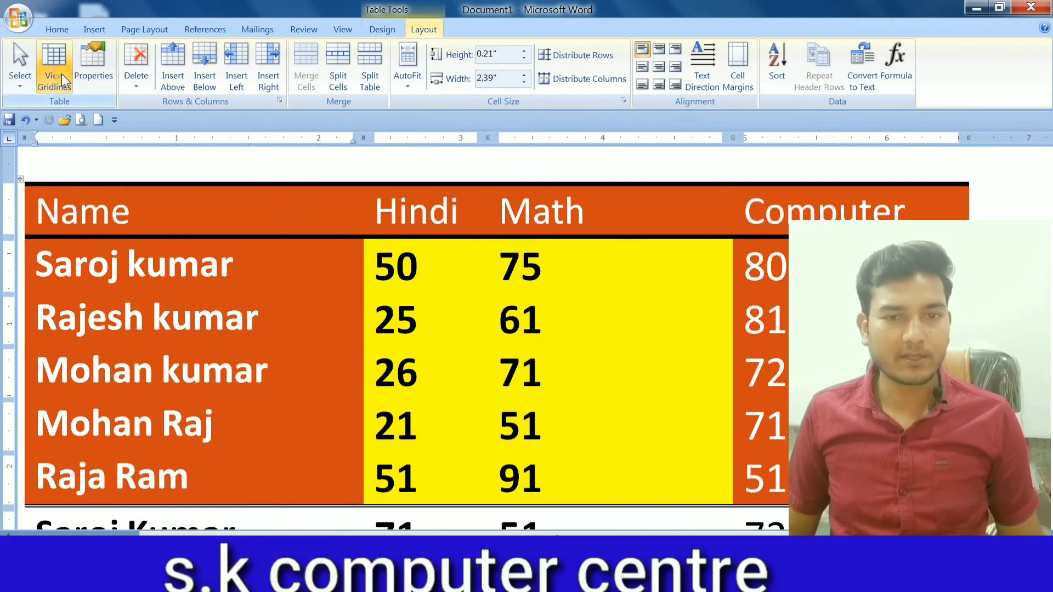
{"action": "left_click", "coordinate": [61, 74]}
{"action": "left_click", "coordinate": [62, 73]}
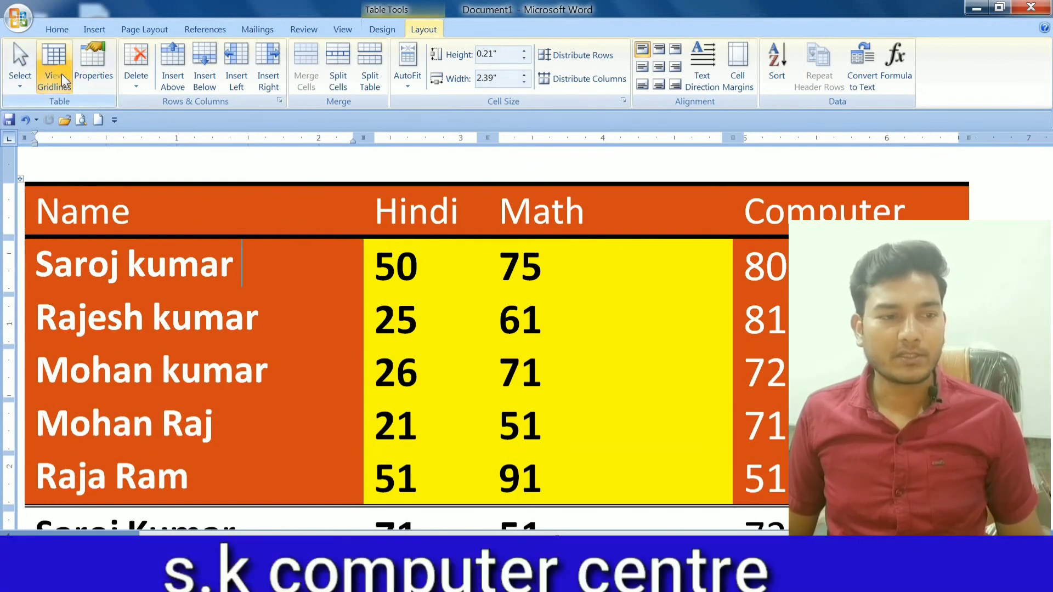
Set the table's alignment to Center in Table Properties and apply it.
{"action": "left_click", "coordinate": [97, 77]}
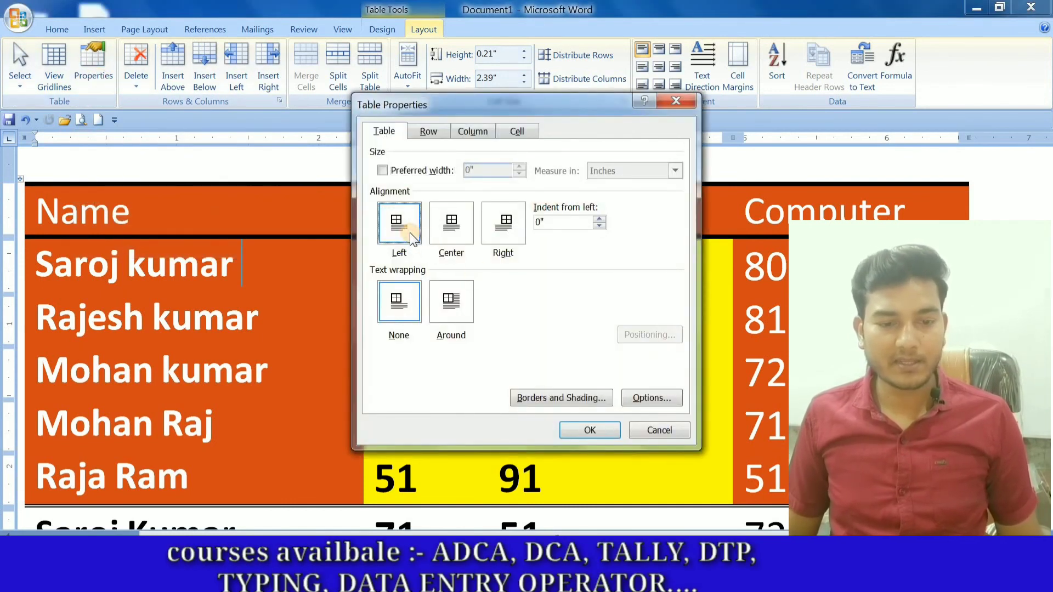
{"action": "left_click", "coordinate": [459, 241]}
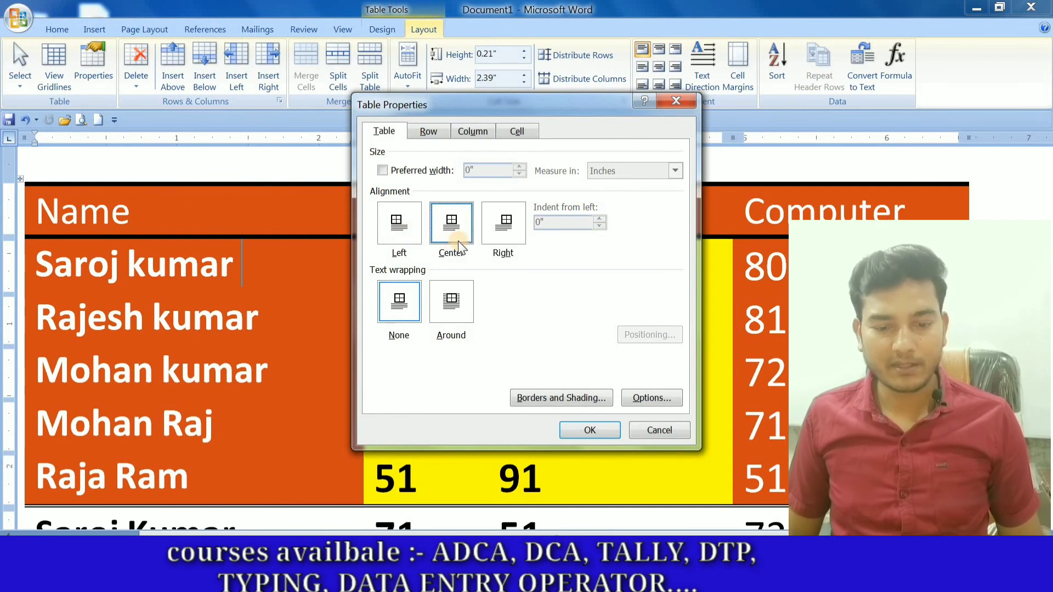
{"action": "left_click", "coordinate": [593, 431]}
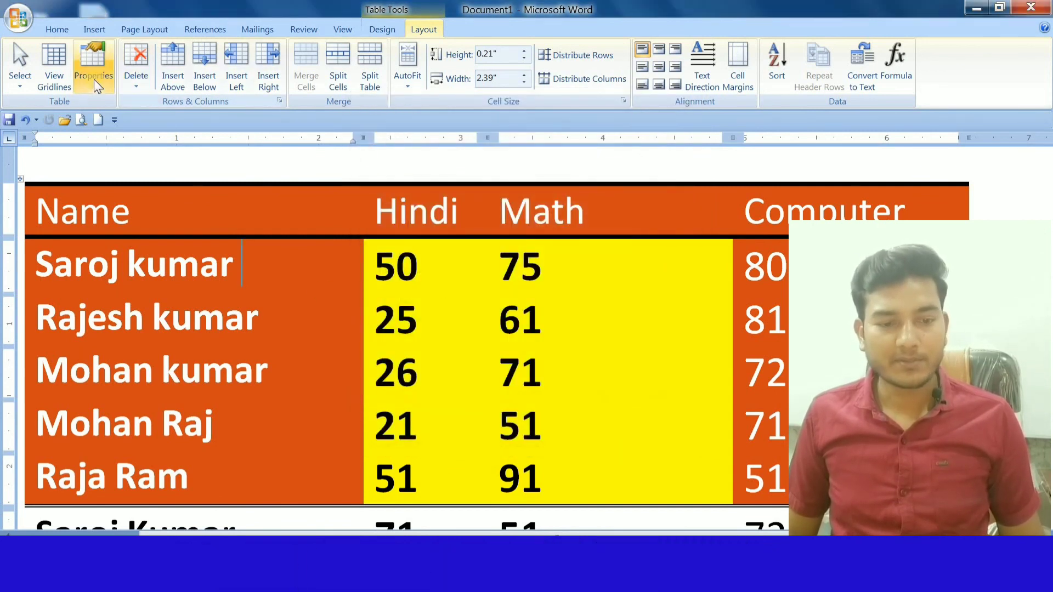
Set the table's alignment to Right in Table Properties, review the row, column and cell settings, and apply the change.
{"action": "left_click", "coordinate": [94, 81]}
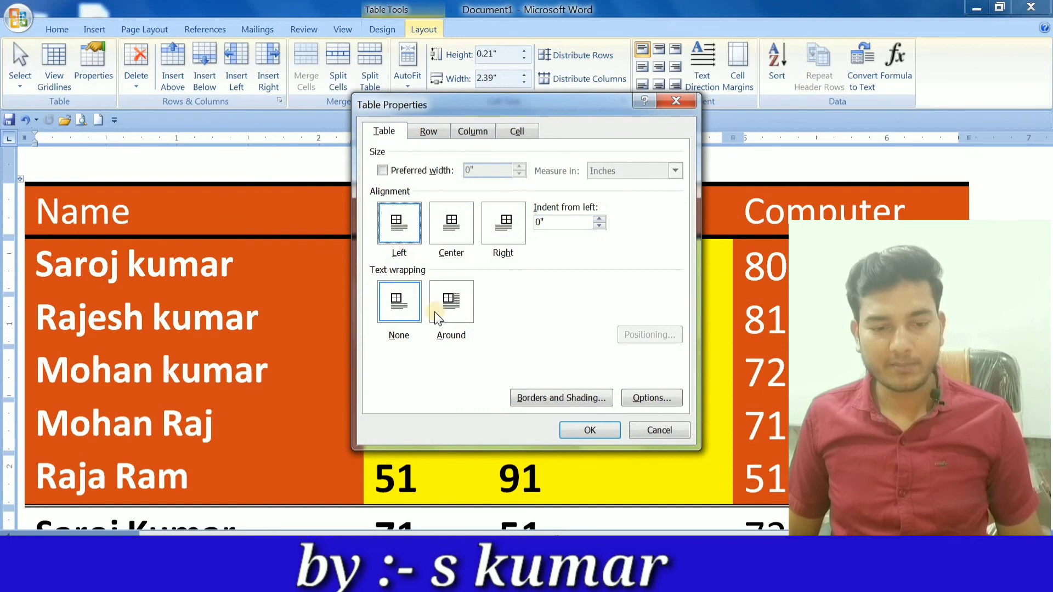
{"action": "left_click", "coordinate": [442, 231]}
{"action": "left_click", "coordinate": [498, 229]}
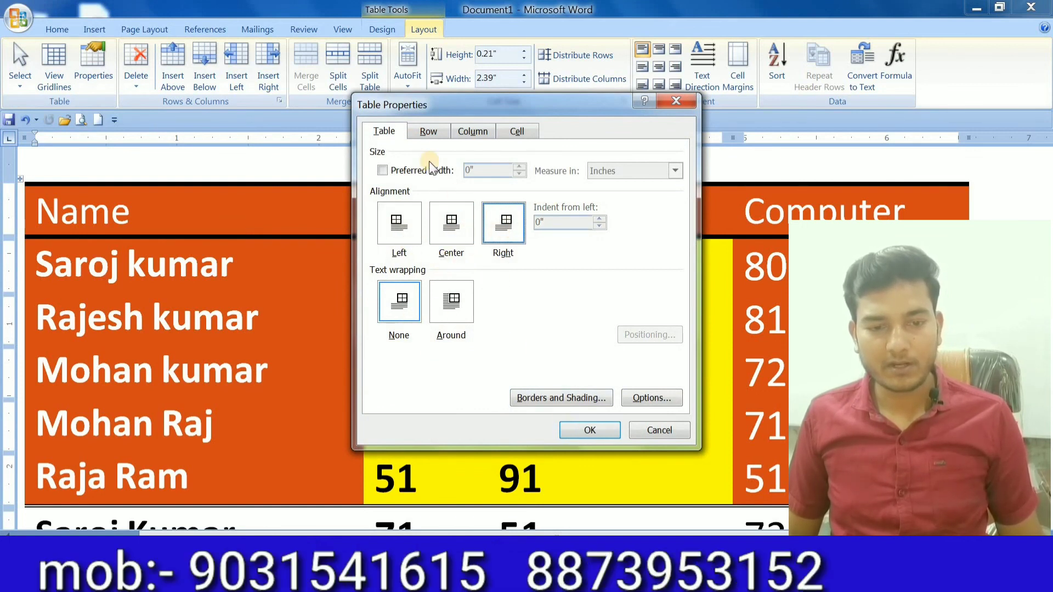
{"action": "left_click", "coordinate": [427, 132]}
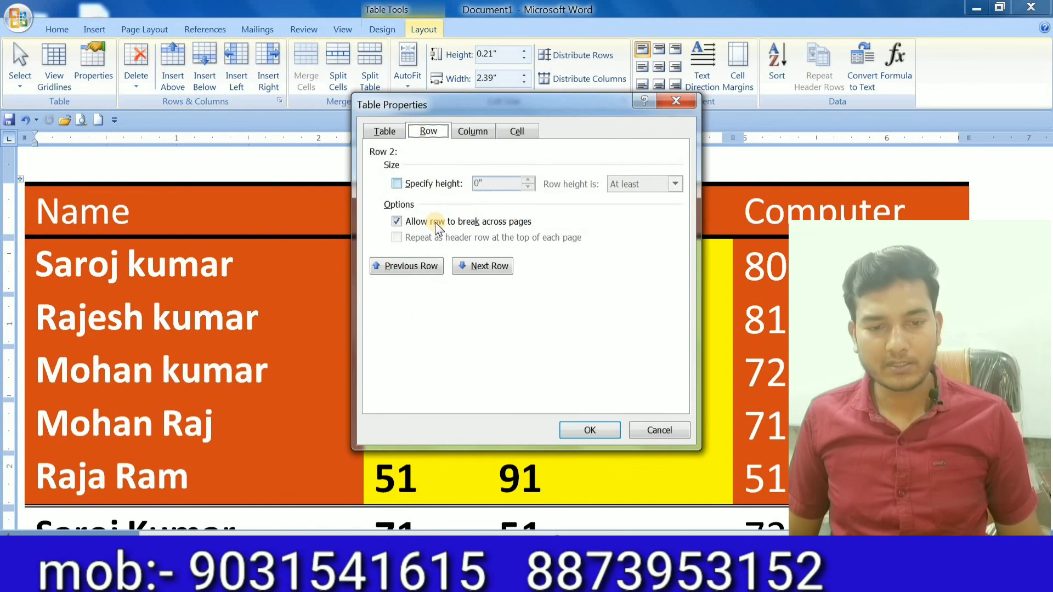
{"action": "left_click", "coordinate": [466, 131]}
{"action": "left_click", "coordinate": [520, 132]}
{"action": "left_click", "coordinate": [390, 130]}
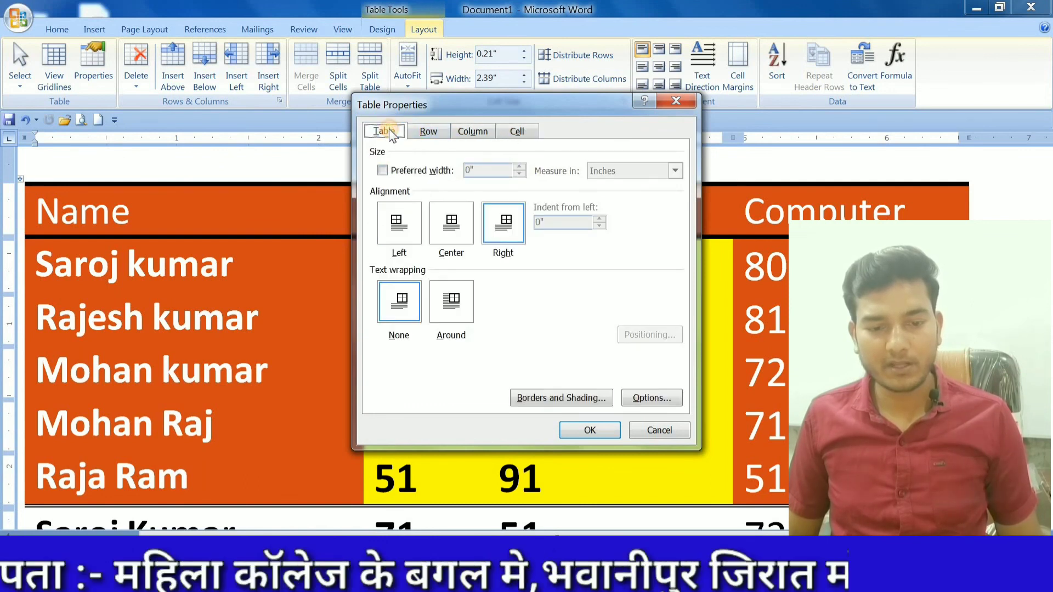
{"action": "left_click", "coordinate": [577, 433]}
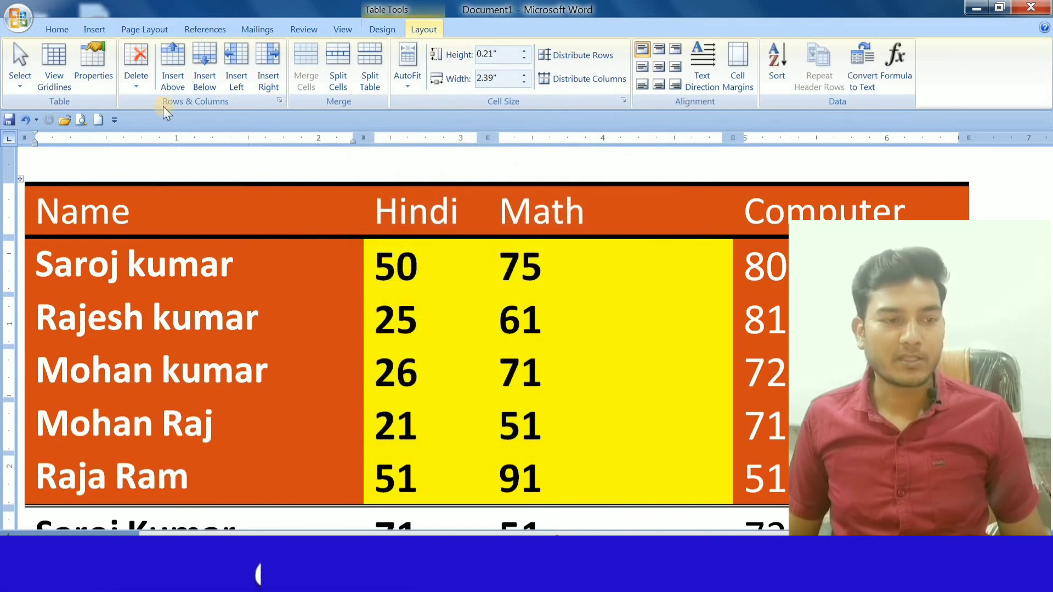
Try Left alignment with a 2" indent from left on the table, and undo it.
{"action": "left_click", "coordinate": [94, 72]}
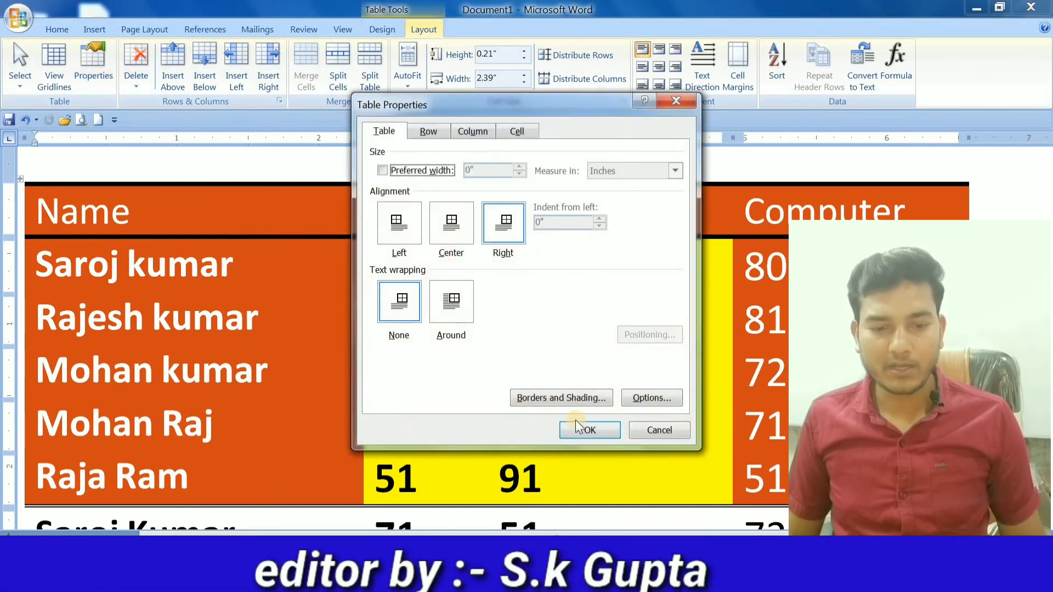
{"action": "left_click", "coordinate": [454, 225]}
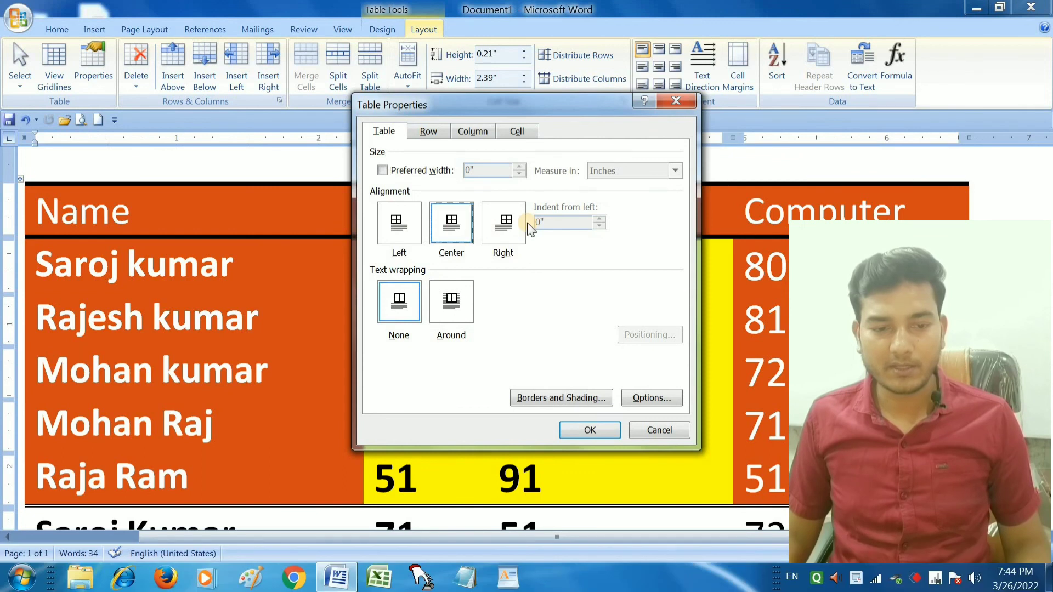
{"action": "left_click", "coordinate": [380, 219]}
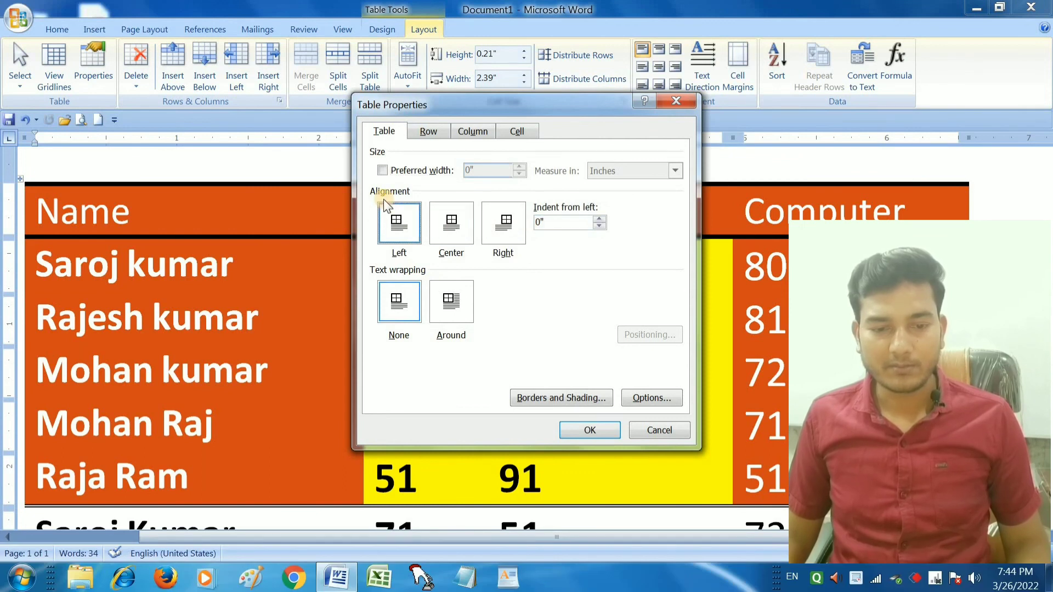
{"action": "left_click", "coordinate": [599, 219]}
{"action": "left_click", "coordinate": [598, 219]}
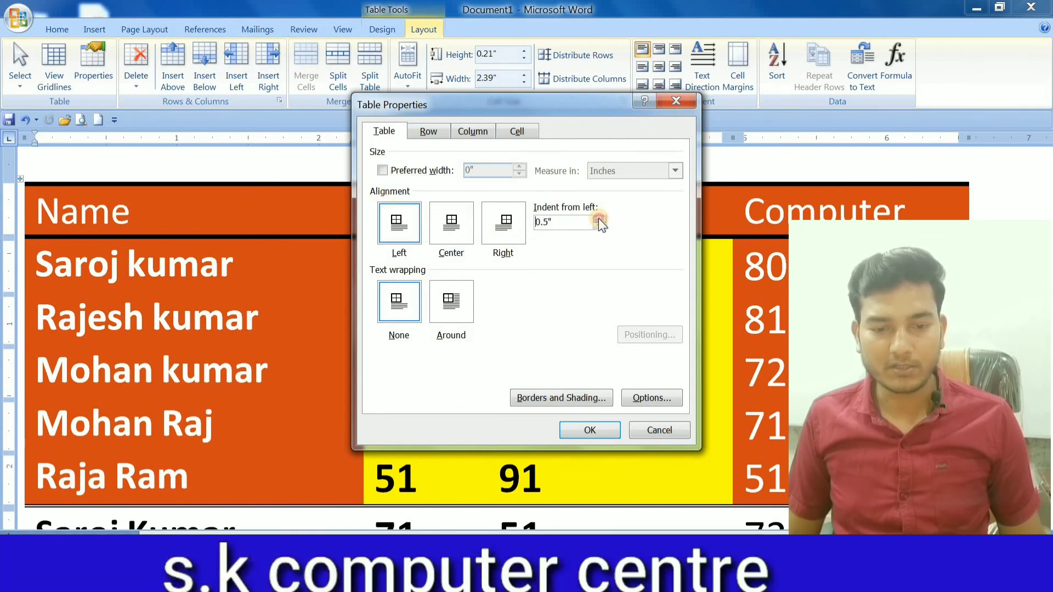
{"action": "left_click", "coordinate": [599, 219]}
{"action": "left_click", "coordinate": [599, 218]}
{"action": "left_click", "coordinate": [599, 219]}
{"action": "left_click", "coordinate": [599, 218]}
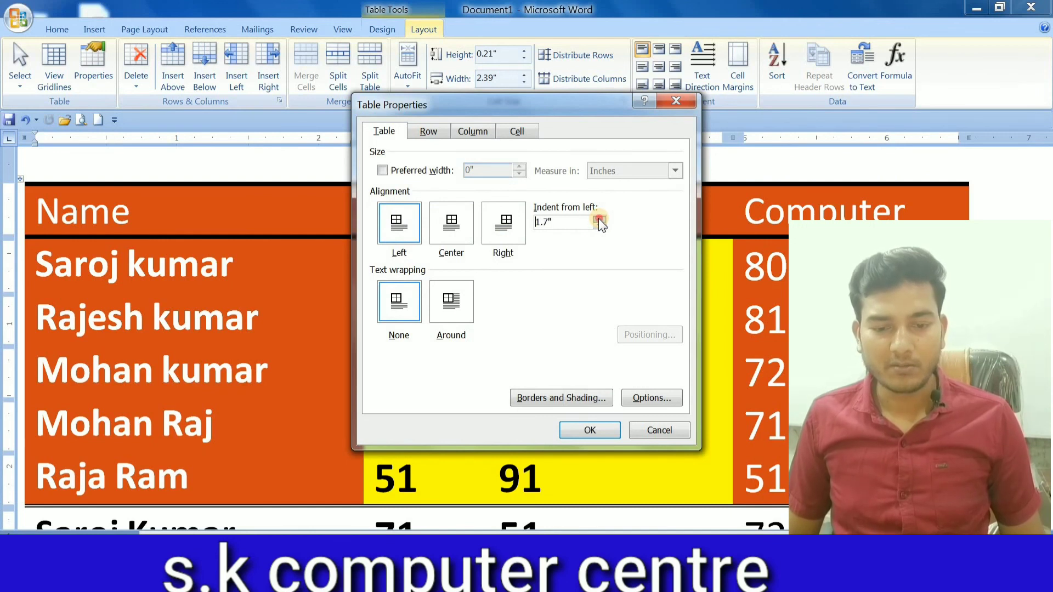
{"action": "left_click", "coordinate": [598, 219]}
{"action": "left_click", "coordinate": [593, 433]}
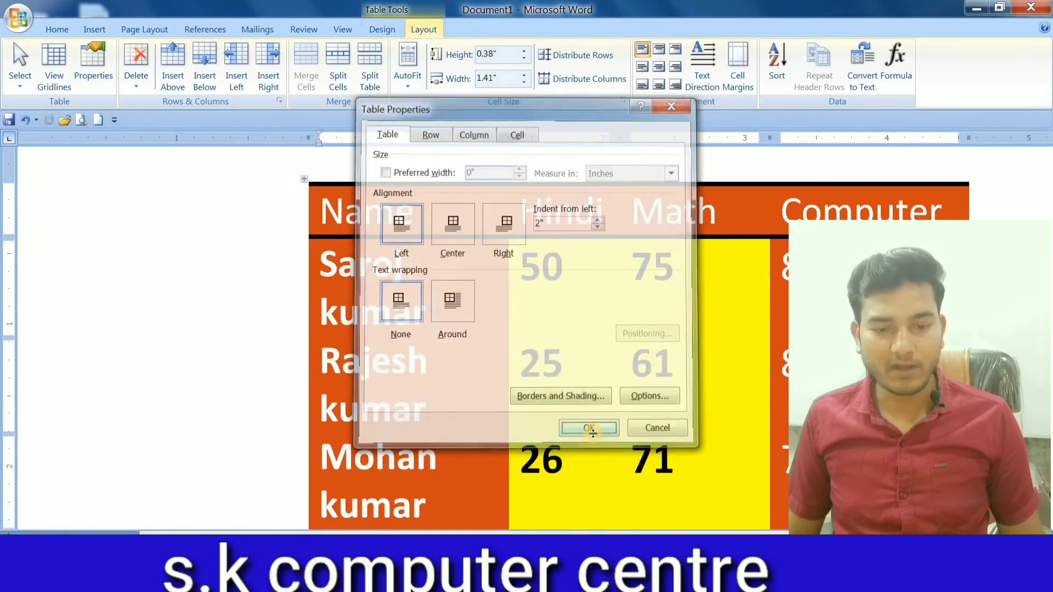
{"action": "left_click", "coordinate": [505, 306]}
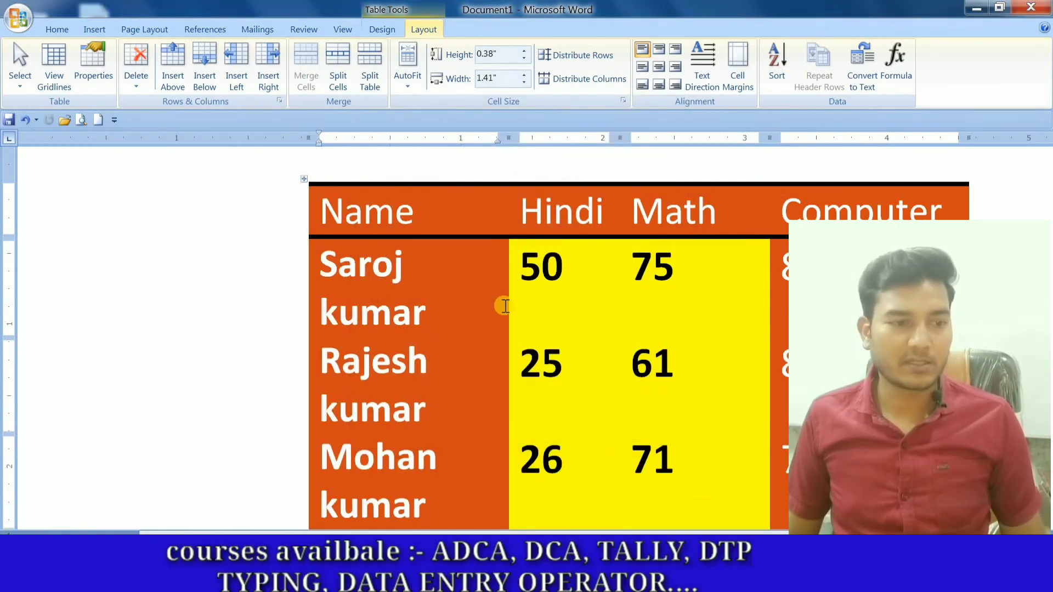
{"action": "key", "text": "ctrl+z"}
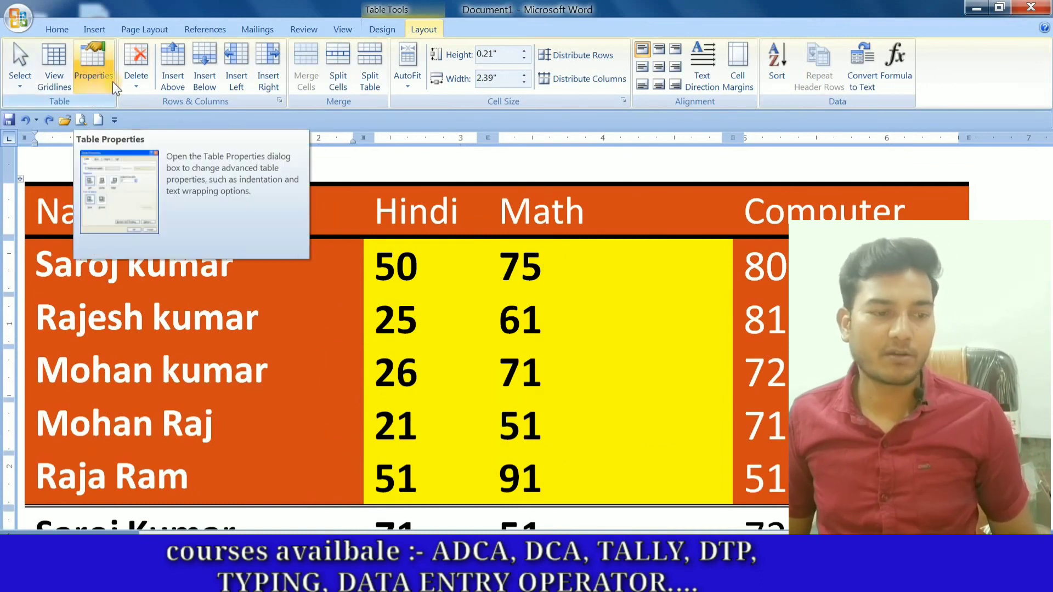
Try deleting the Name column with Delete Columns, and undo the deletion.
{"action": "left_click", "coordinate": [133, 81]}
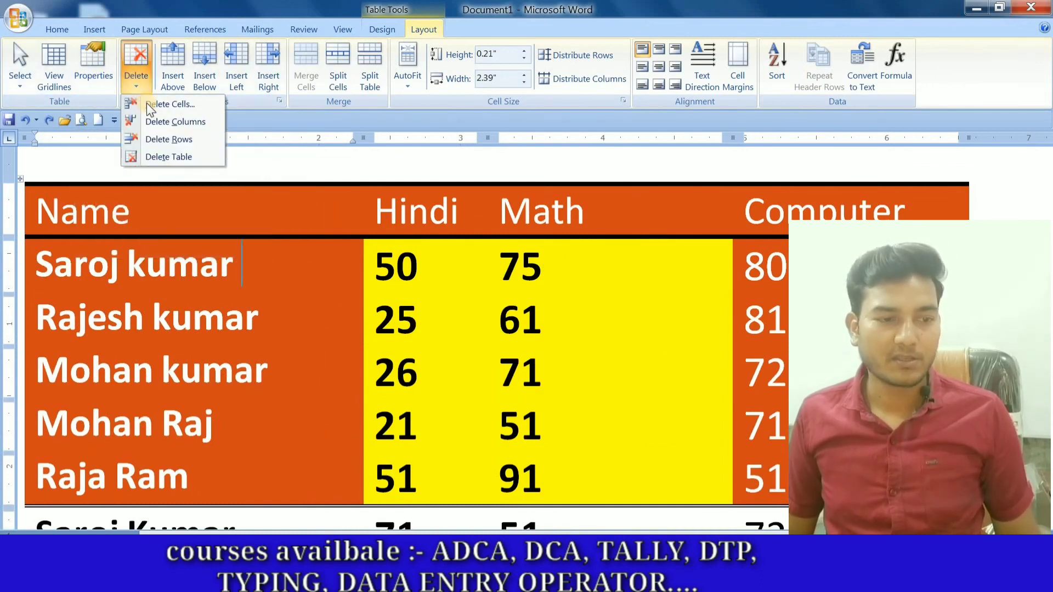
{"action": "left_click", "coordinate": [177, 122]}
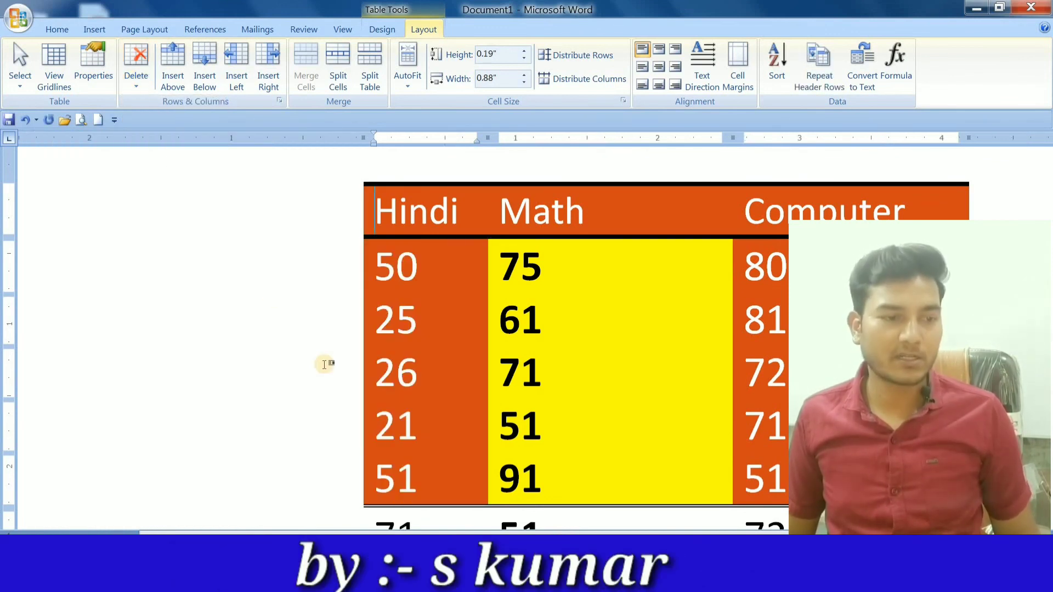
{"action": "key", "text": "ctrl+z"}
Open the table's deletion options for rows, columns, cells and the whole table.
{"action": "left_click", "coordinate": [141, 90]}
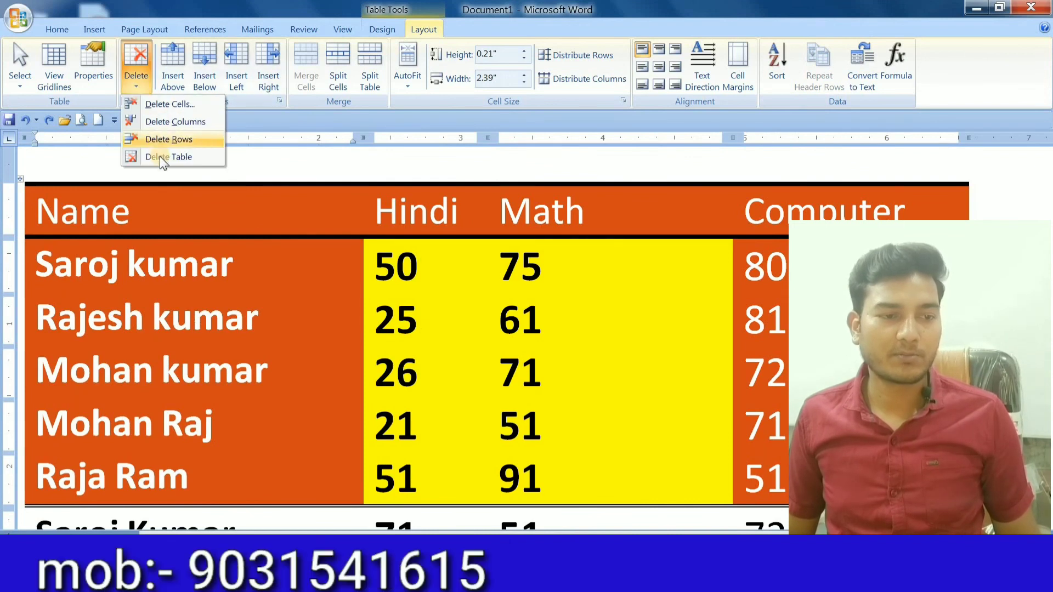